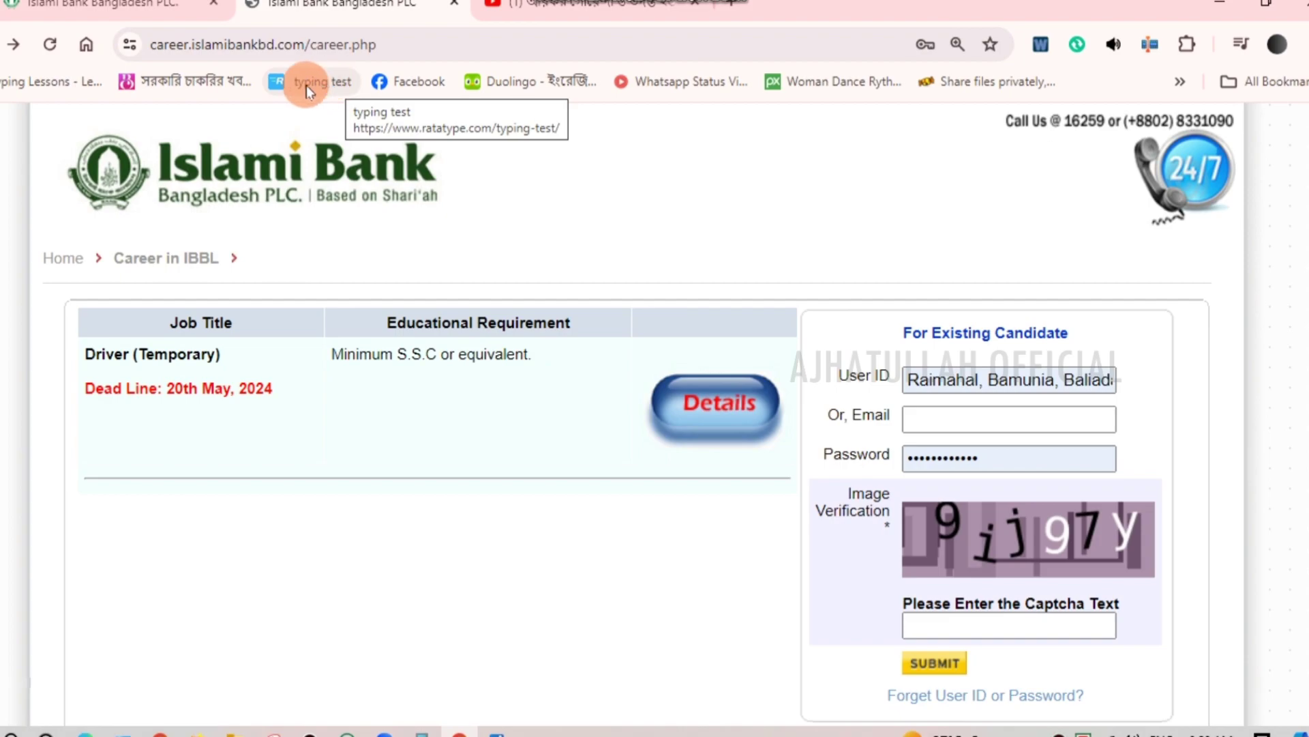
Switch to the YouTube video page and view the application links in its description.
drag(379, 44, 124, 46)
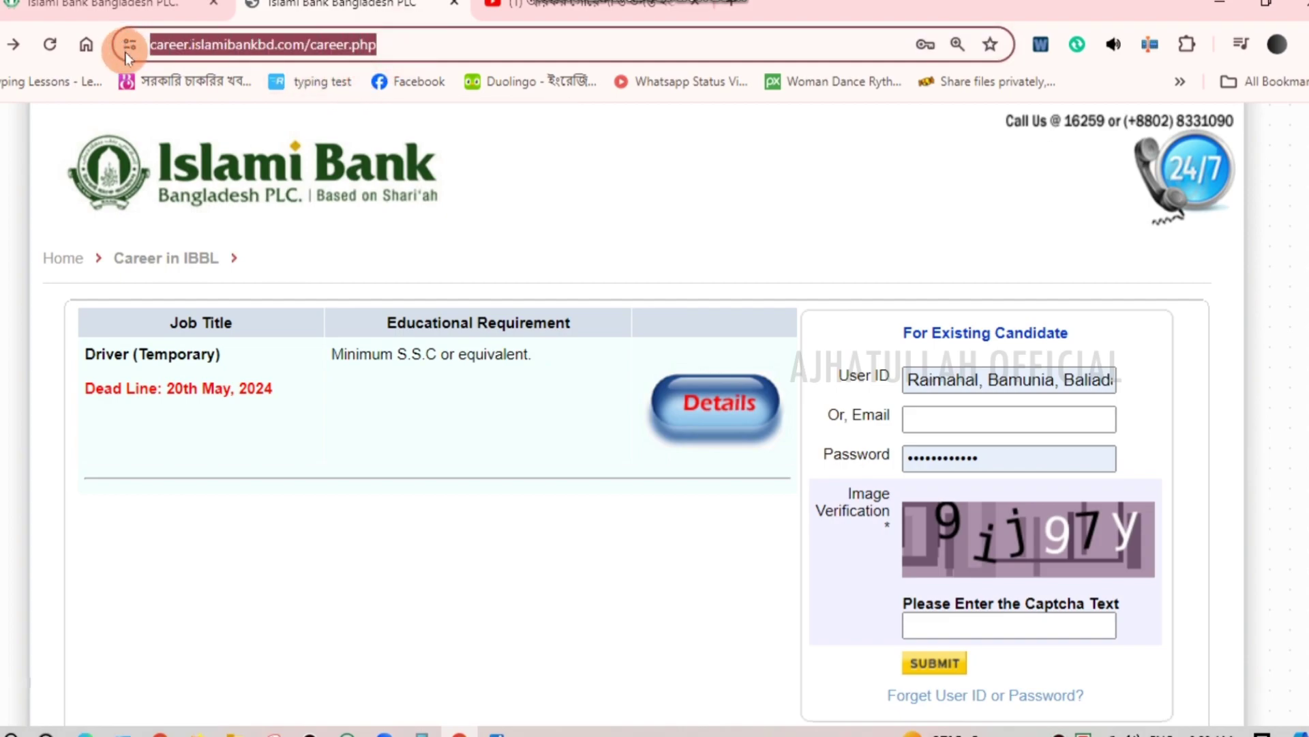
click(561, 8)
scroll(256, 483, down, 1)
scroll(255, 482, down, 2)
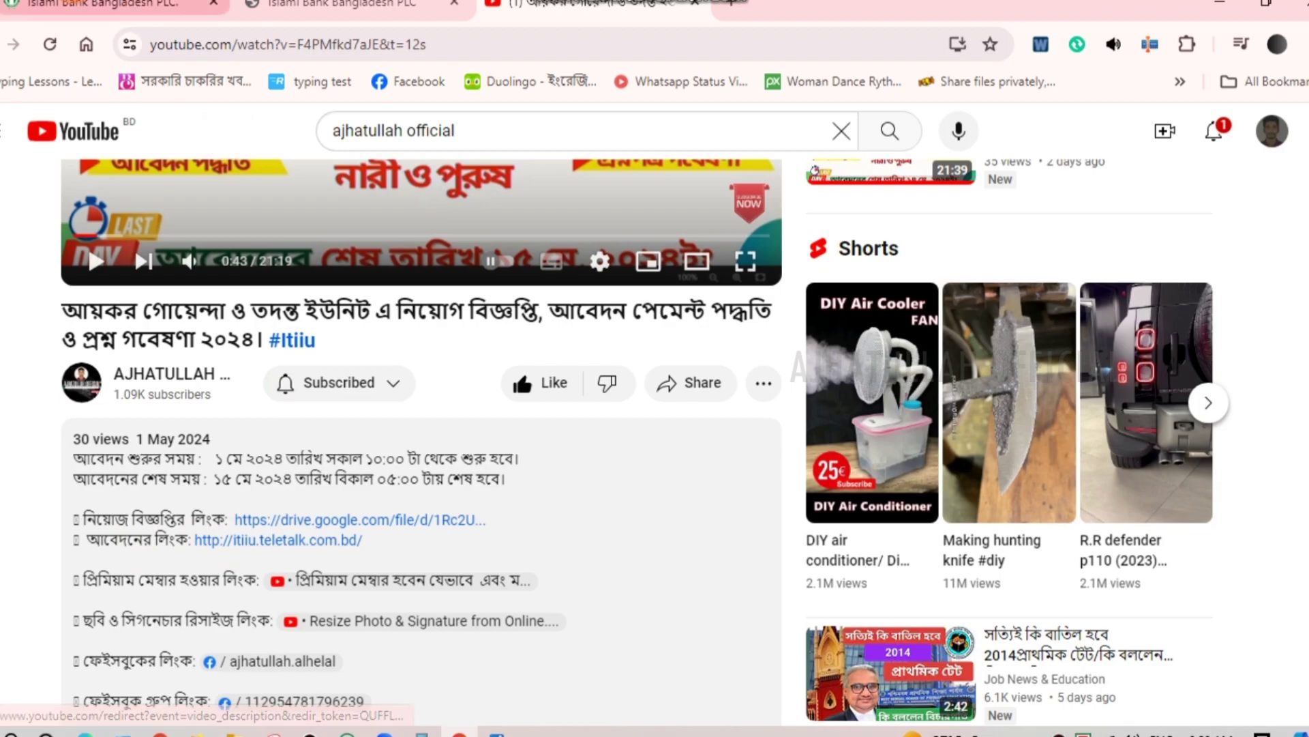
Return to the Islami Bank career page and open the details of the Driver (Temporary) job.
click(102, 7)
click(232, 20)
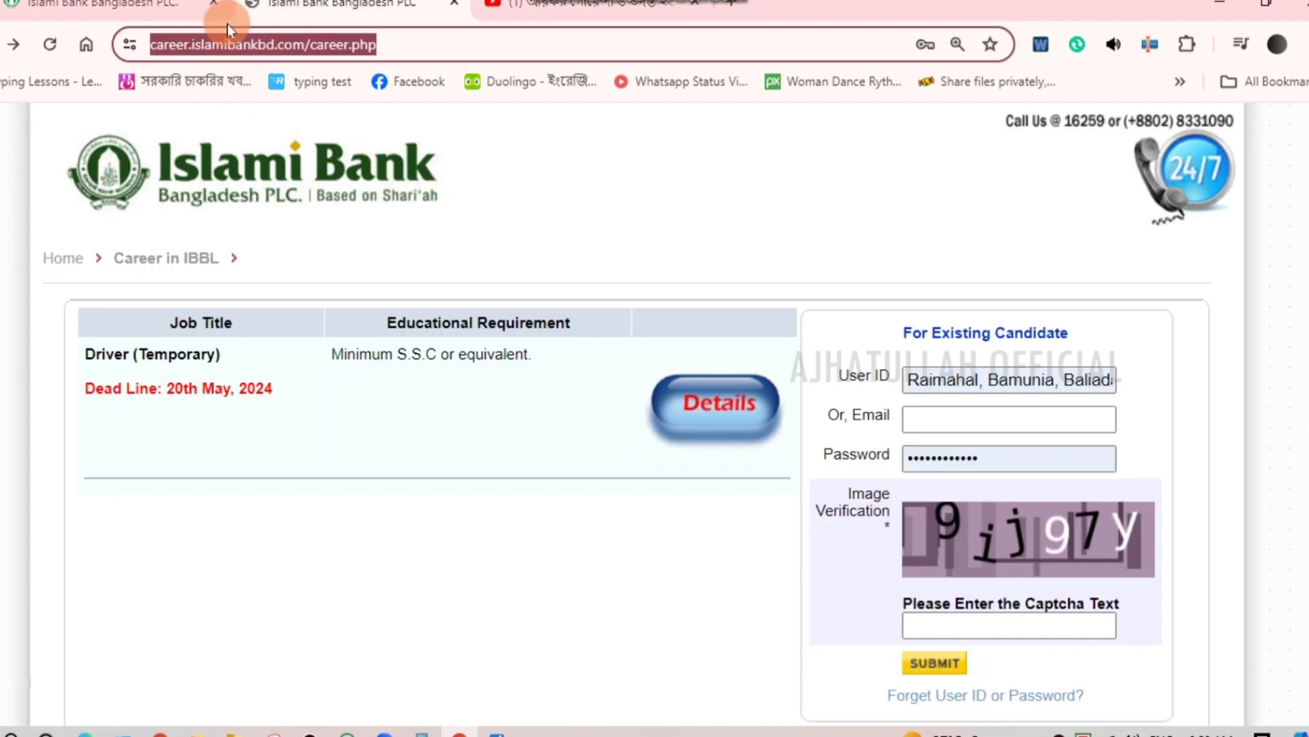
scroll(279, 419, down, 1)
scroll(277, 404, up, 1)
click(411, 51)
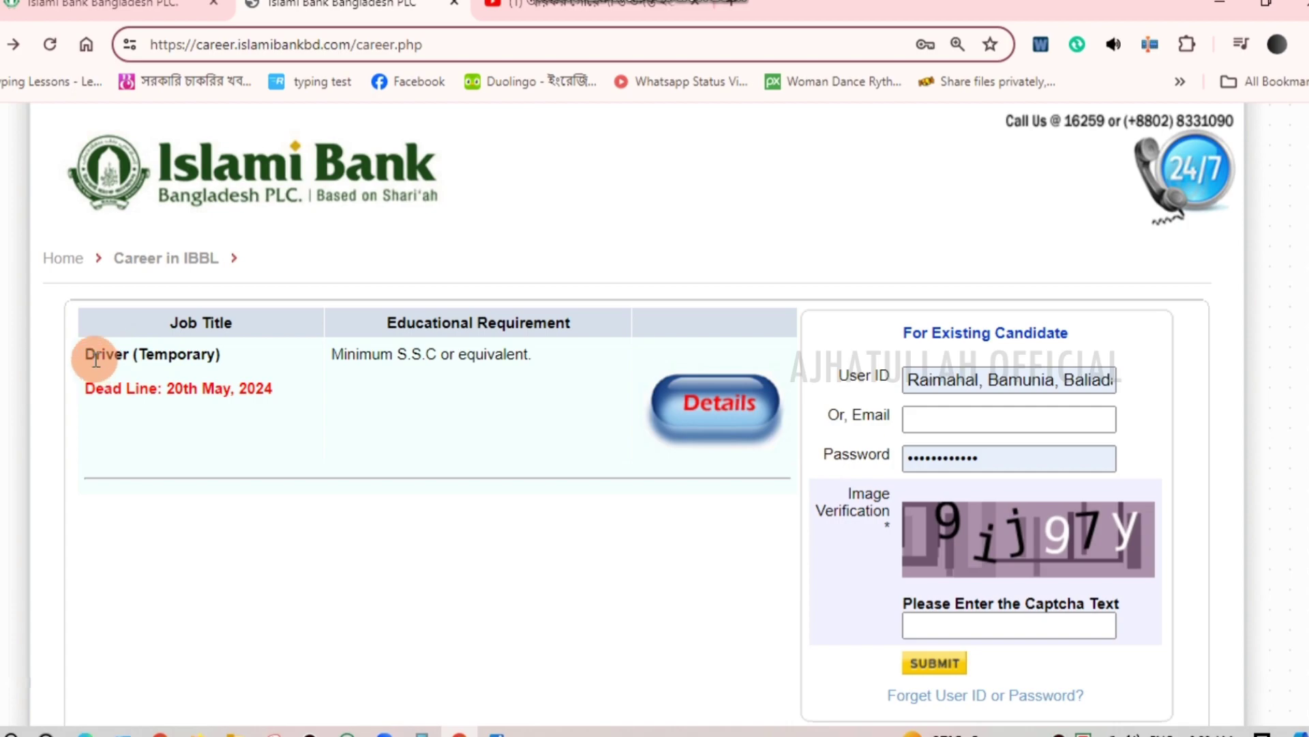
drag(83, 354, 165, 356)
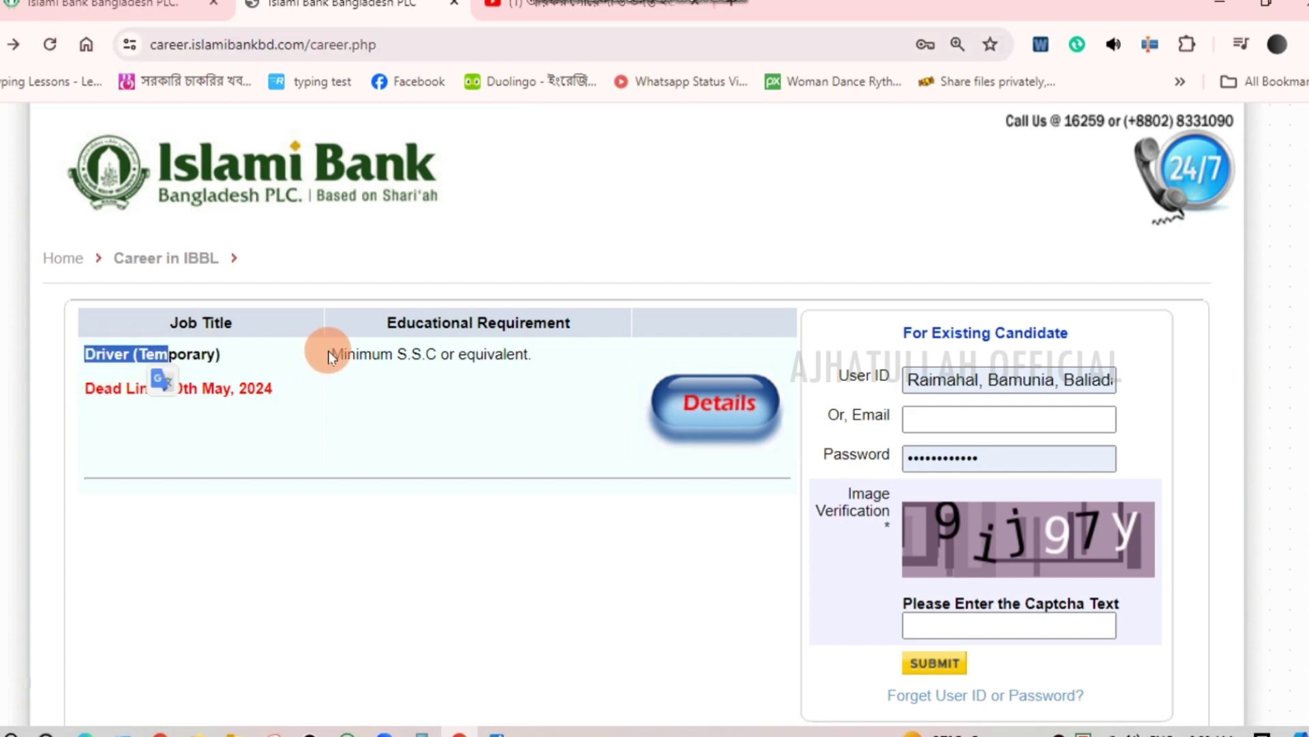
click(713, 424)
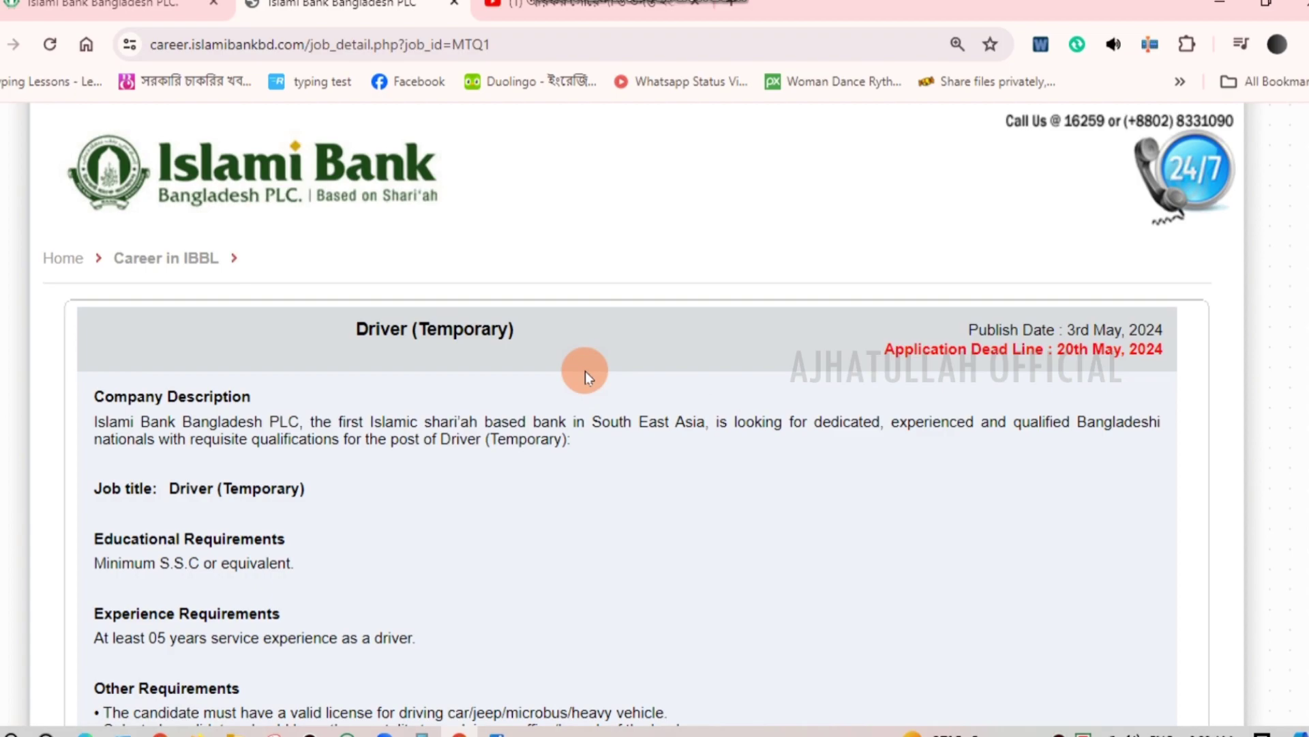
Examine the Driver (Temporary) posting's requirements, age limits, selection procedure, application instructions and dates.
scroll(585, 371, down, 3)
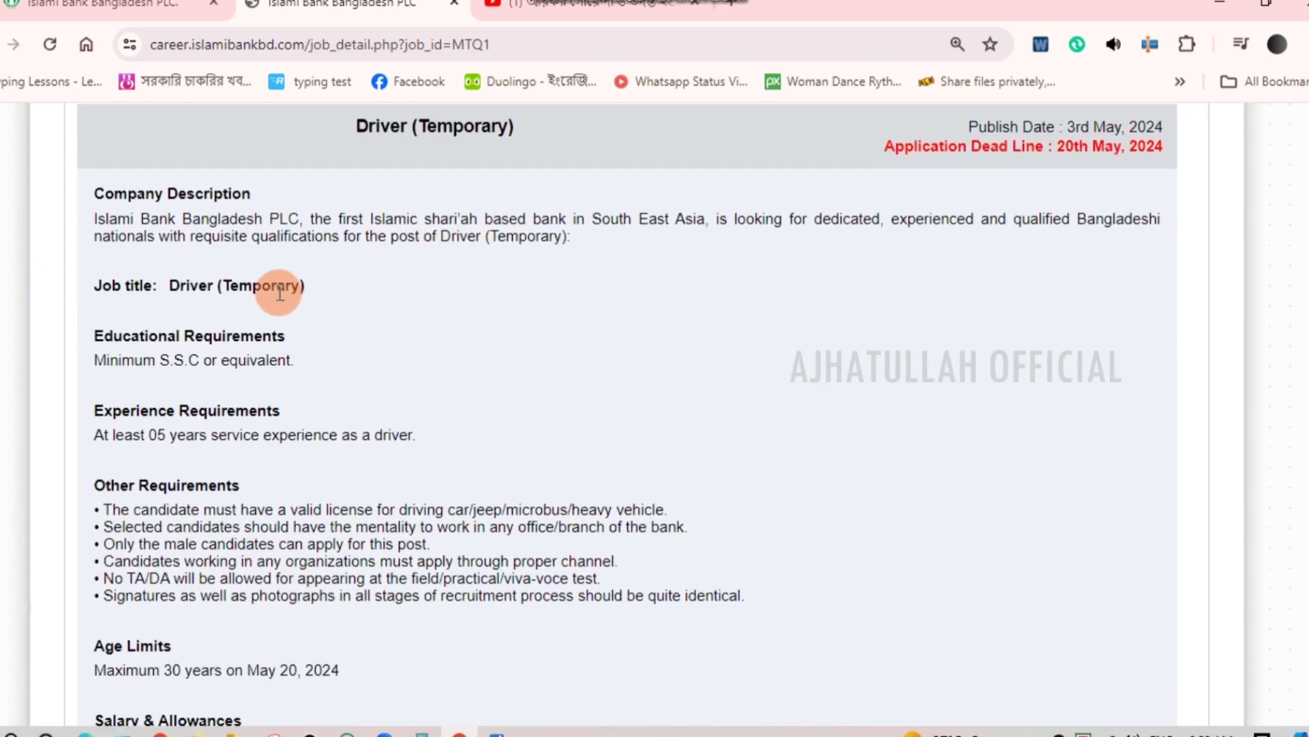
scroll(280, 293, down, 9)
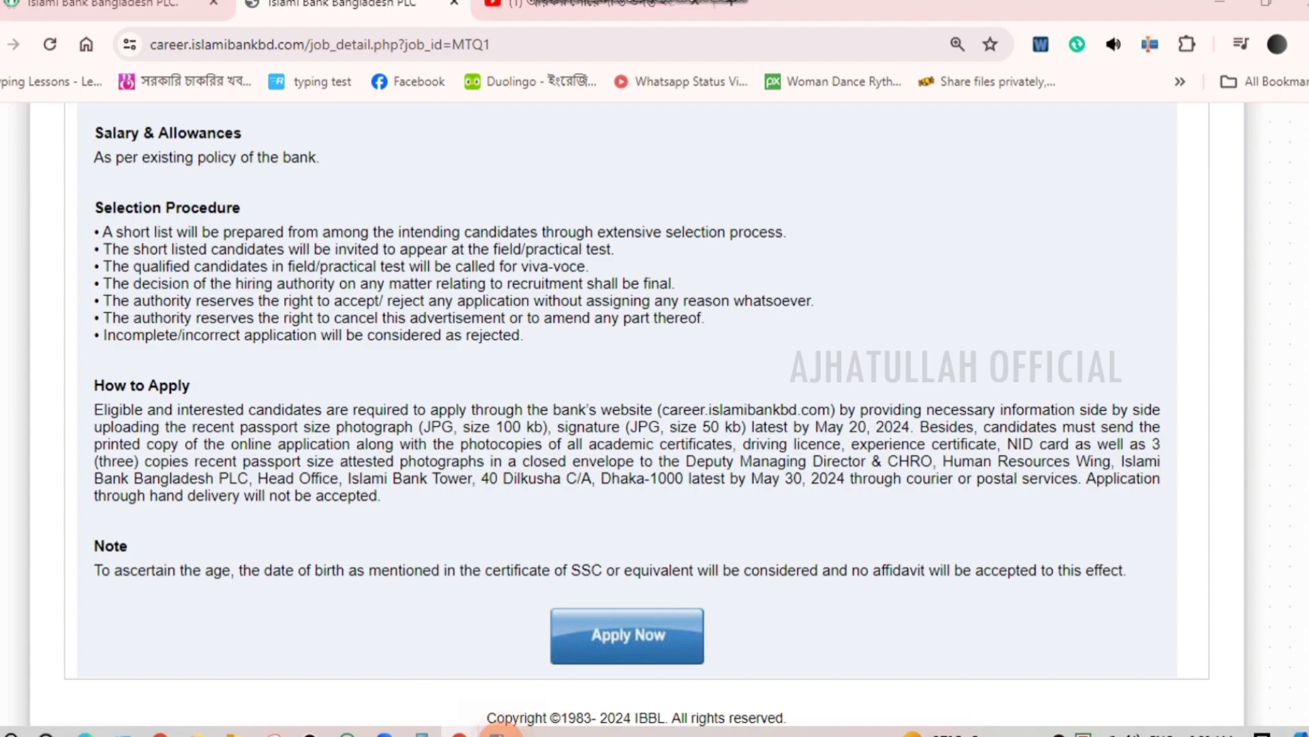
click(499, 732)
click(499, 732)
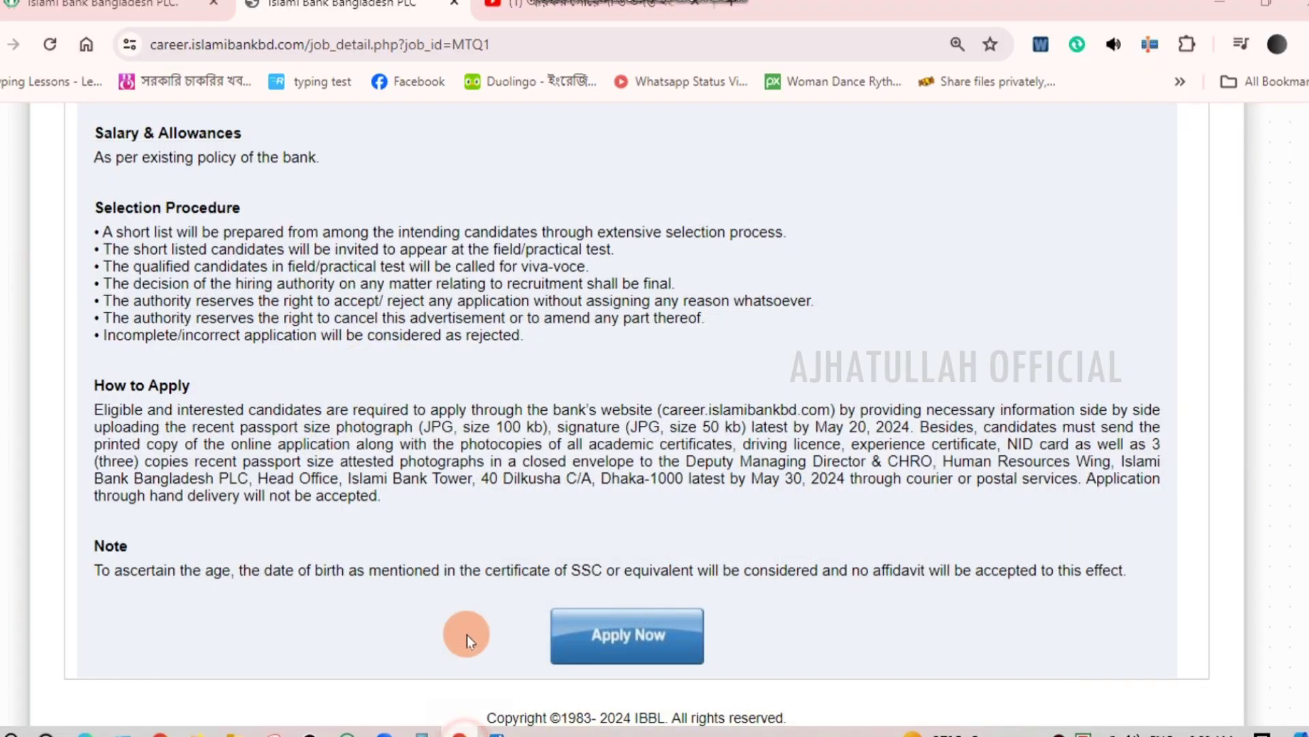
key(super+d)
click(450, 732)
scroll(500, 365, up, 3)
triple_click(476, 208)
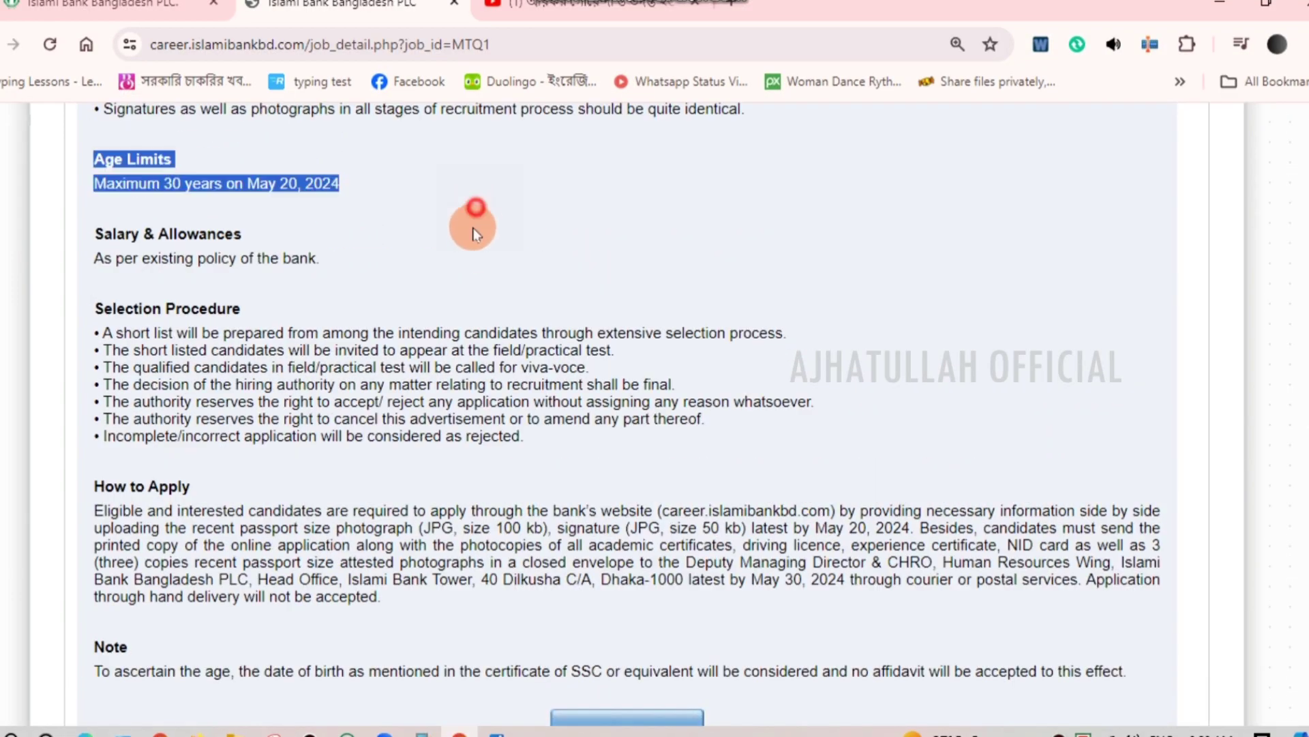
drag(475, 233, 482, 336)
click(449, 221)
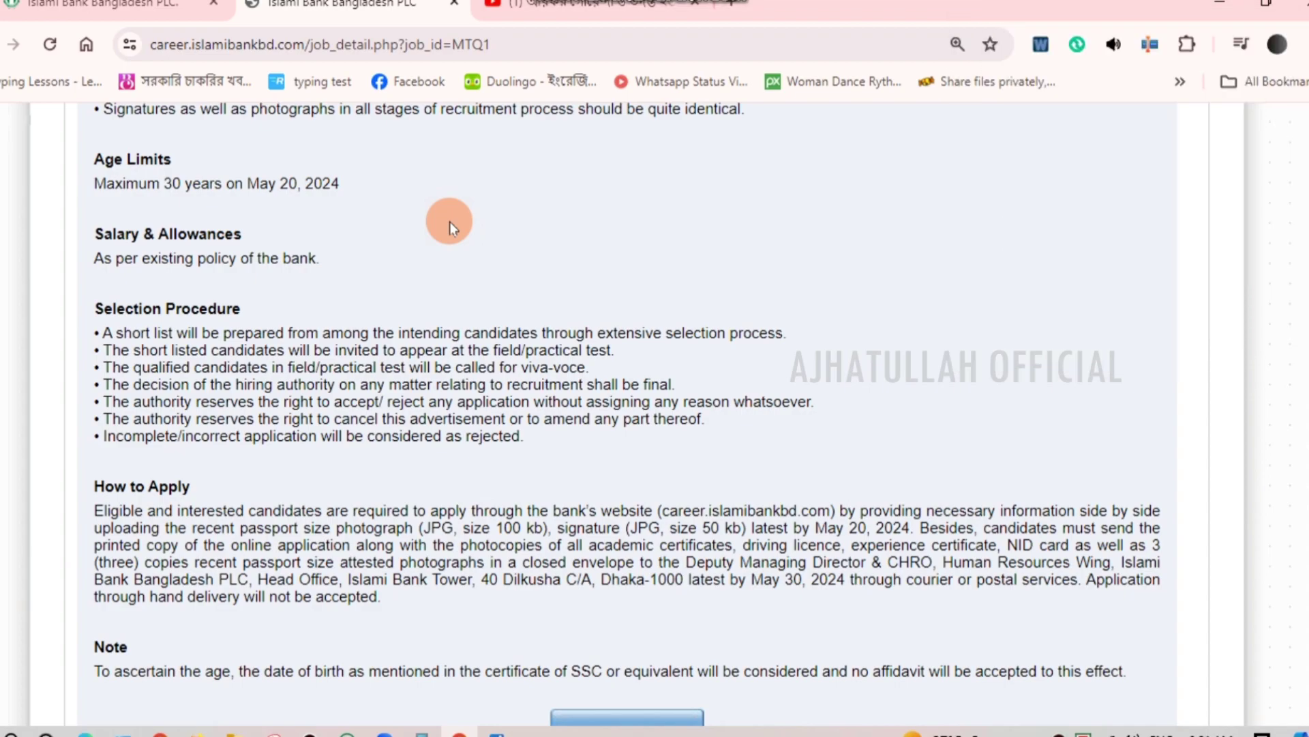
scroll(392, 335, down, 1)
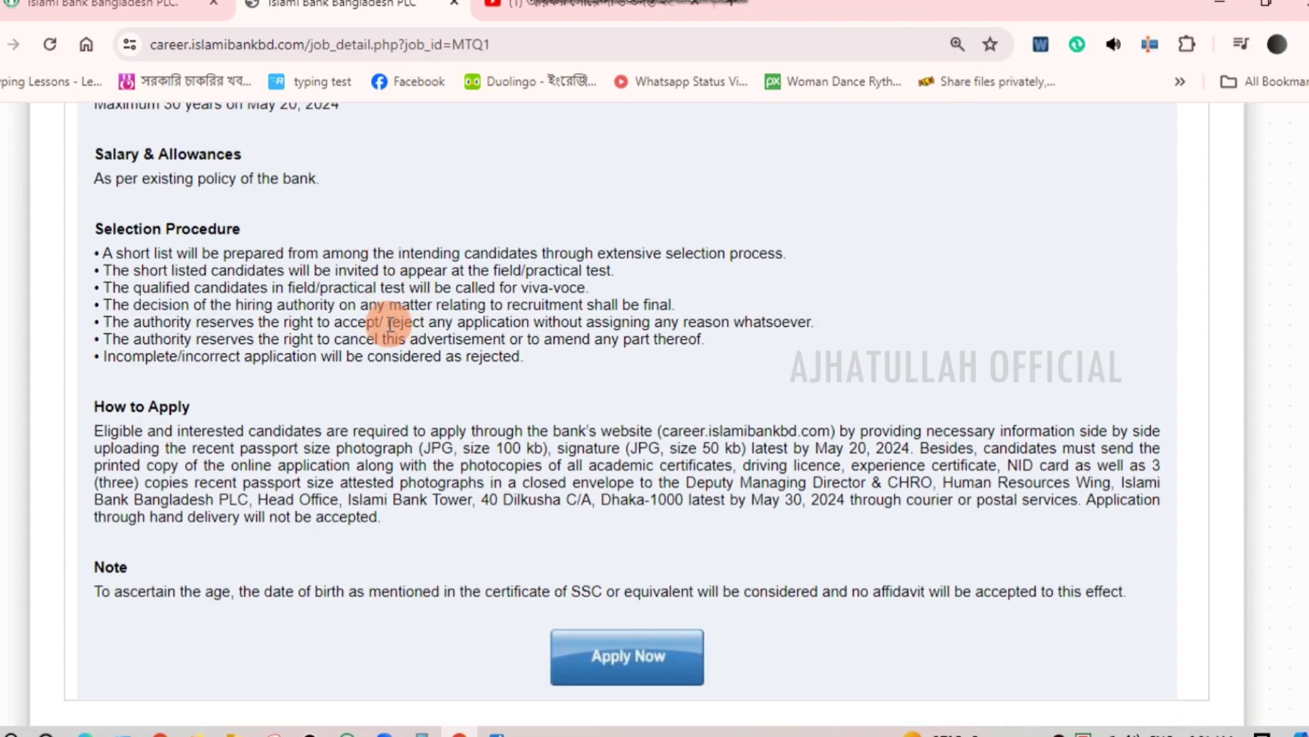
scroll(389, 335, up, 2)
scroll(711, 498, down, 2)
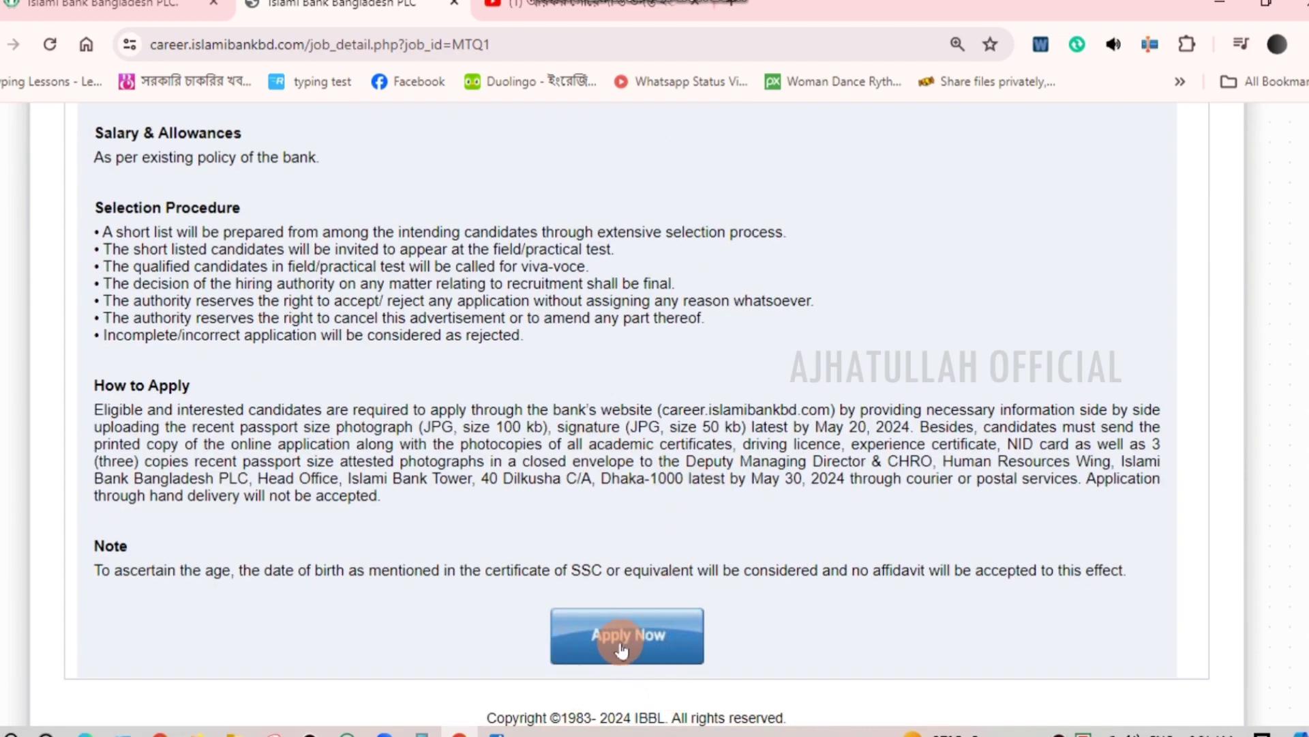
scroll(621, 649, up, 13)
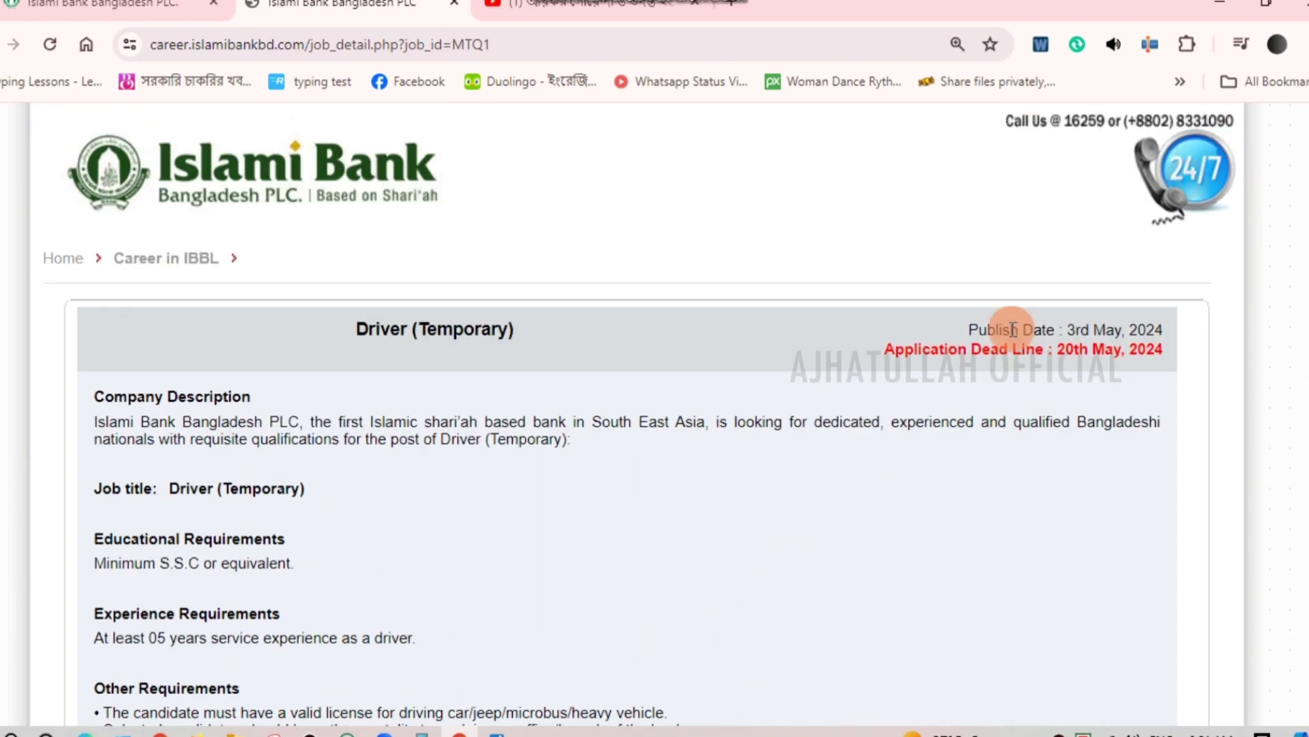
Go back to the job listing and examine the login form for existing candidates.
click(6, 44)
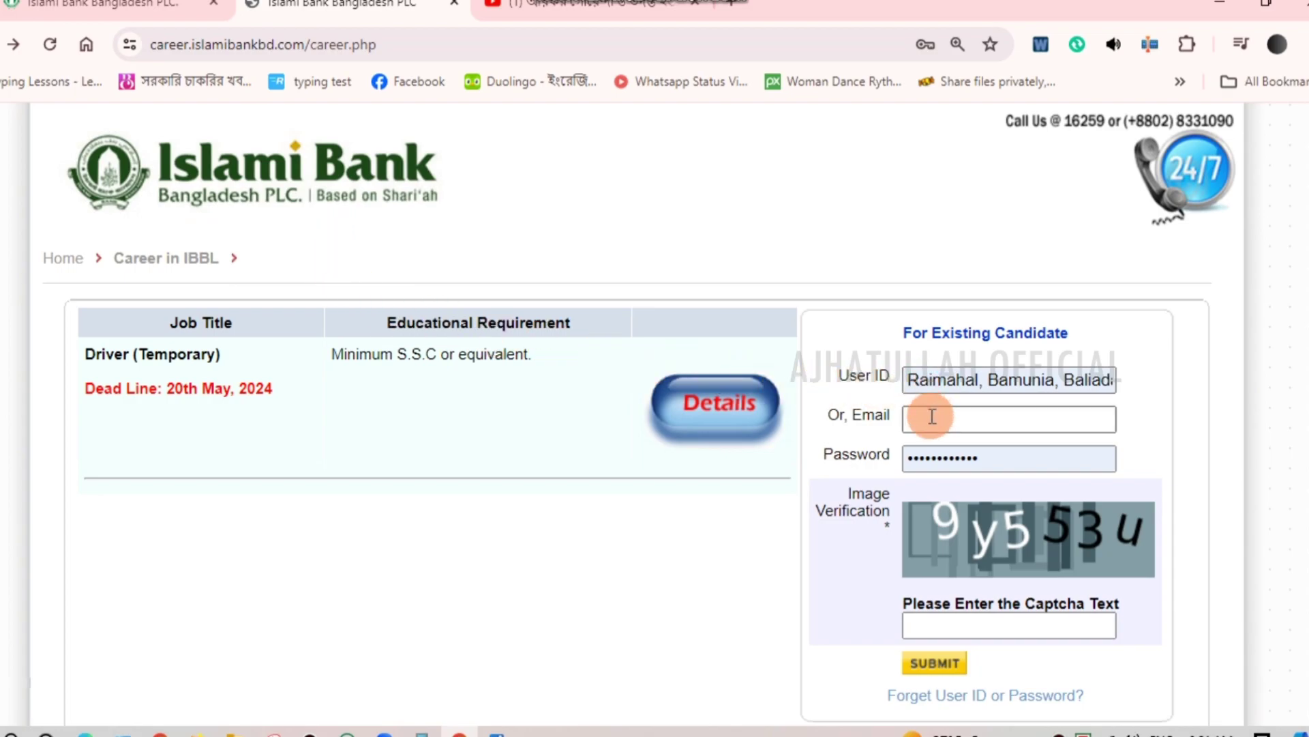
scroll(950, 477, down, 1)
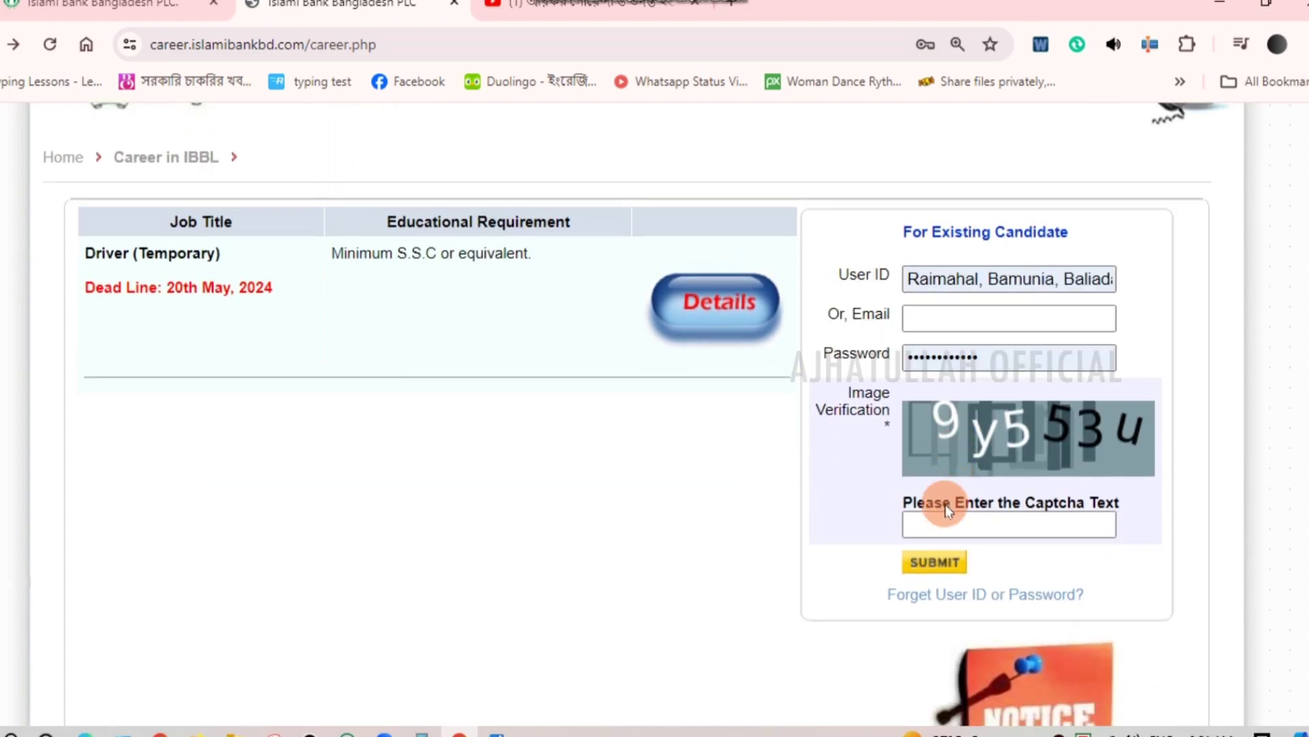
scroll(940, 509, up, 1)
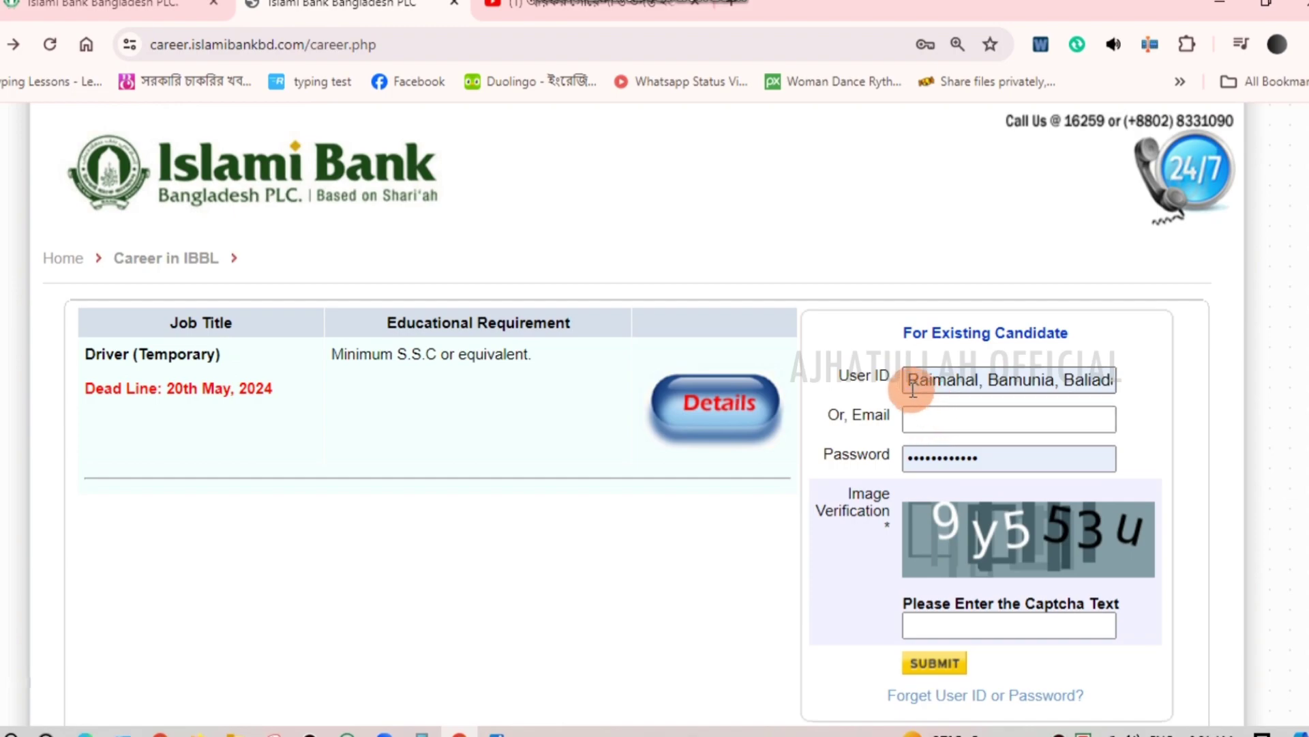
drag(906, 388, 1118, 384)
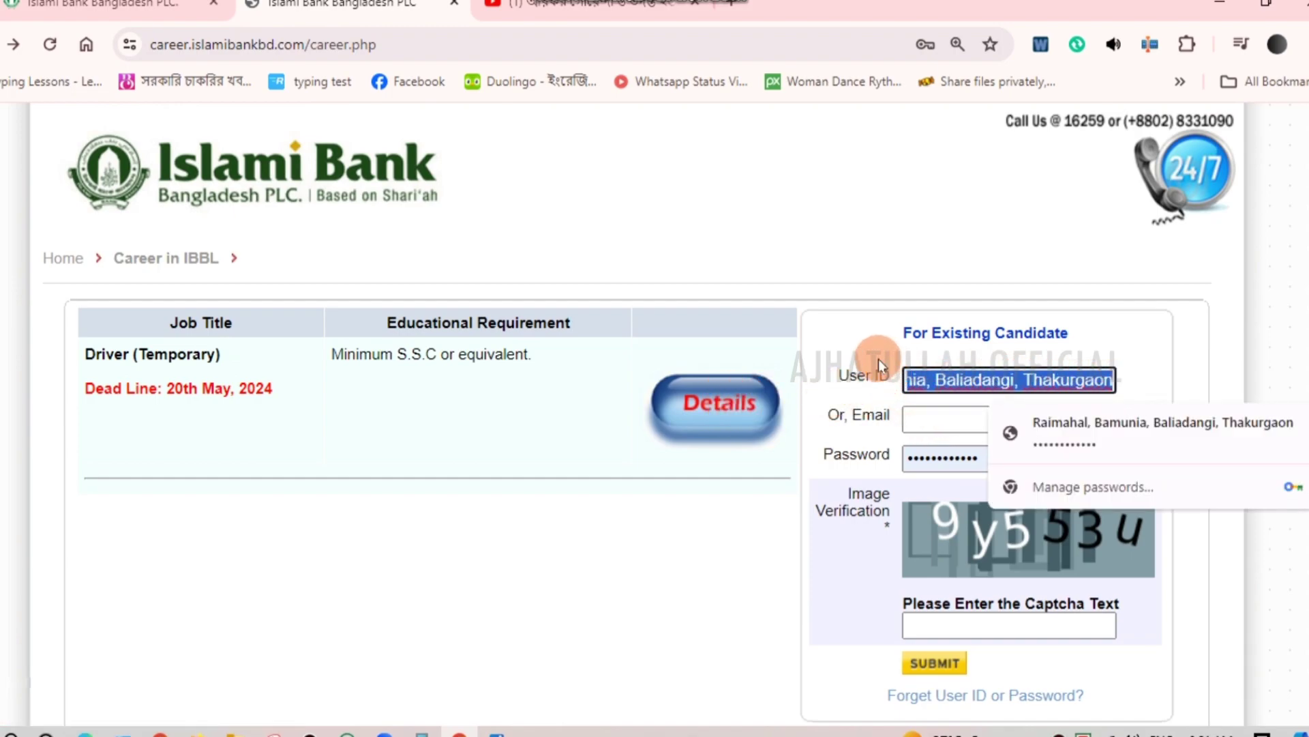
click(878, 358)
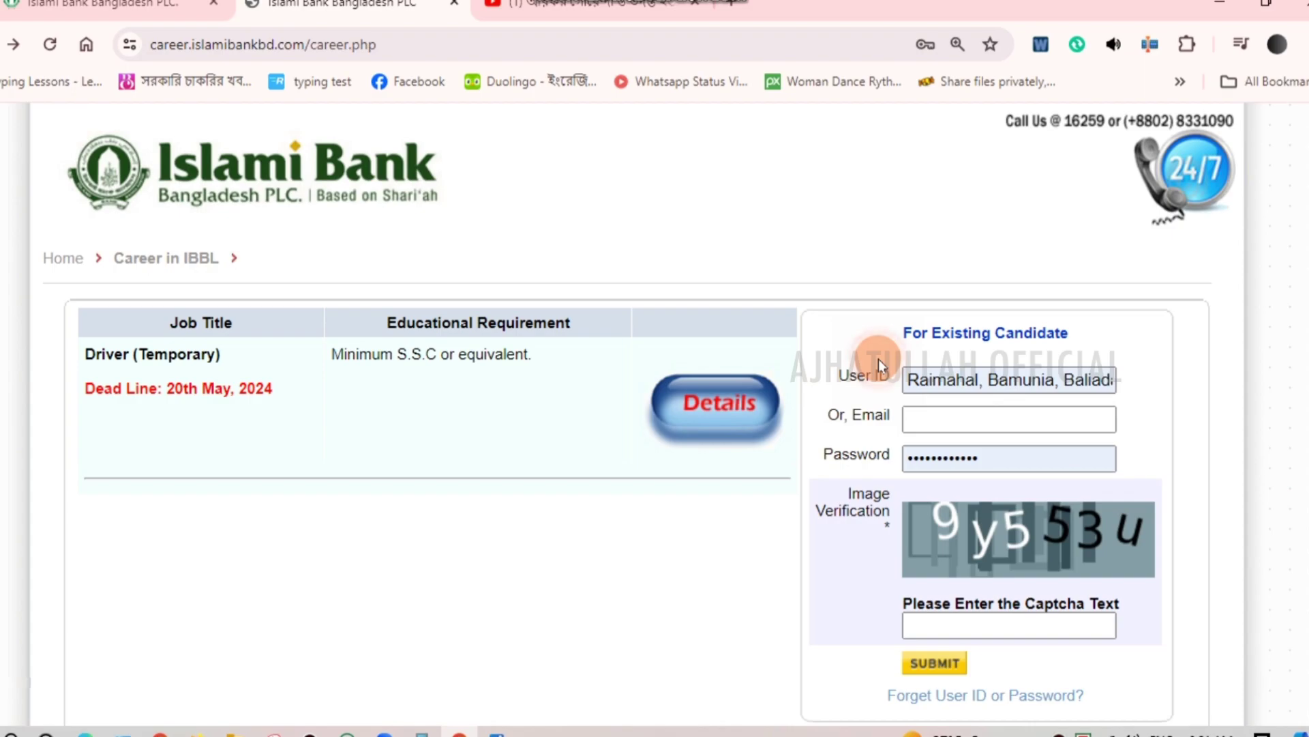
Open the Driver (Temporary) job details and proceed with Apply Now through to the online application form.
click(718, 412)
scroll(579, 415, down, 10)
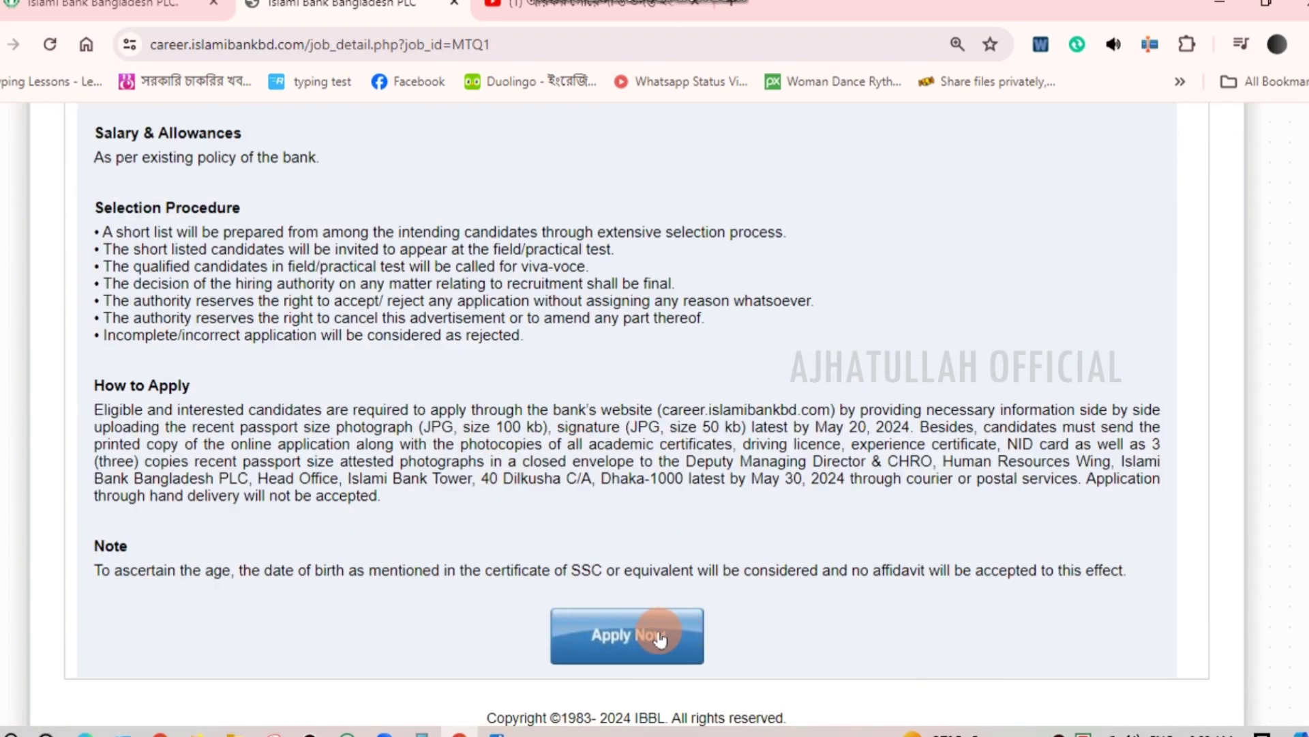
click(630, 637)
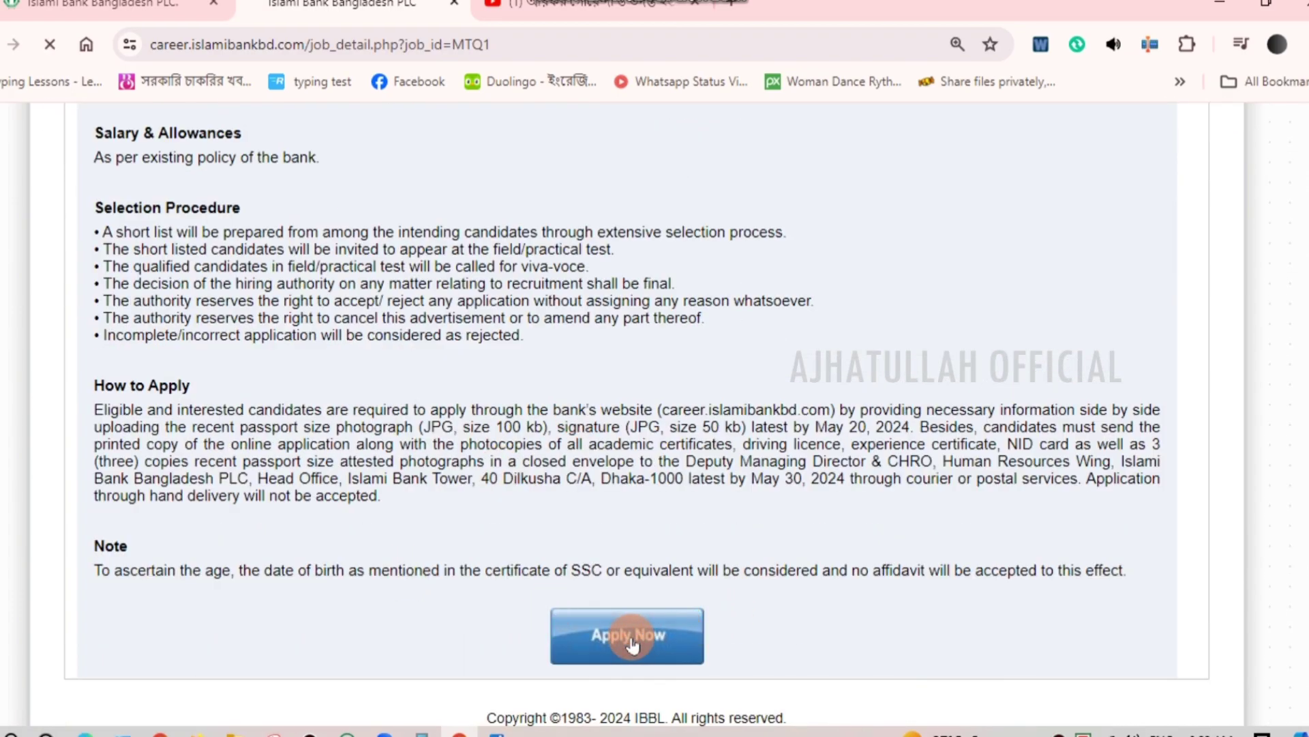
scroll(731, 477, down, 2)
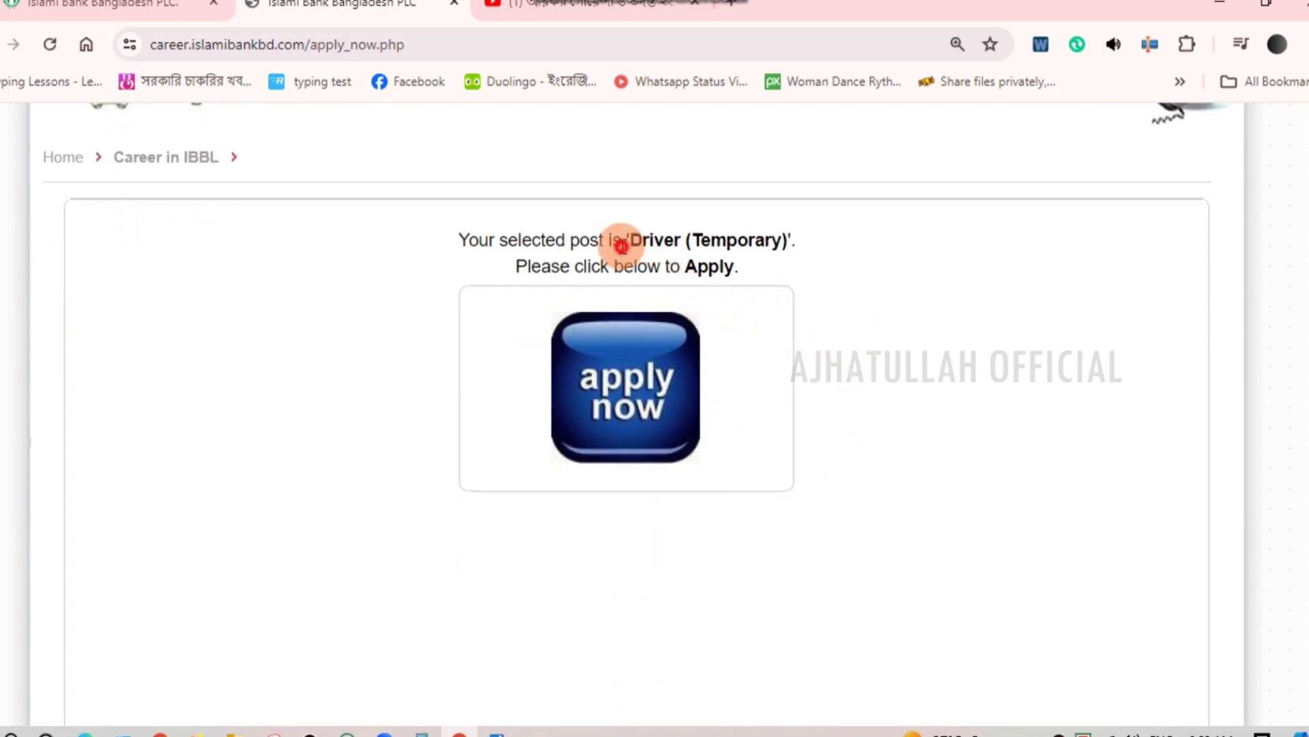
drag(622, 247, 681, 248)
click(649, 266)
click(631, 412)
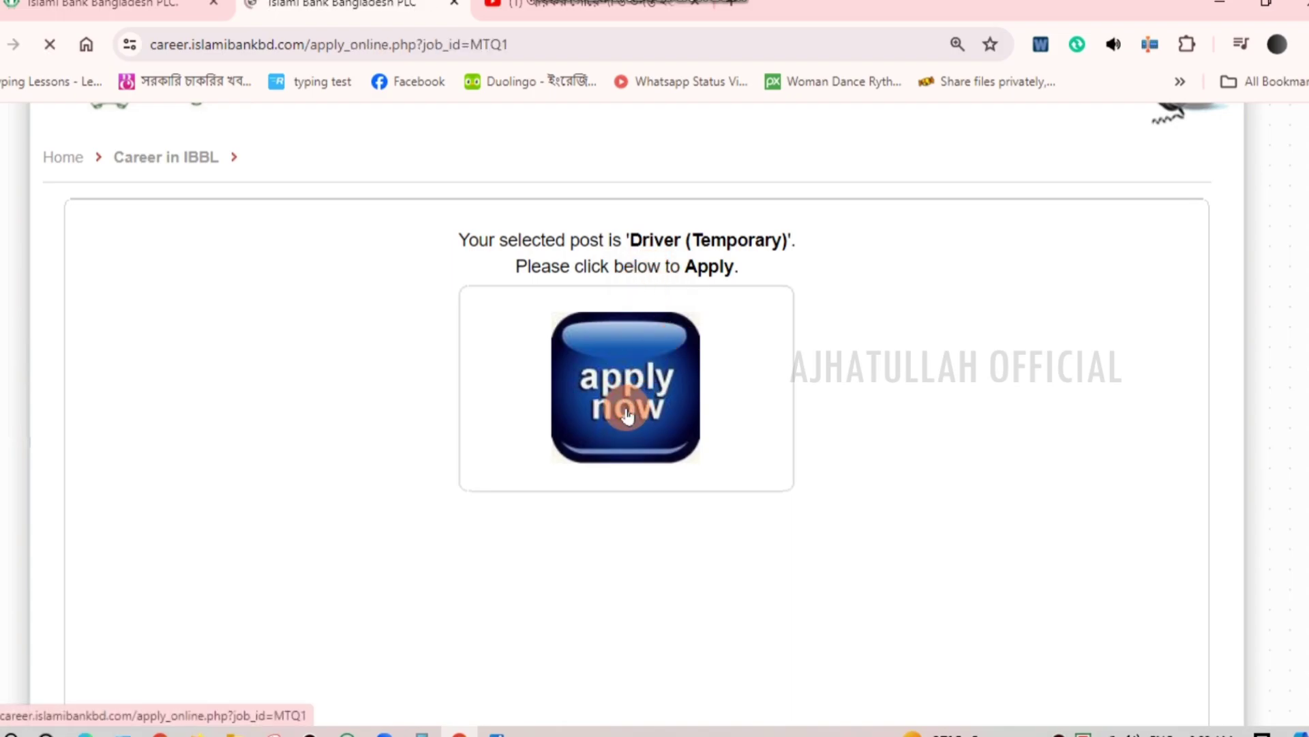
Examine the application form's candidate, parent and spouse name fields and the date of birth day and month options.
scroll(489, 371, down, 1)
scroll(488, 373, down, 1)
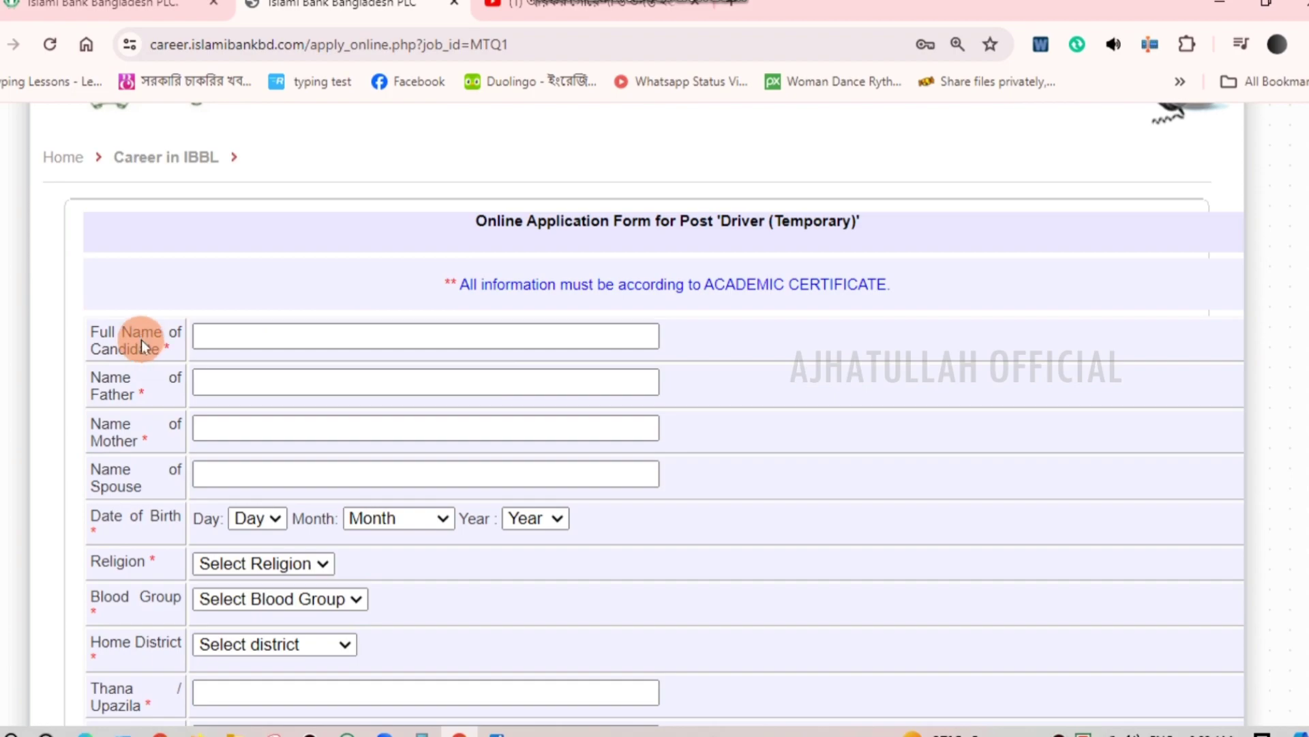
click(245, 371)
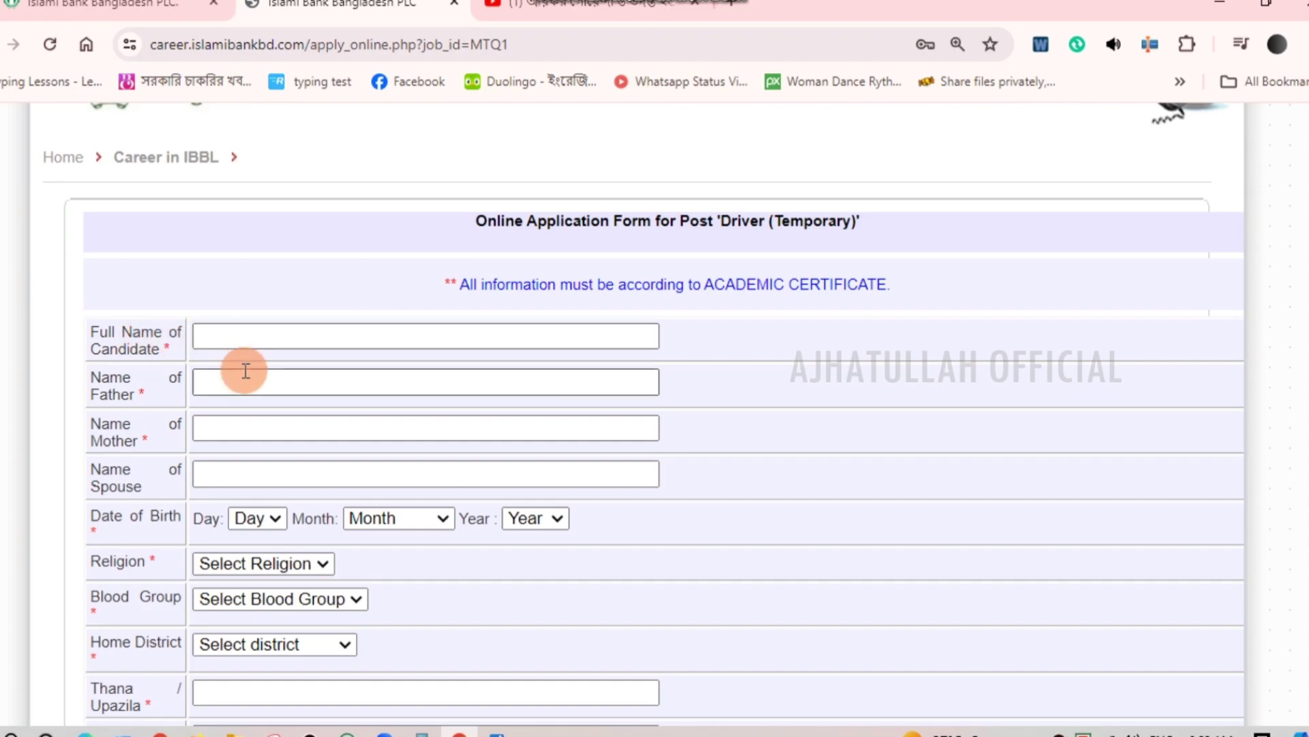
click(209, 427)
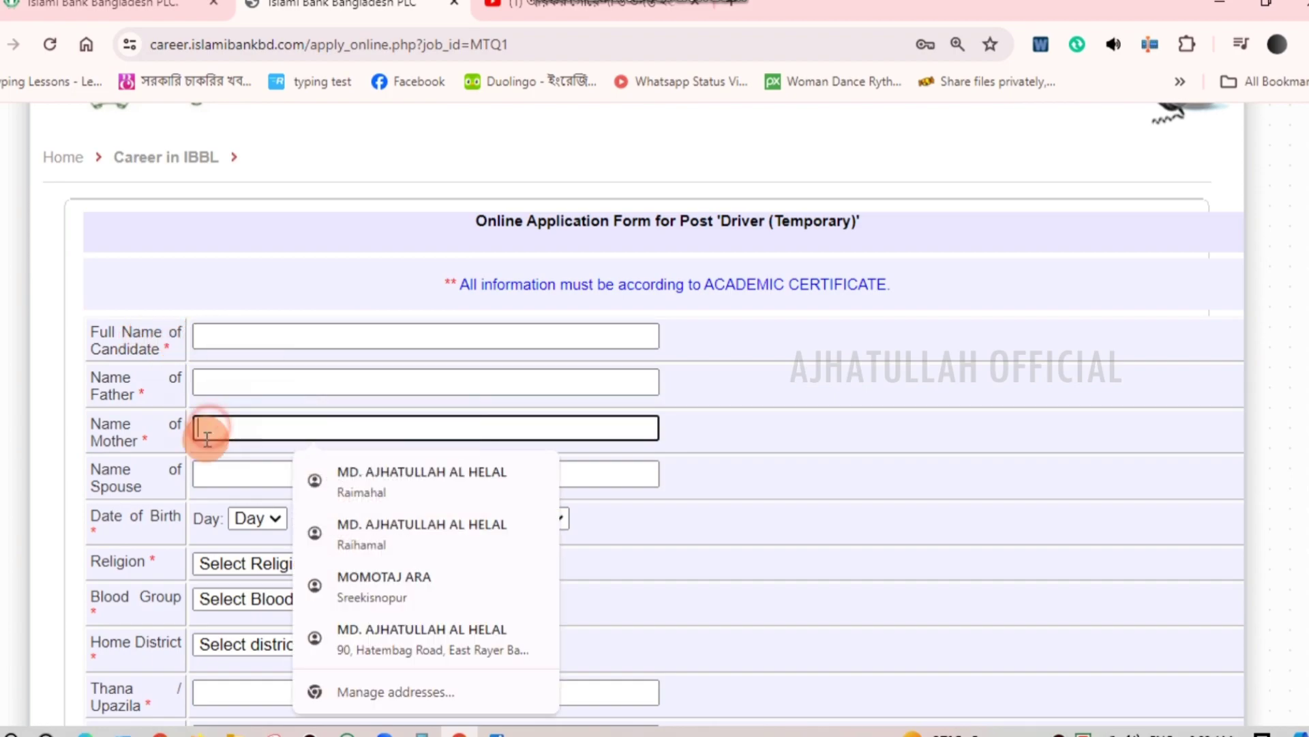
click(159, 470)
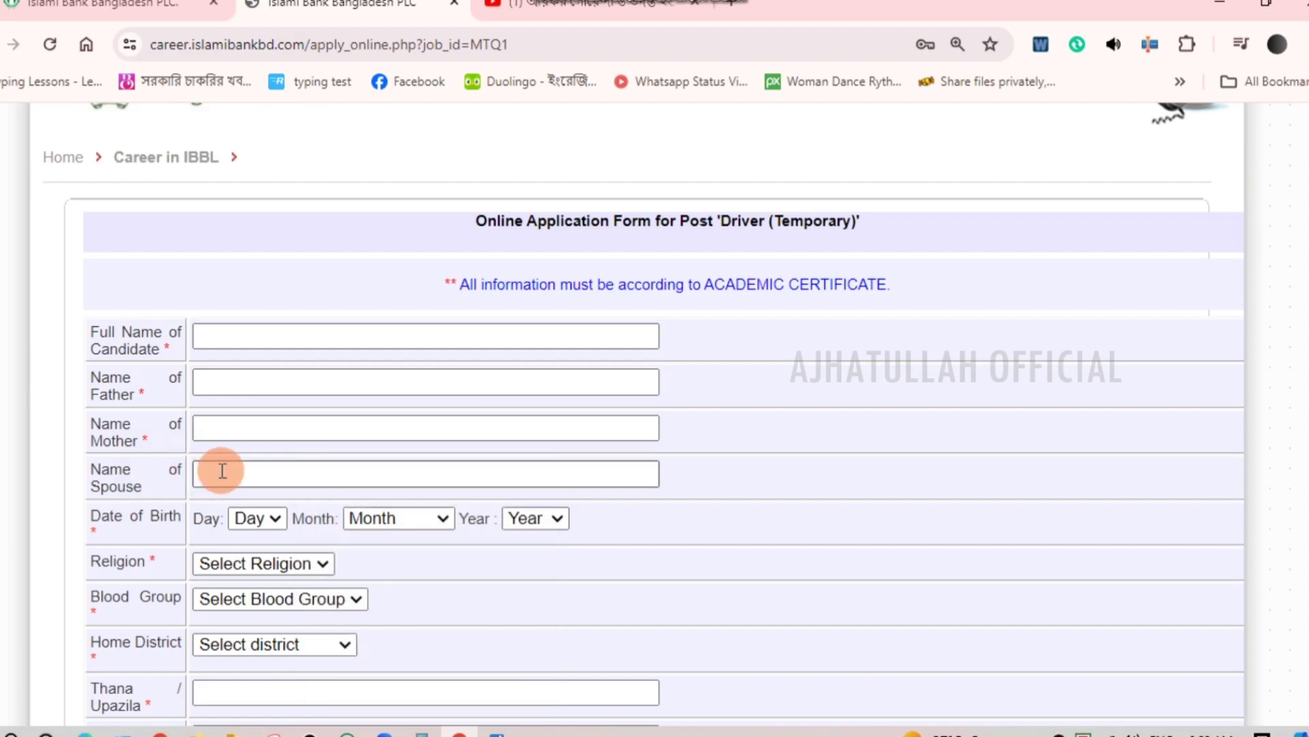
scroll(222, 470, down, 1)
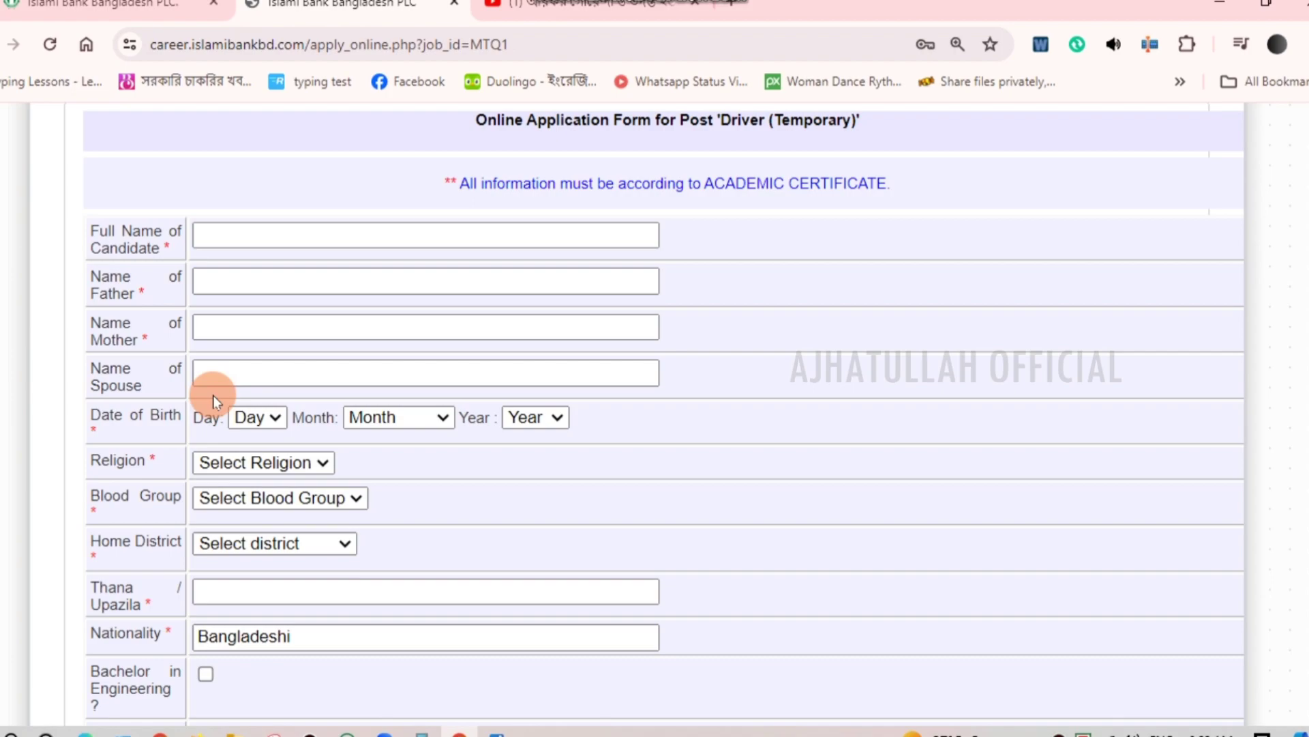
scroll(238, 396, down, 2)
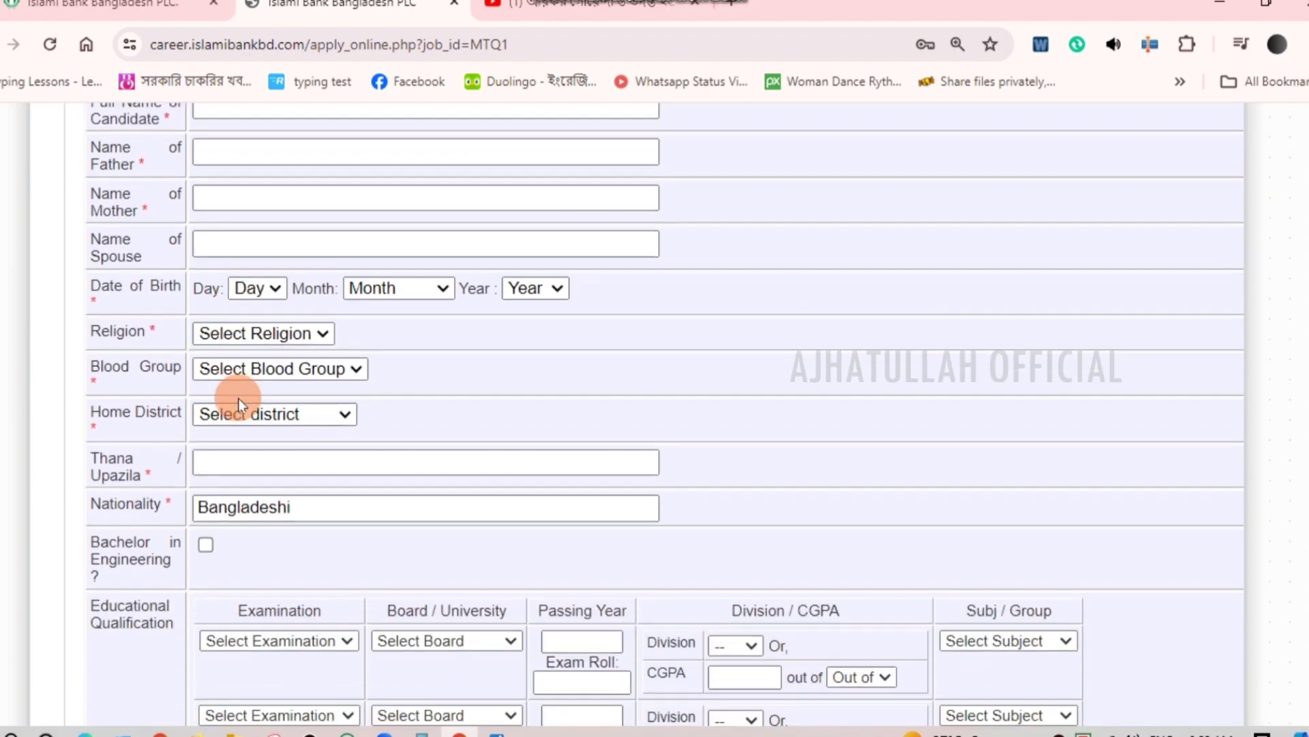
click(240, 218)
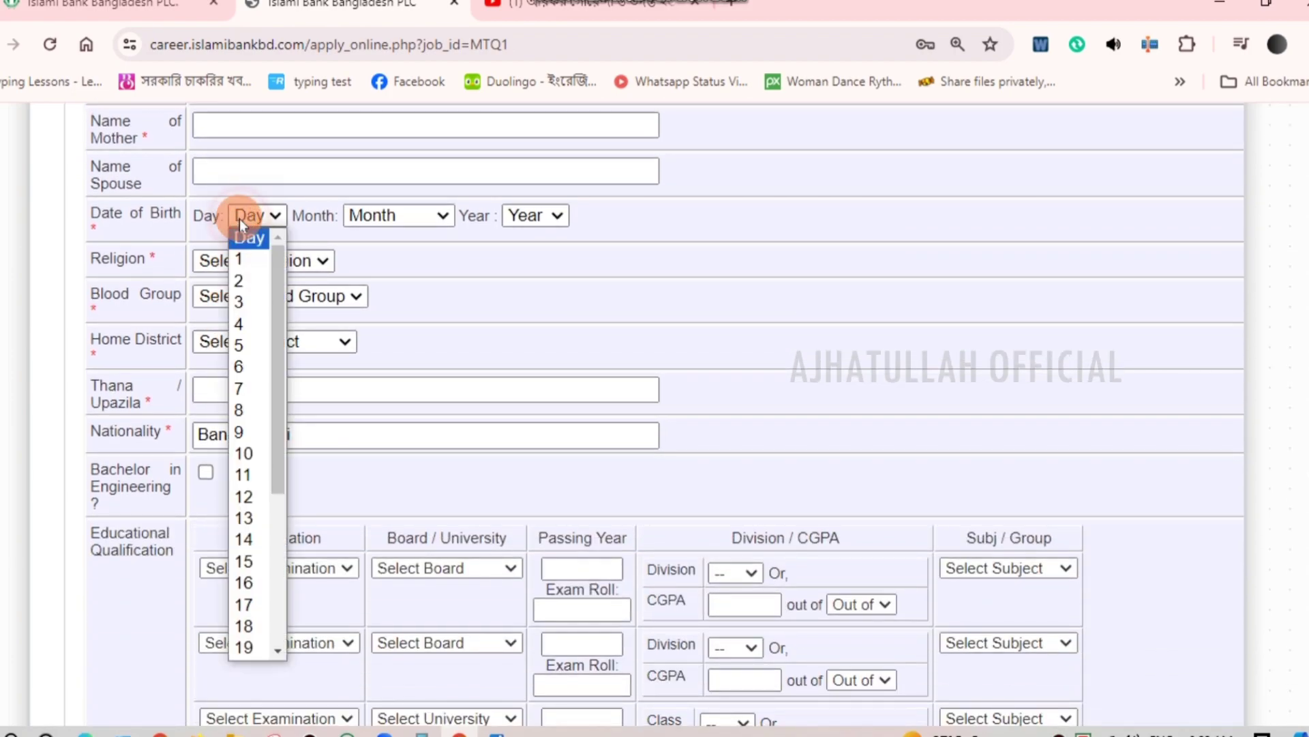
click(372, 217)
click(363, 217)
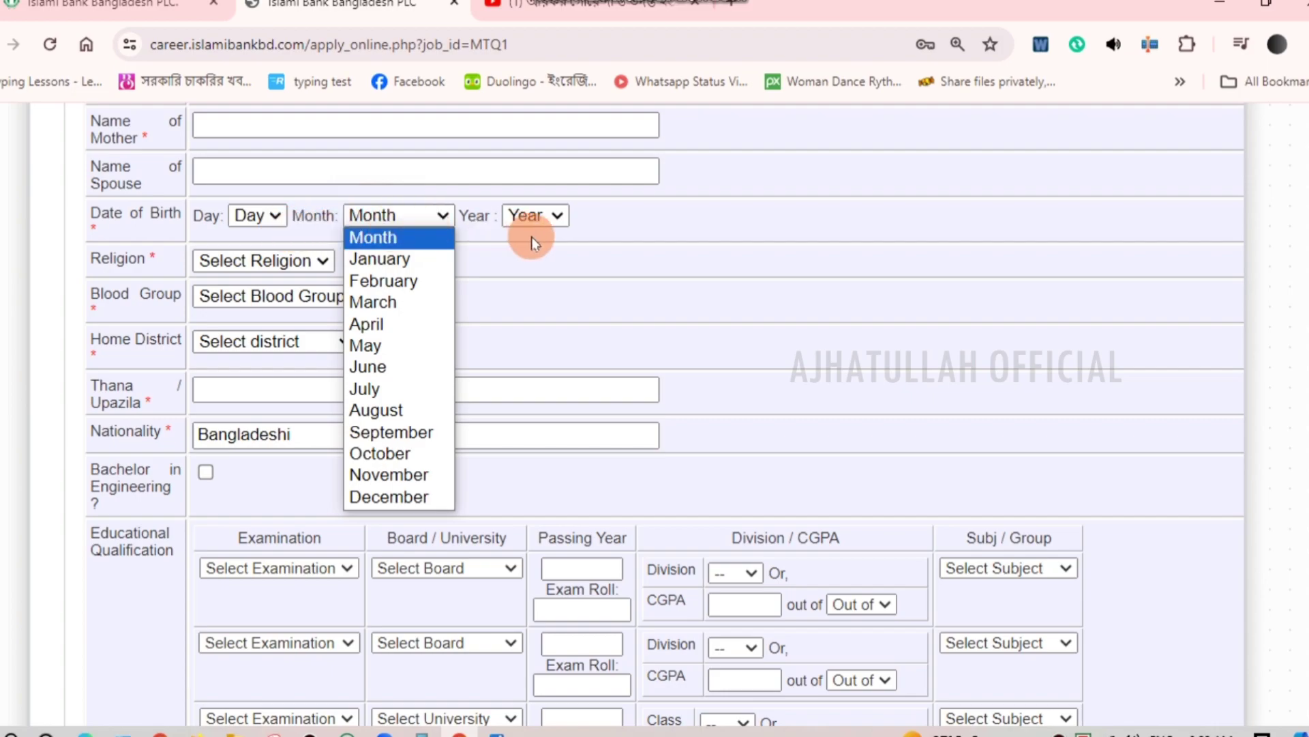
Set the candidate's religion to Islam and the blood group to A+.
click(236, 239)
click(237, 259)
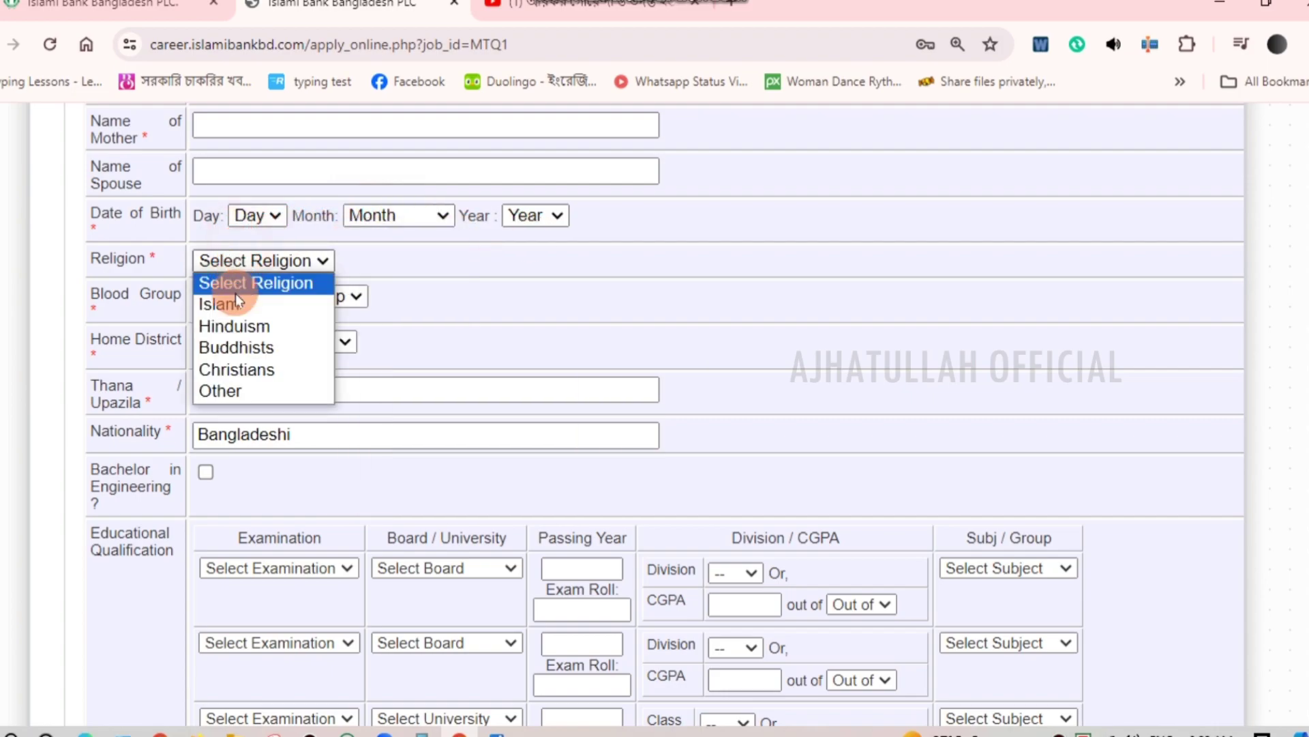
click(236, 311)
click(225, 296)
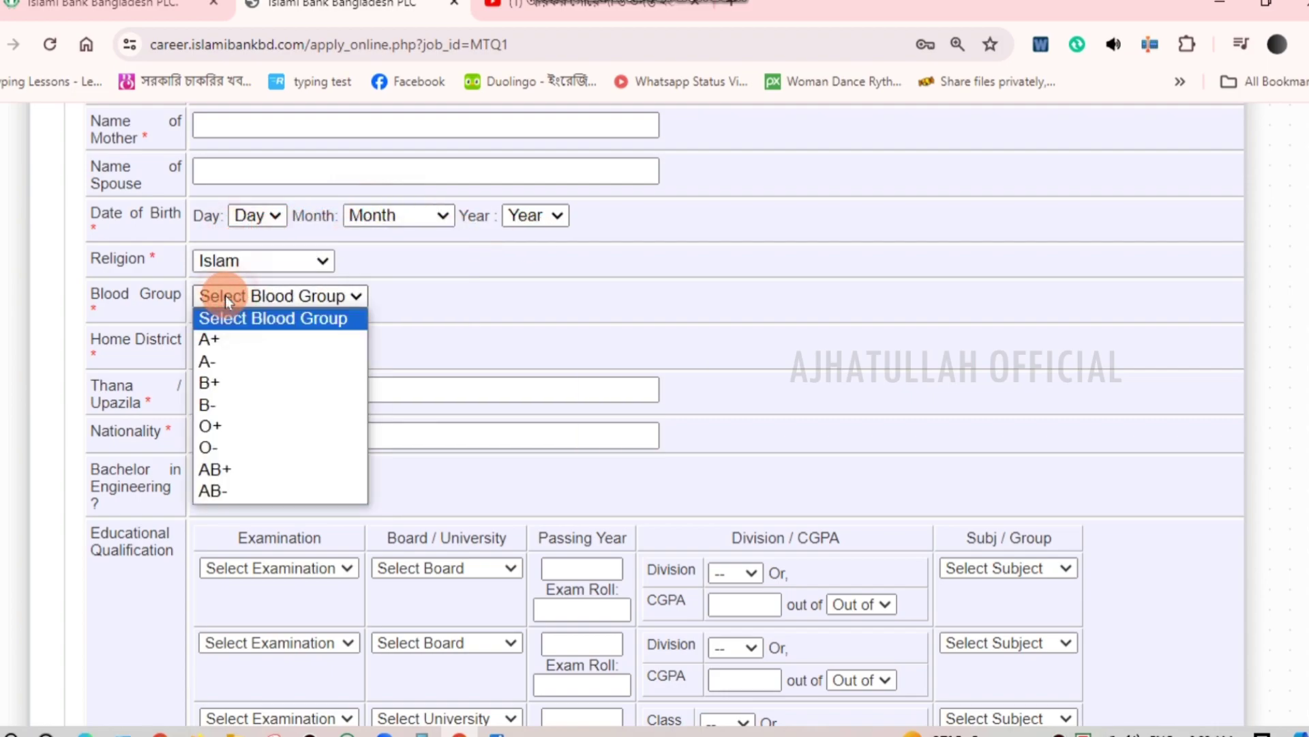
click(204, 339)
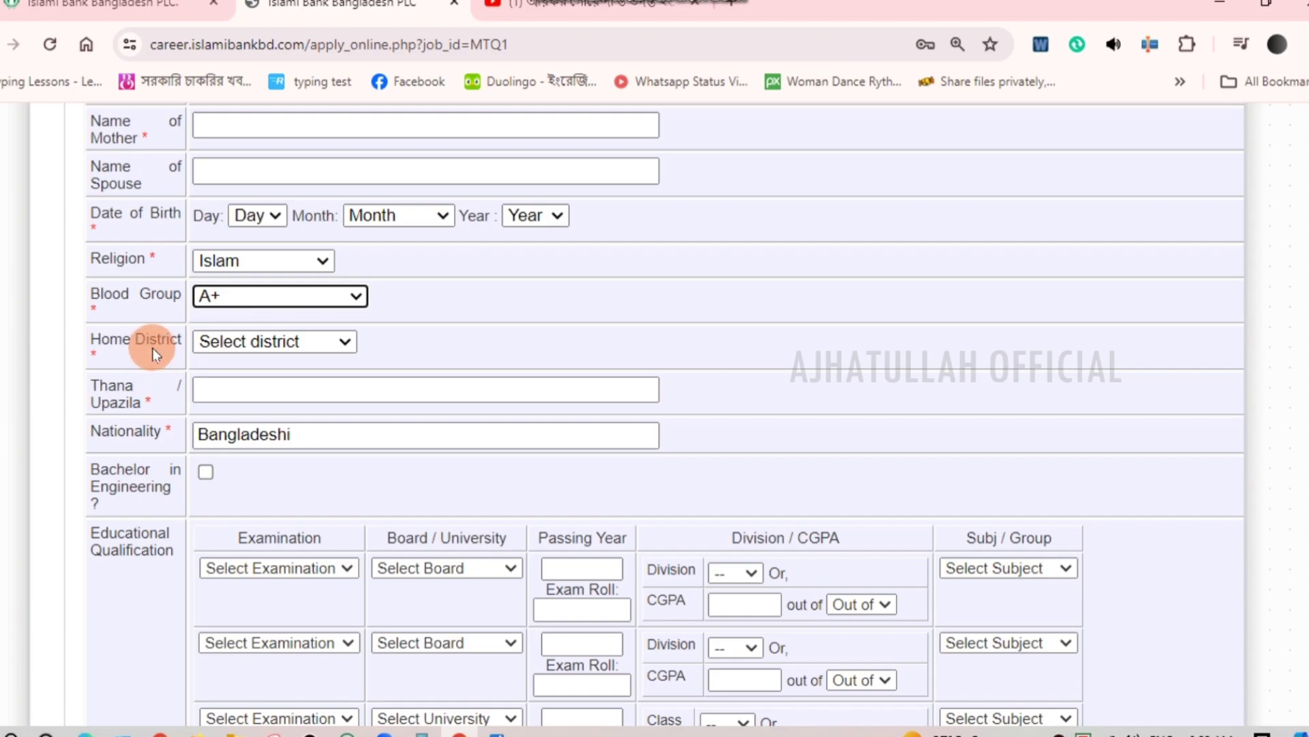
Set the candidate's home district to Thakurgaon.
click(248, 342)
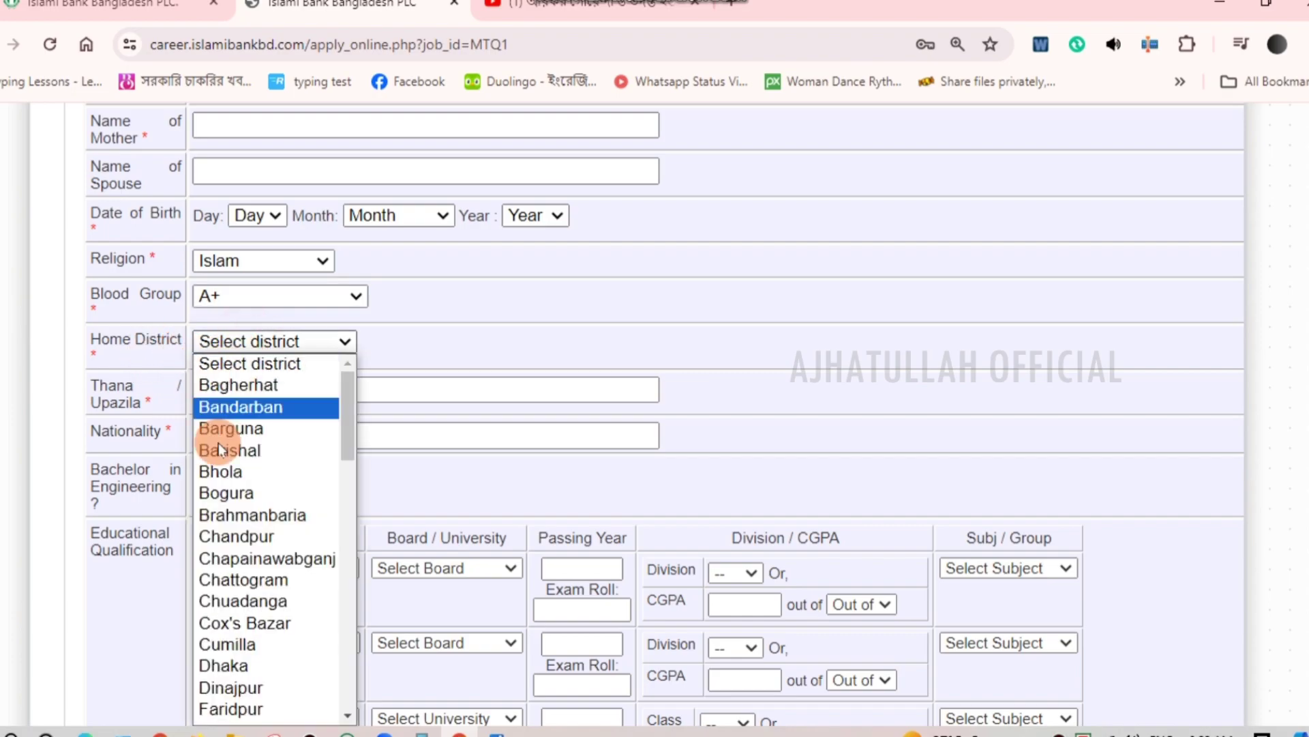
scroll(198, 712, down, 15)
click(210, 713)
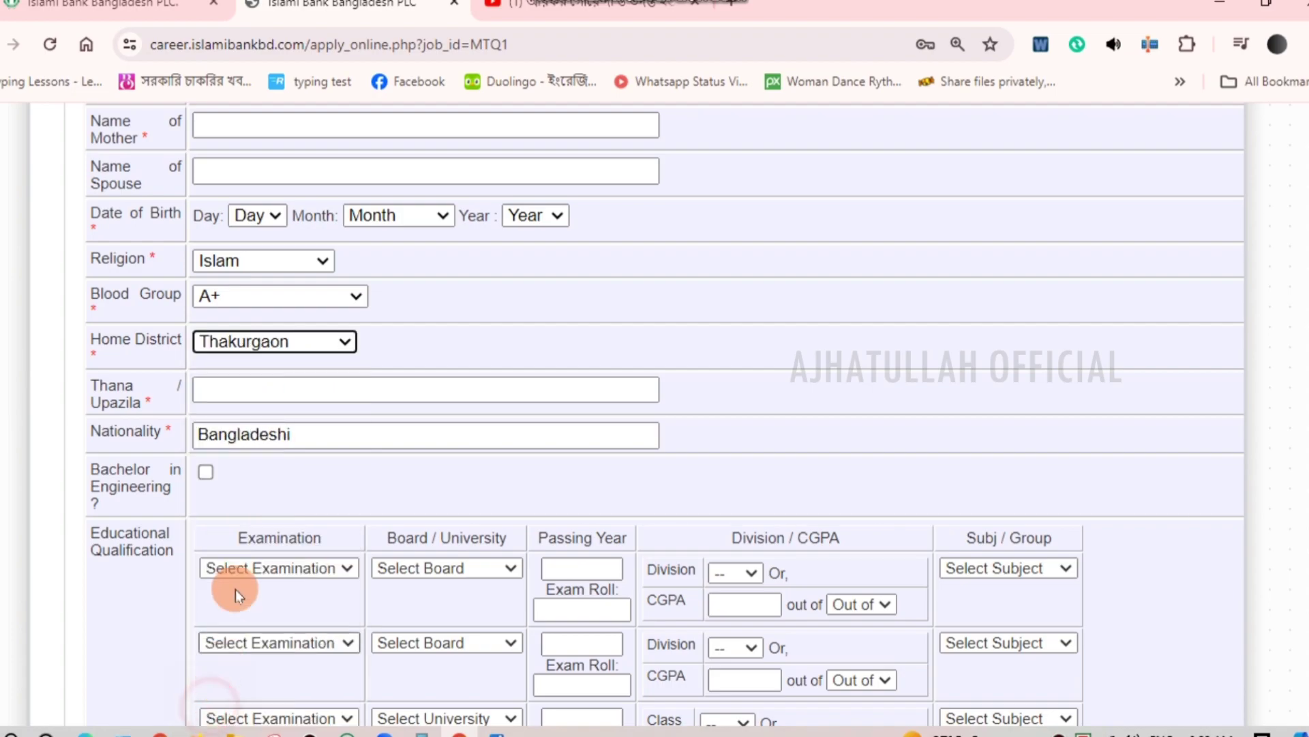
Examine the Thana / Upazila and Nationality fields of the application form.
click(226, 393)
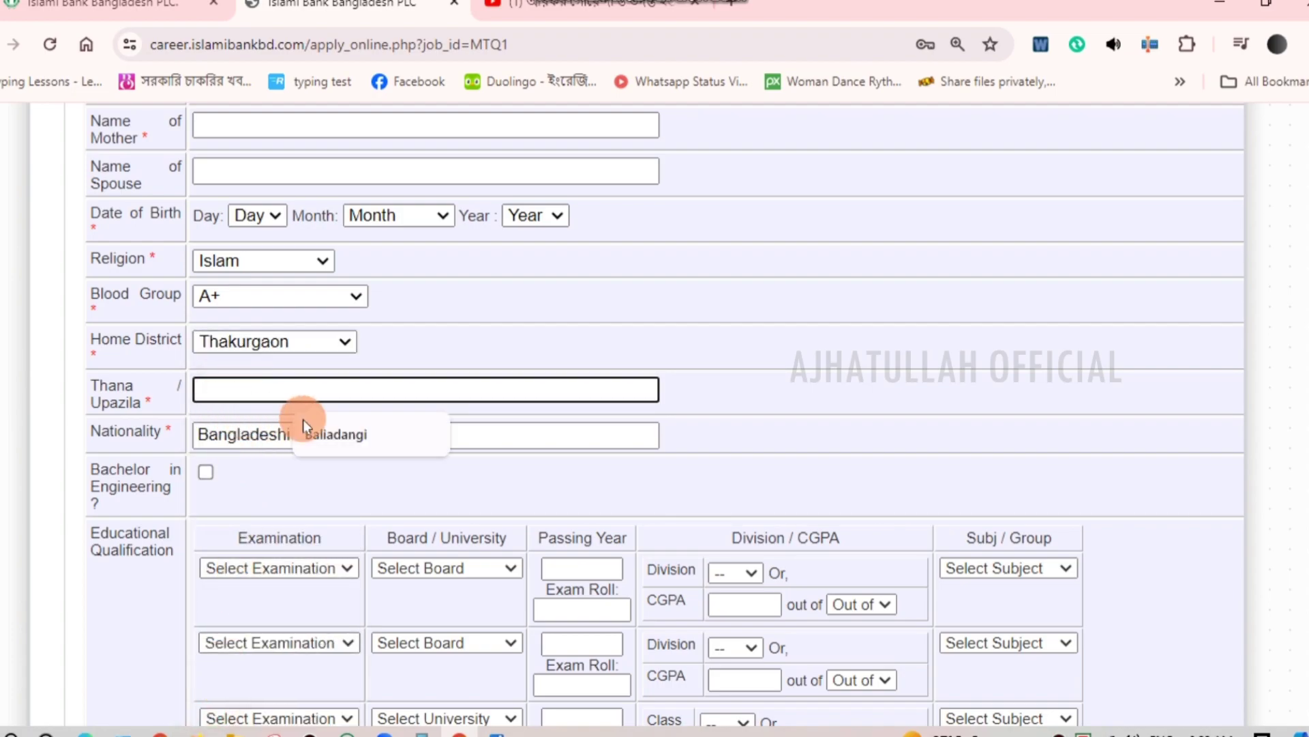
click(214, 435)
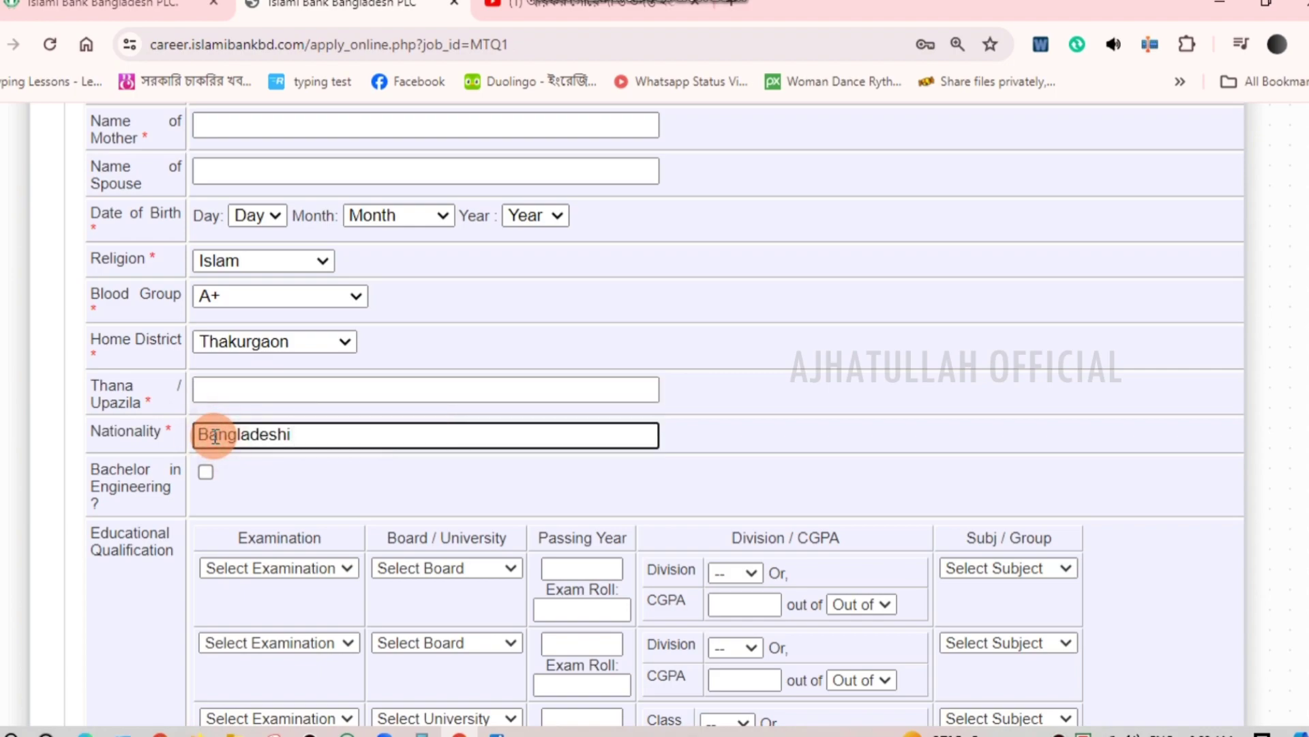
scroll(306, 419, down, 2)
click(284, 394)
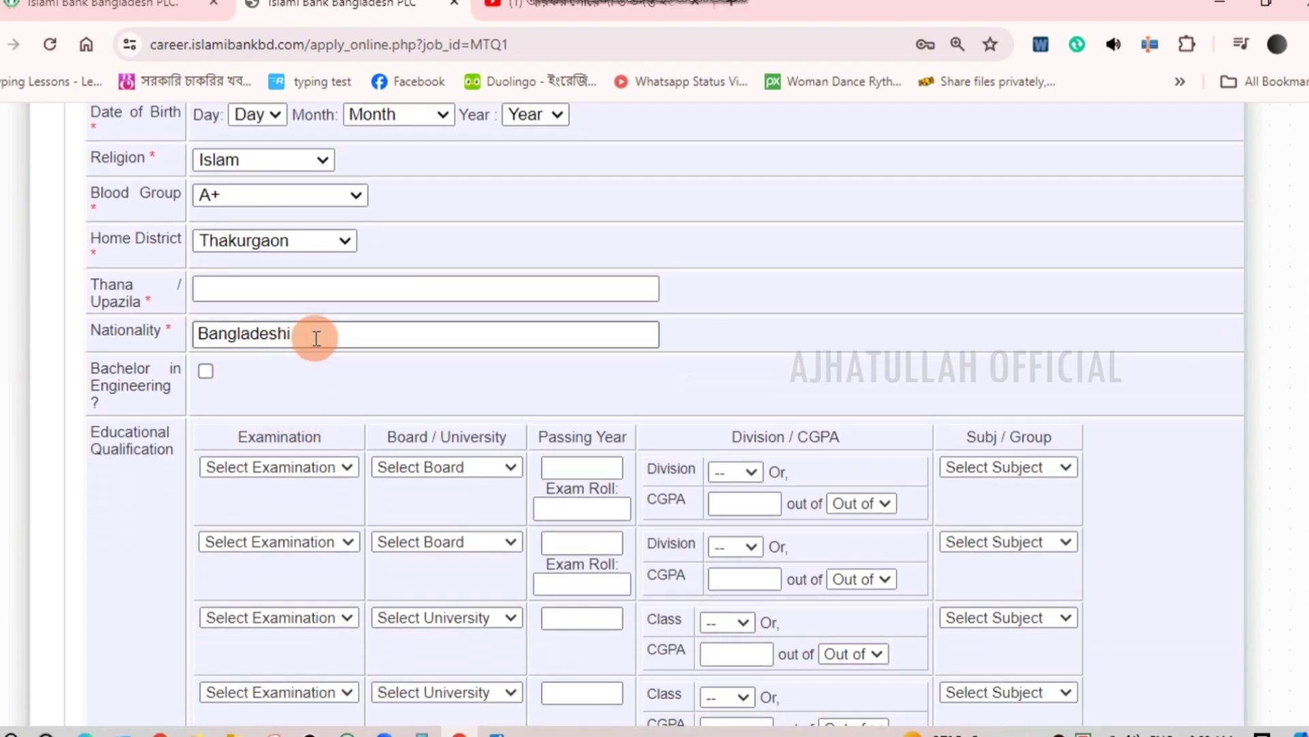
Set the first educational qualification's examination to S.S.C. and check its board options and passing year field.
scroll(316, 338, down, 2)
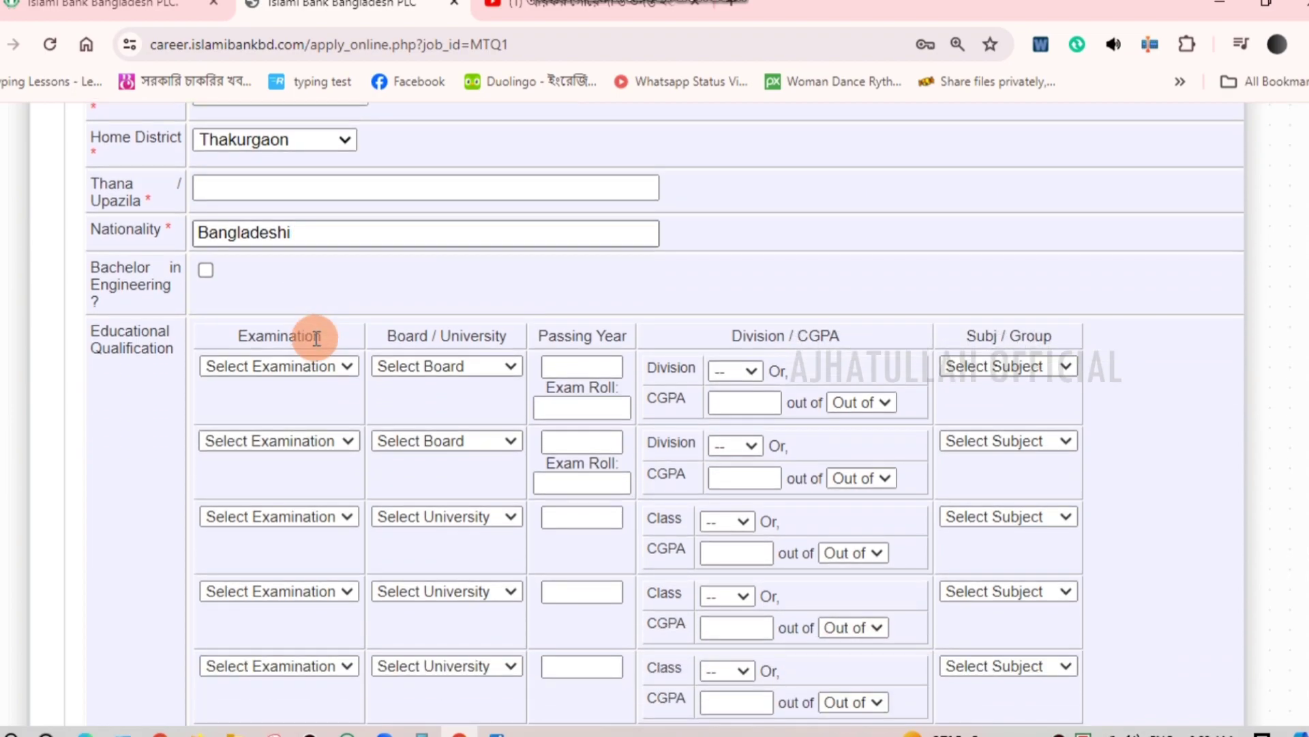
click(277, 367)
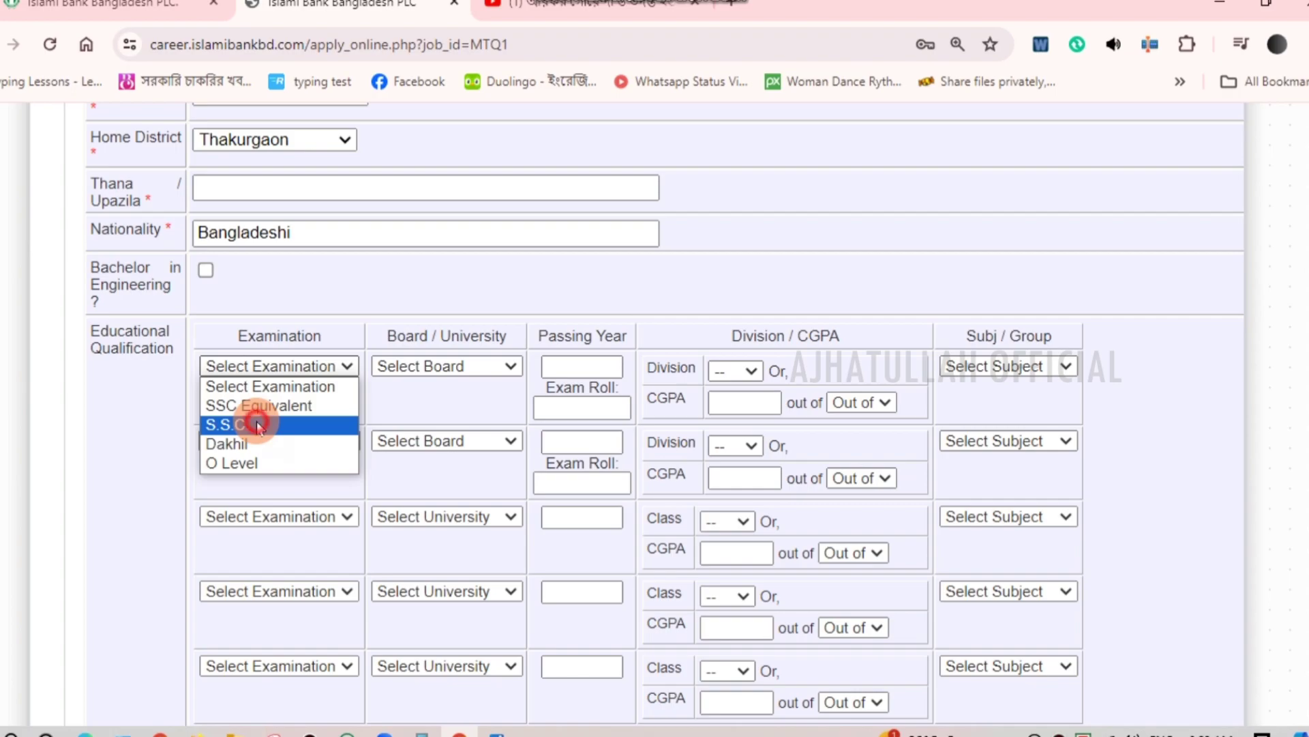
click(257, 423)
click(396, 370)
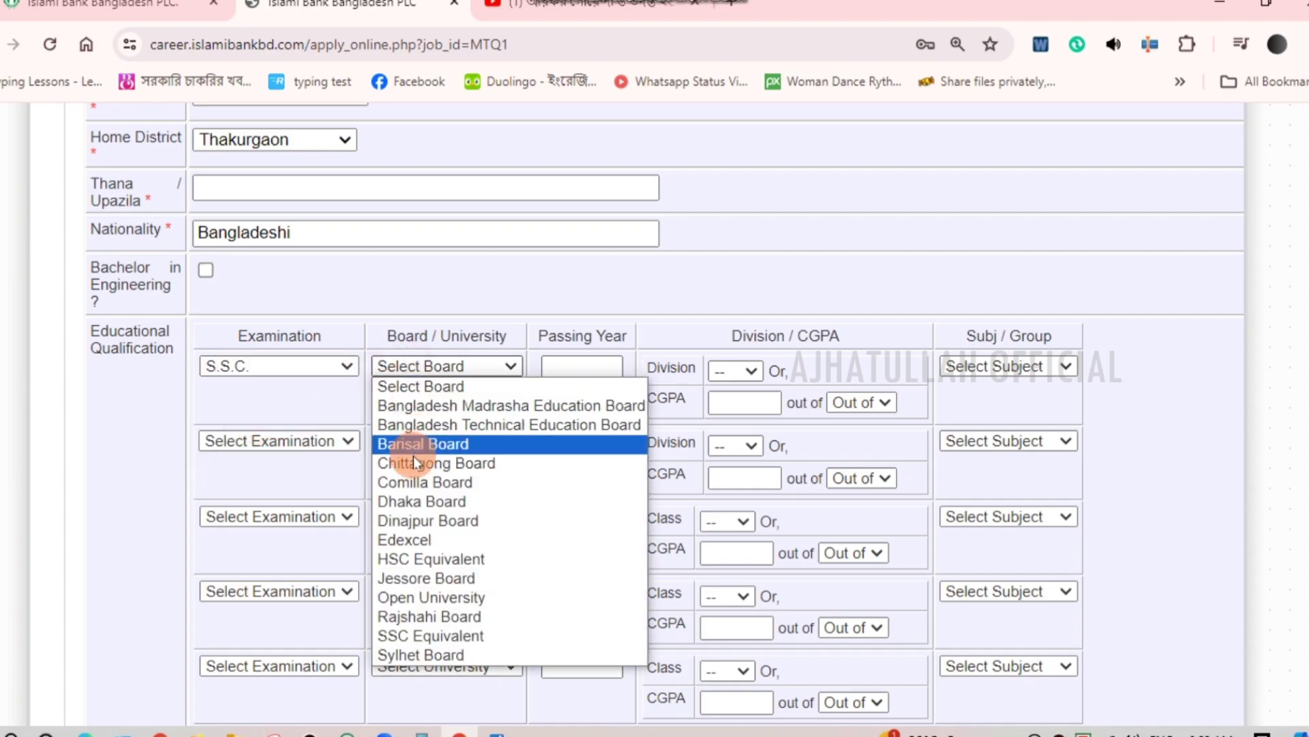
click(593, 366)
Set the S.S.C. row's CGPA scale to out of 5, and review its division and subject options.
click(726, 373)
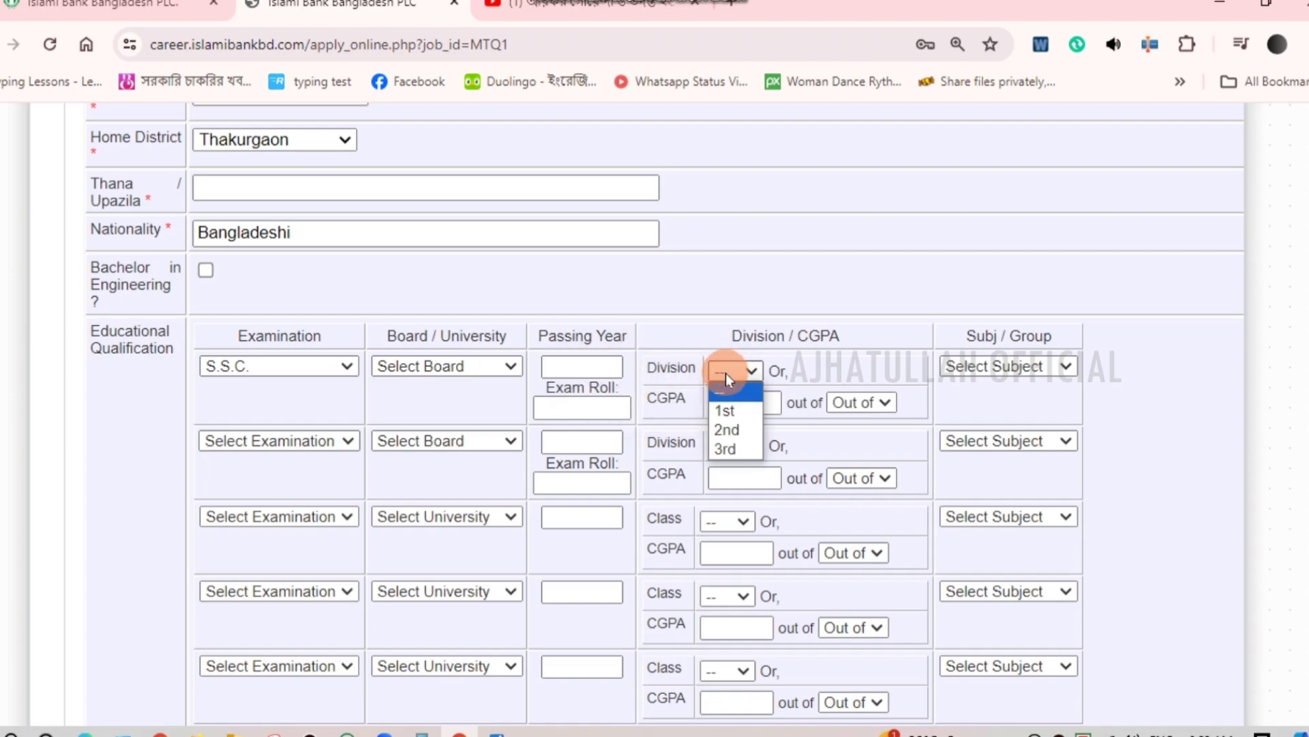
click(793, 371)
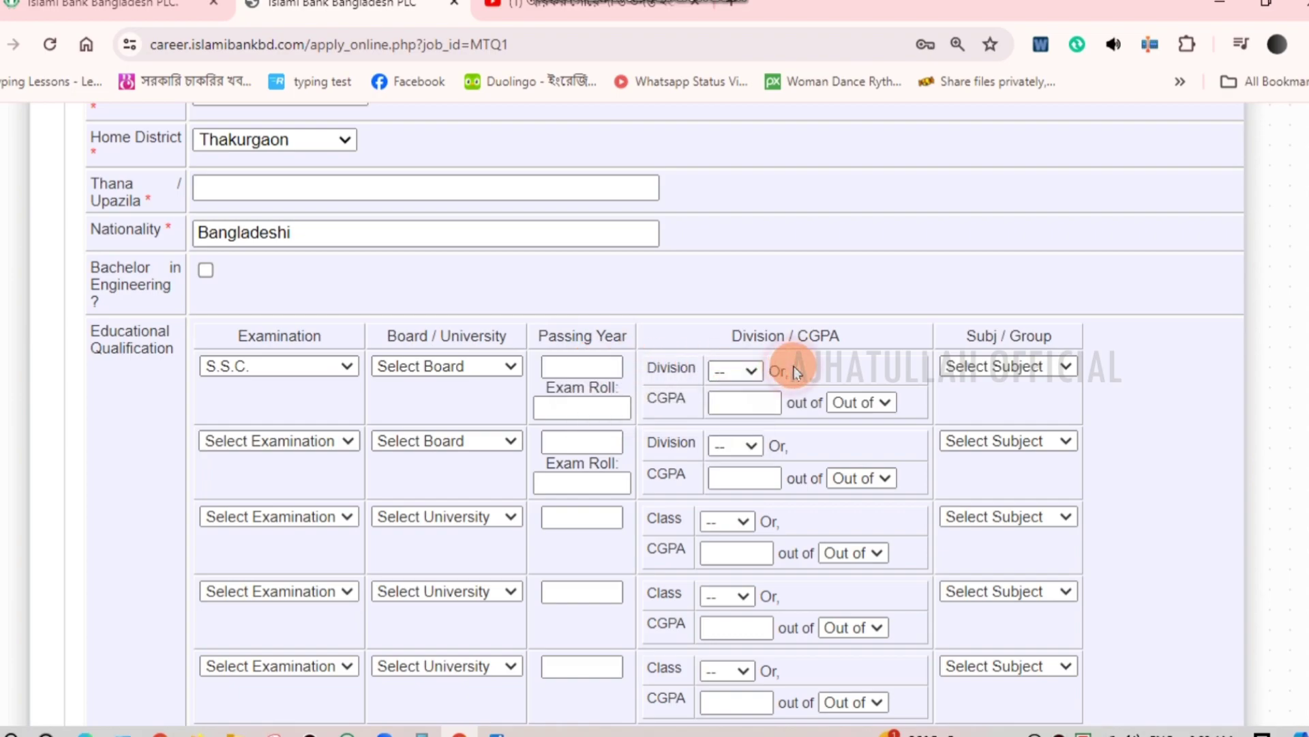
click(748, 402)
click(849, 403)
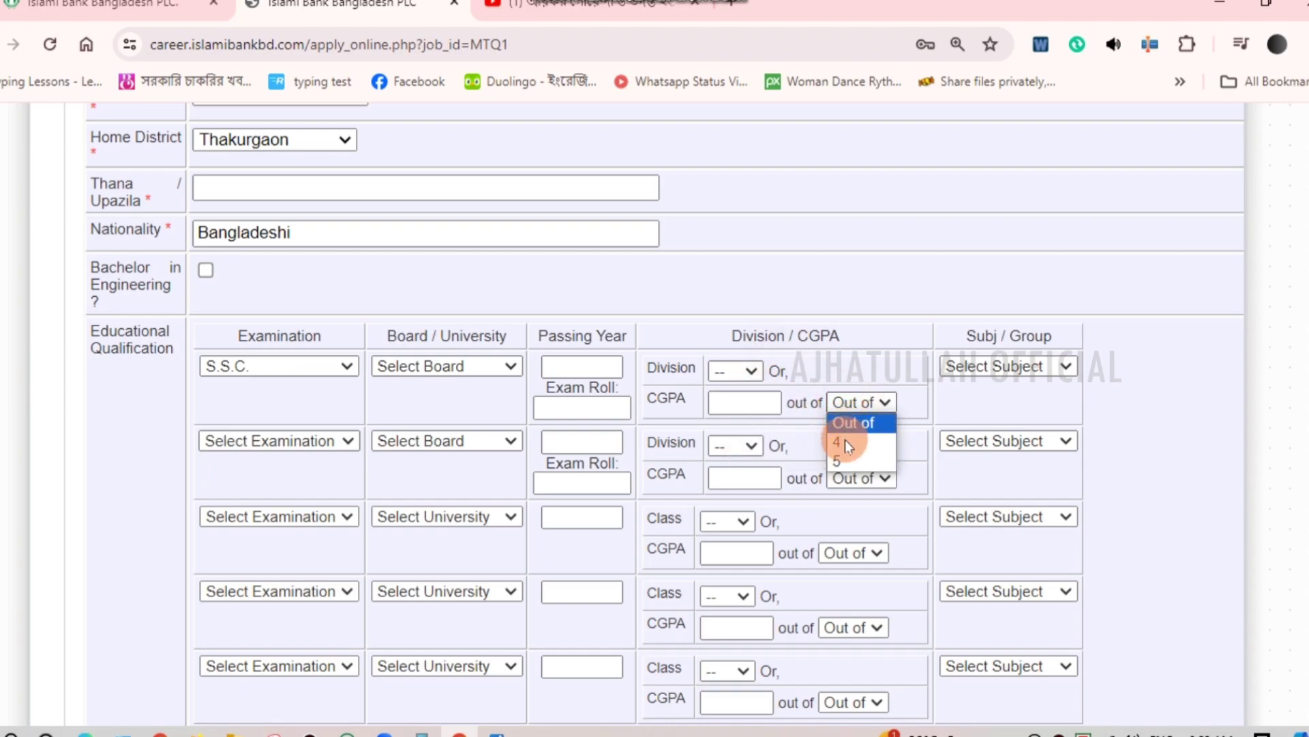
click(843, 459)
click(761, 404)
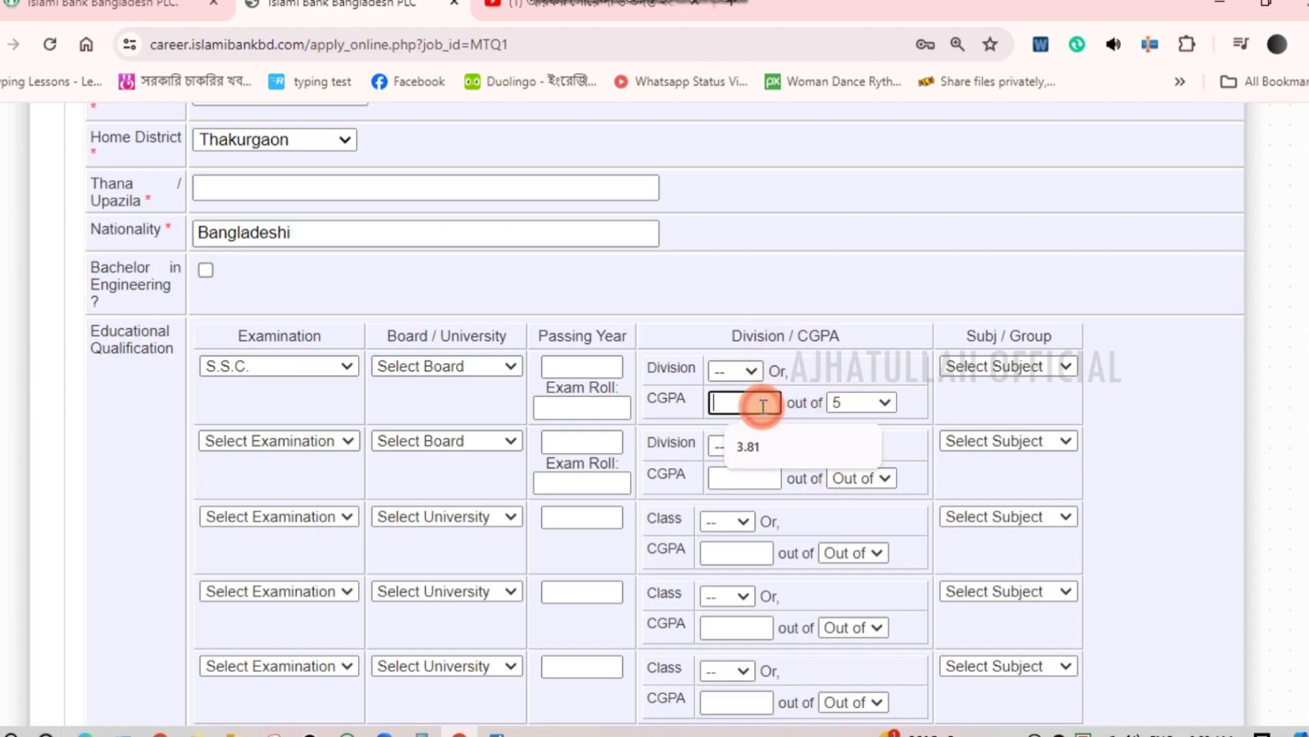
click(981, 368)
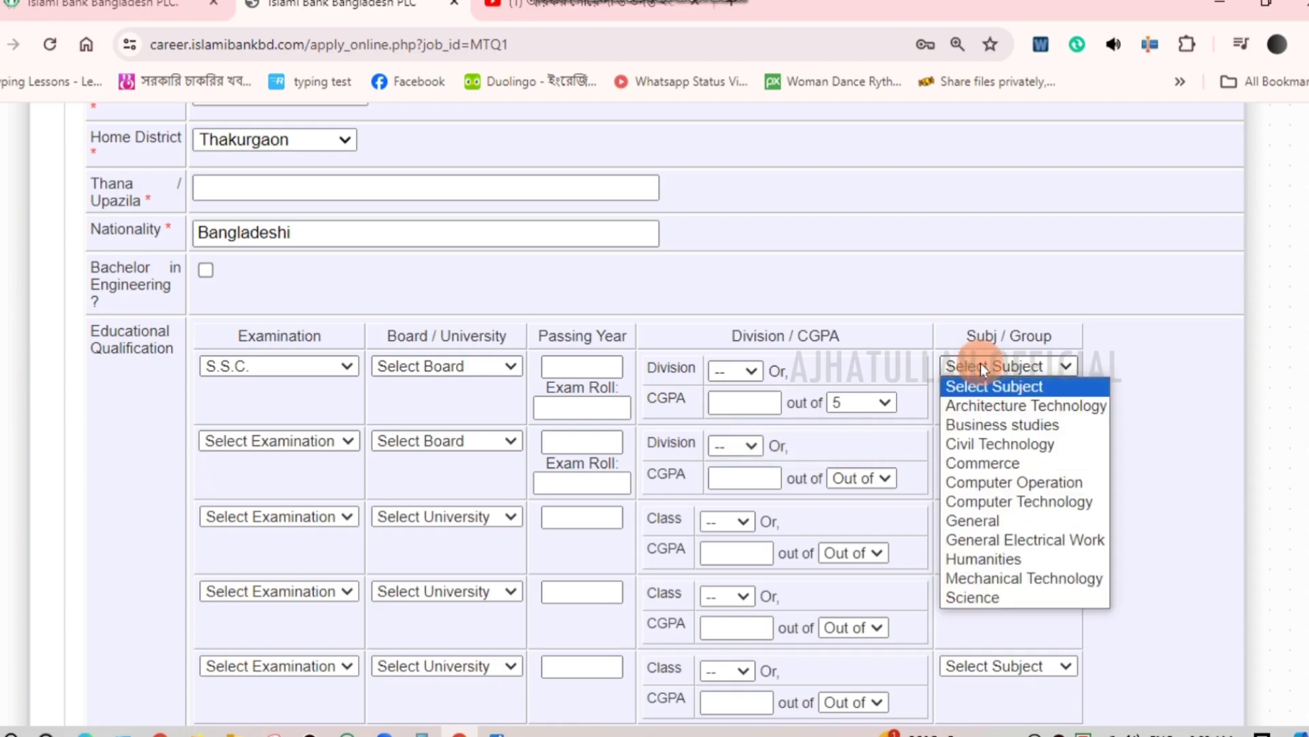
click(468, 410)
Set the second qualification's examination to H.S.C. and review the degree options in the third row.
scroll(317, 411, down, 1)
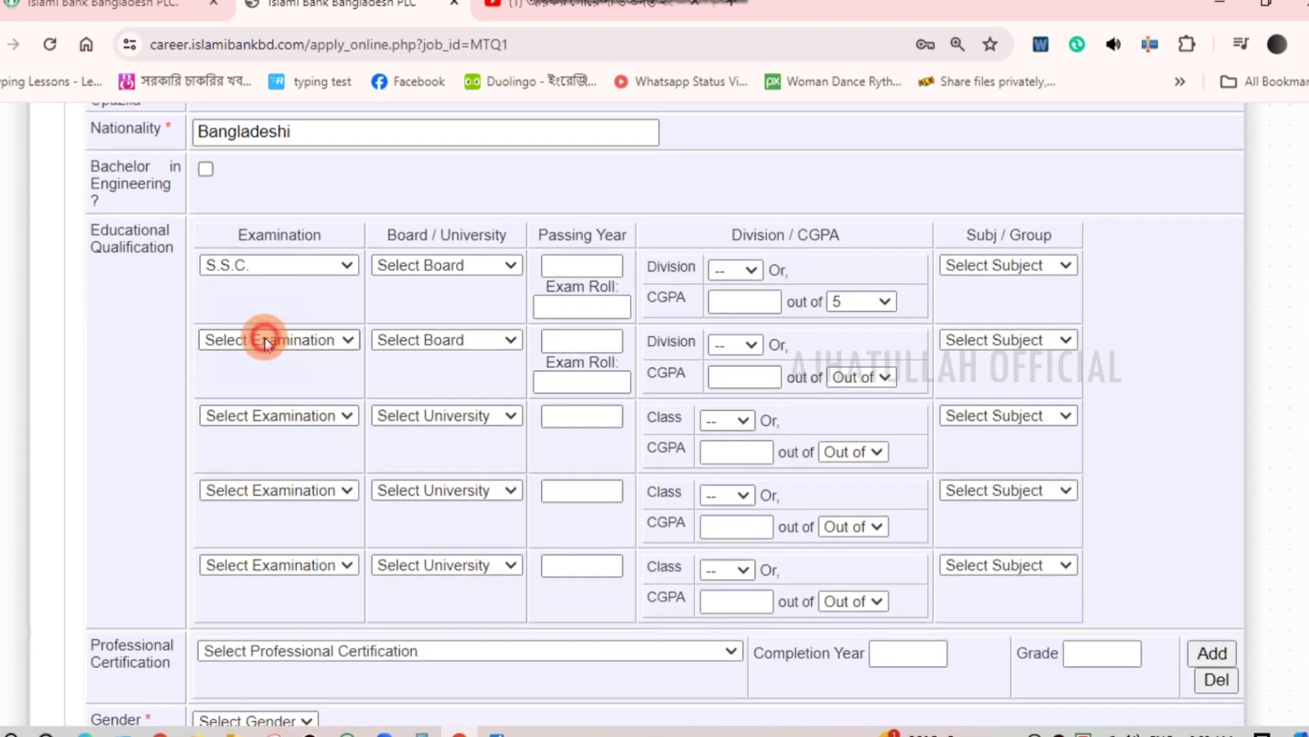
click(265, 339)
click(264, 384)
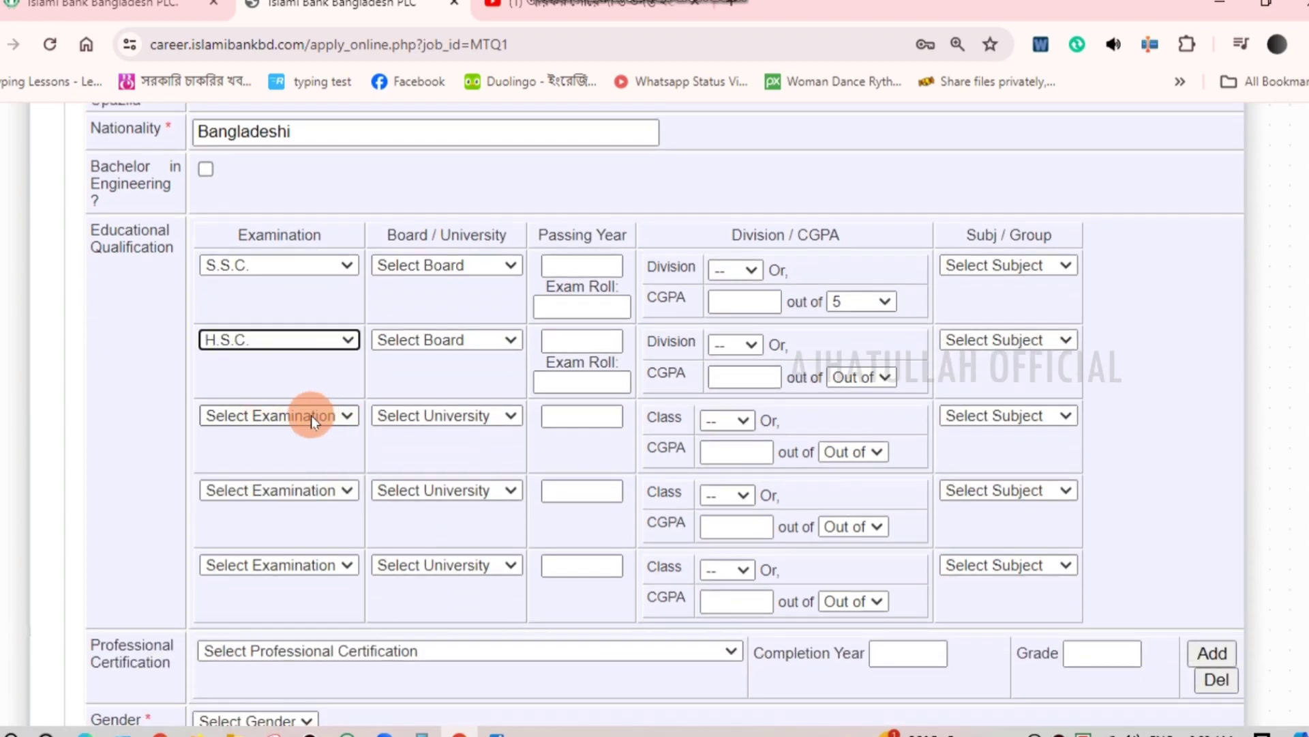
click(311, 415)
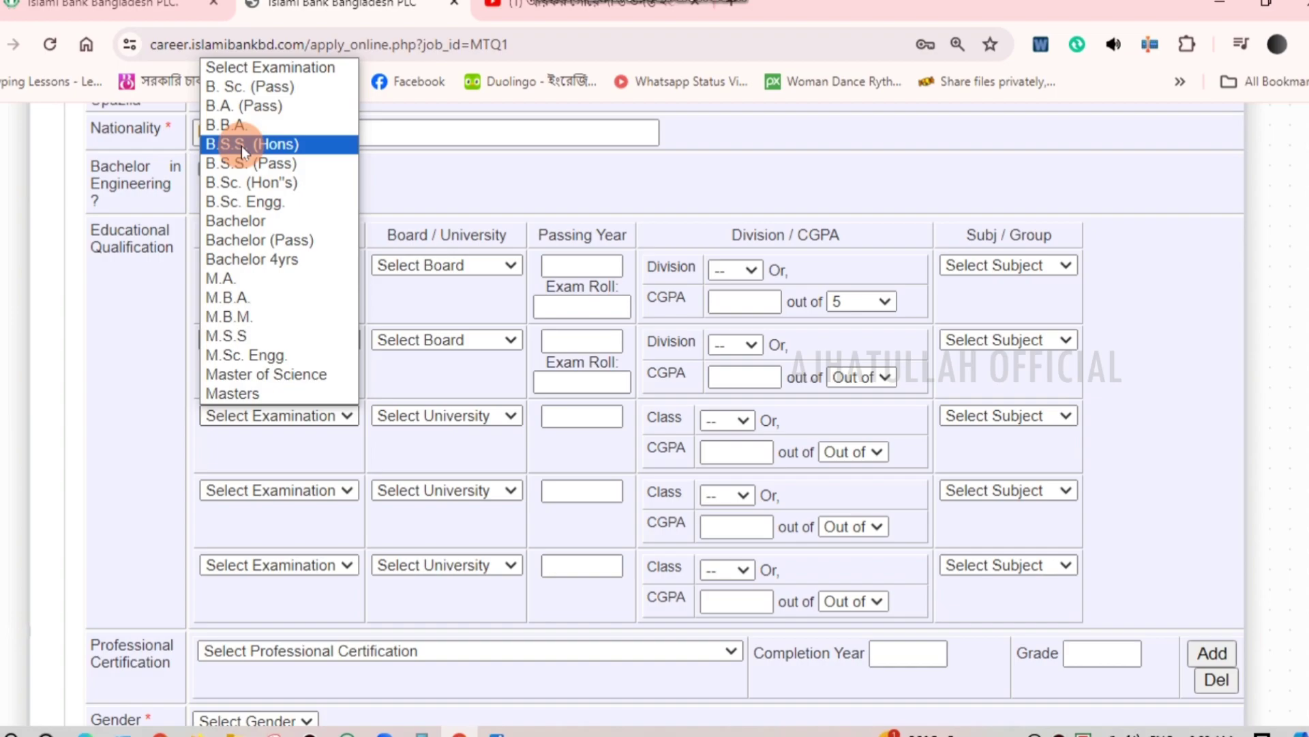
click(432, 198)
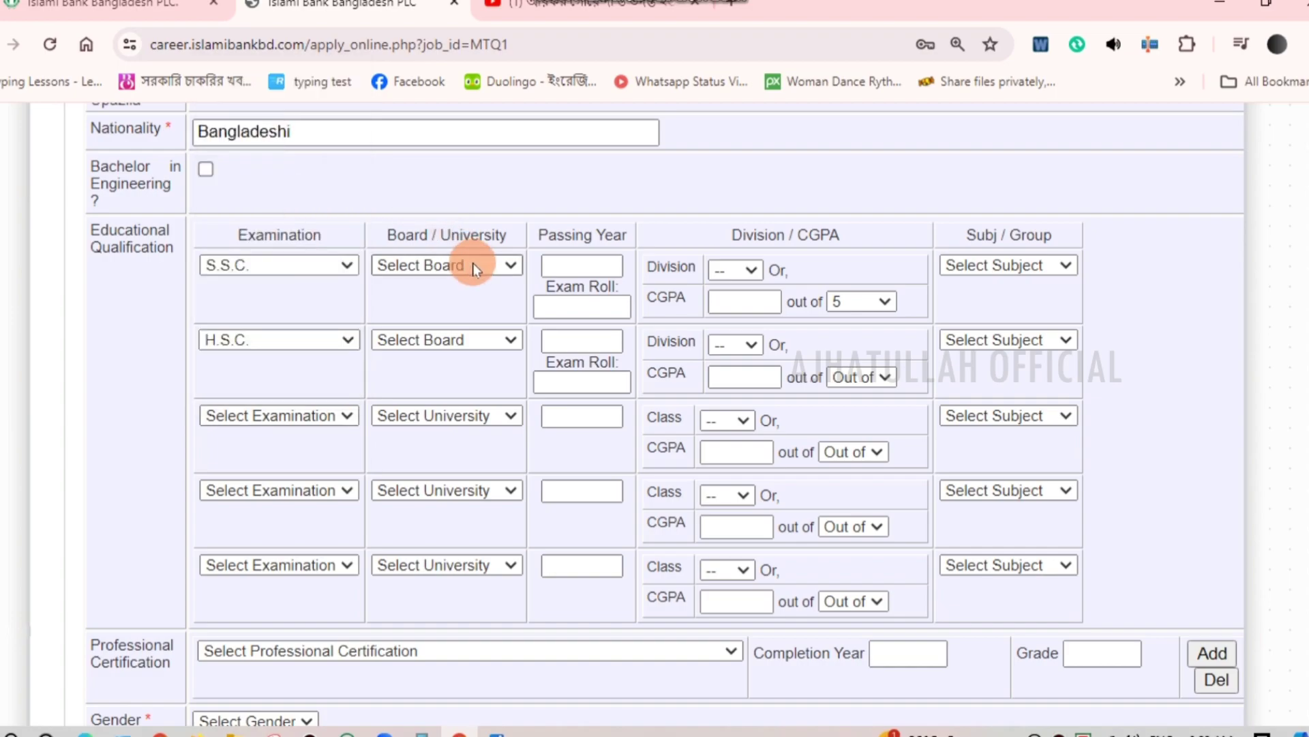
Examine the available professional certification options without choosing one.
scroll(471, 273, down, 3)
scroll(328, 327, down, 2)
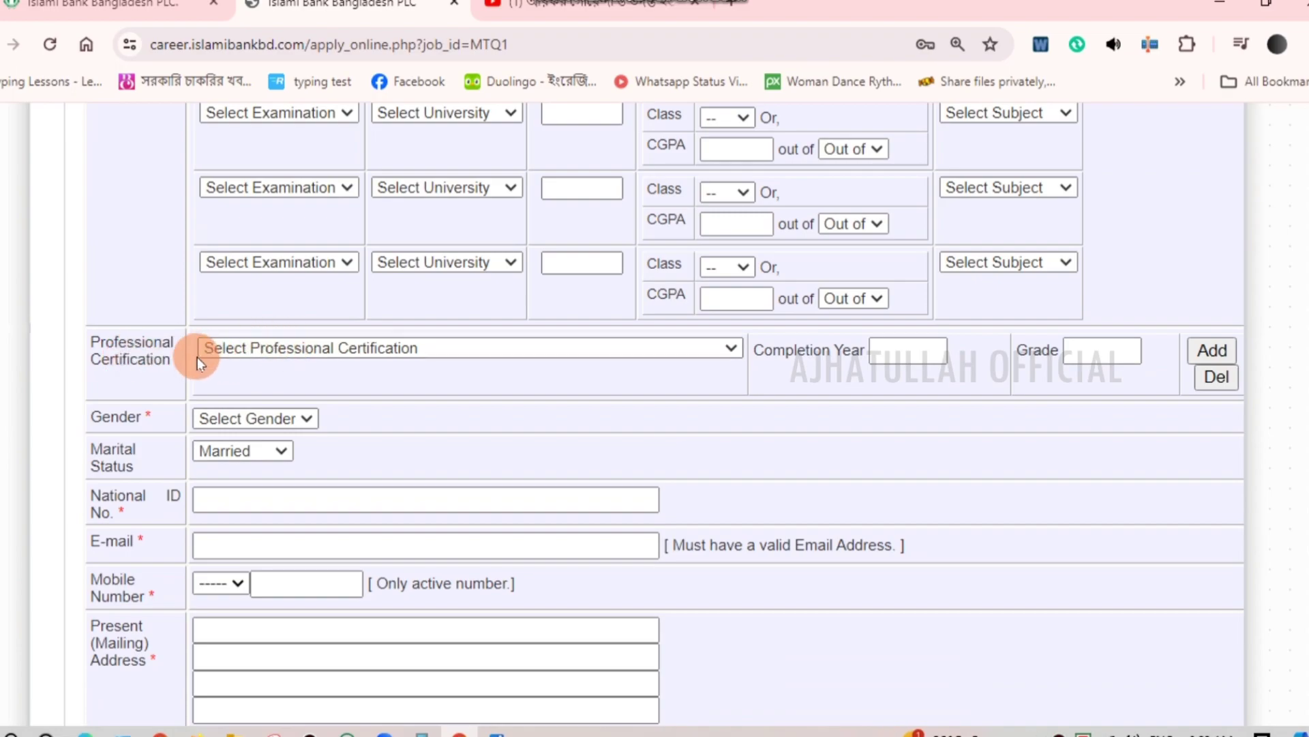
click(229, 348)
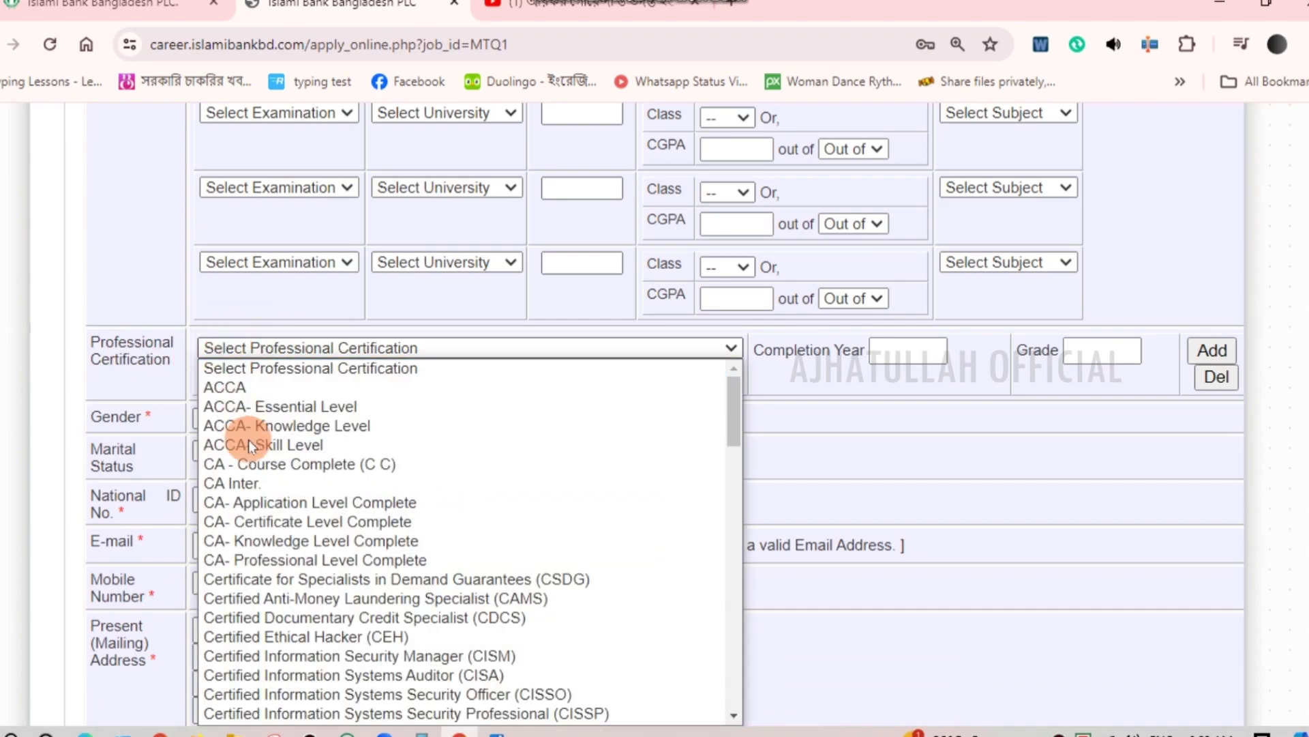
scroll(273, 517, down, 3)
scroll(276, 524, down, 7)
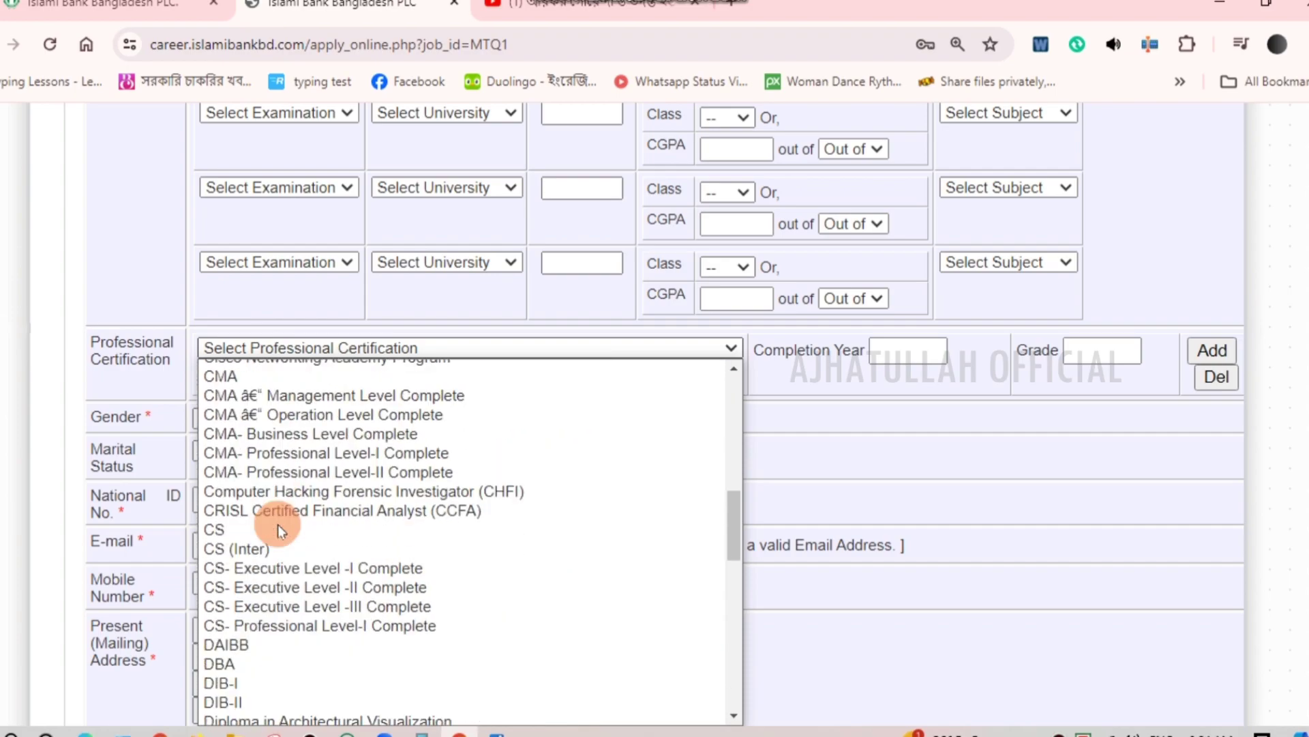
scroll(279, 525, up, 5)
click(911, 393)
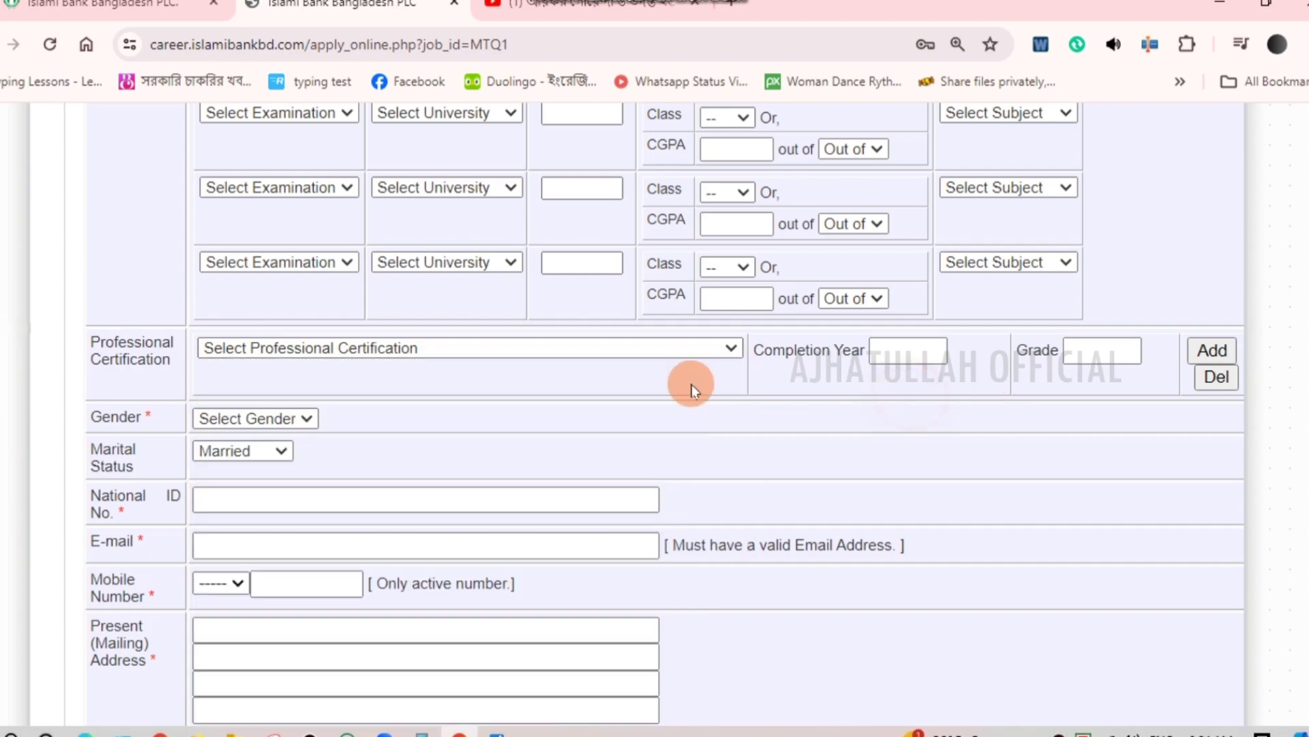
Set the candidate's gender to Male and review the marital status options.
scroll(778, 383, down, 2)
click(249, 317)
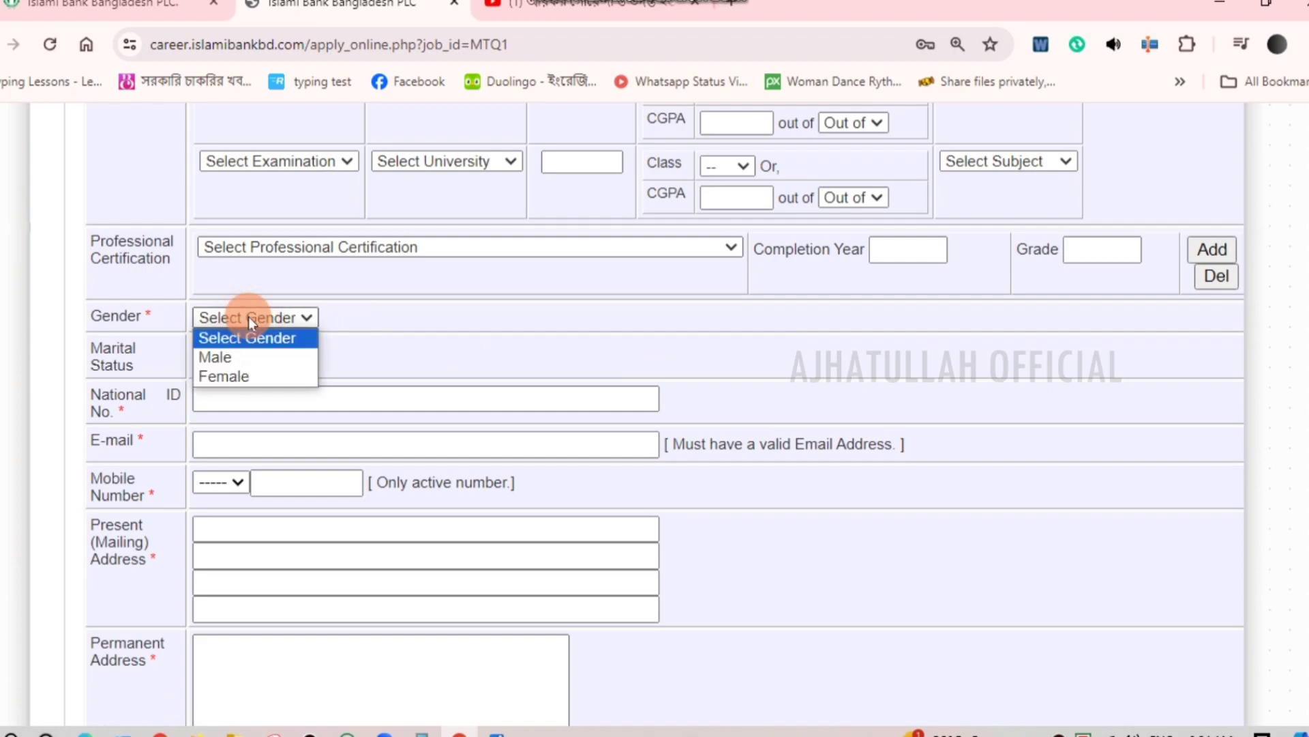
click(208, 357)
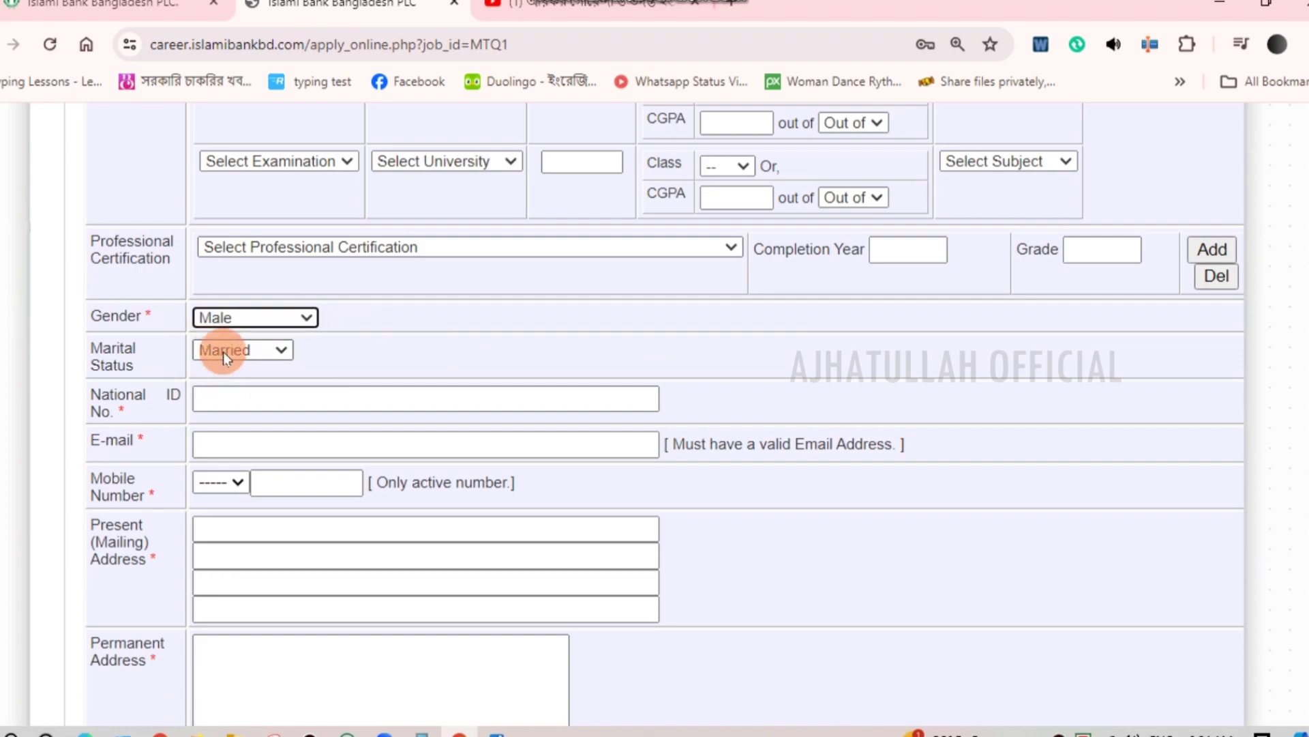
click(223, 351)
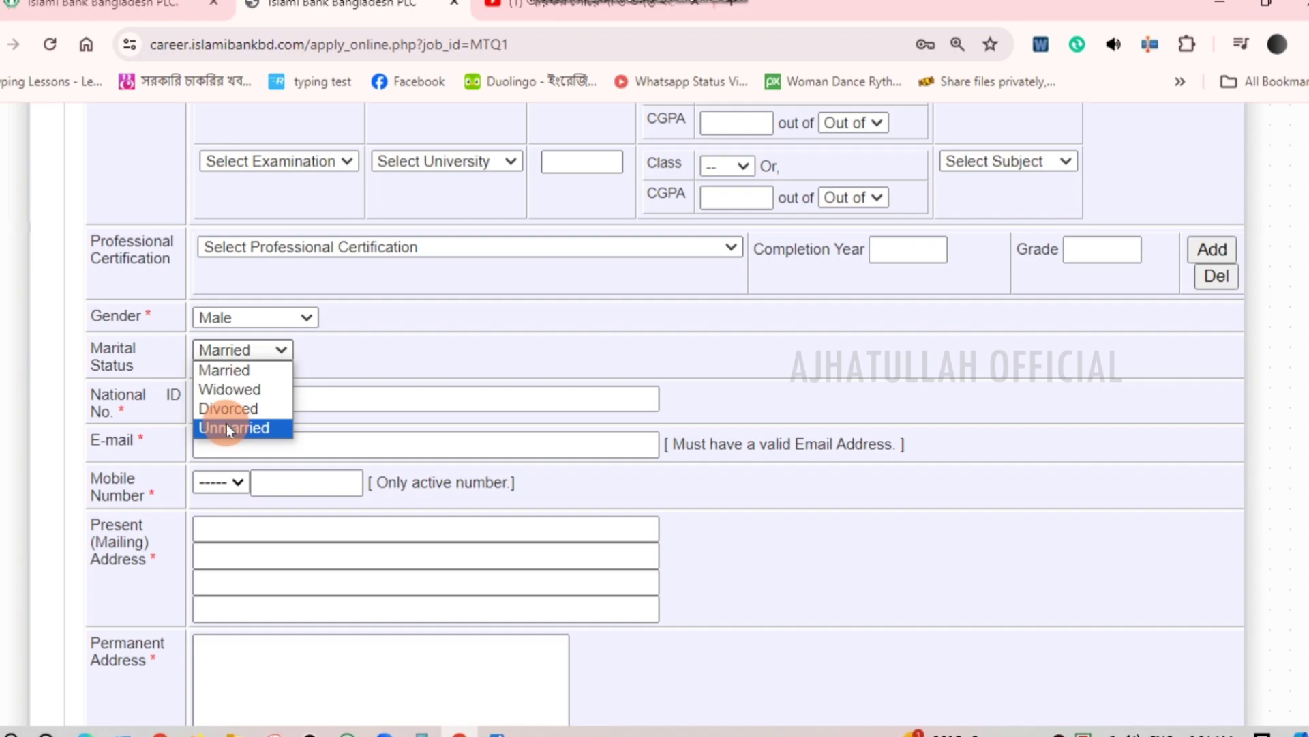
click(348, 377)
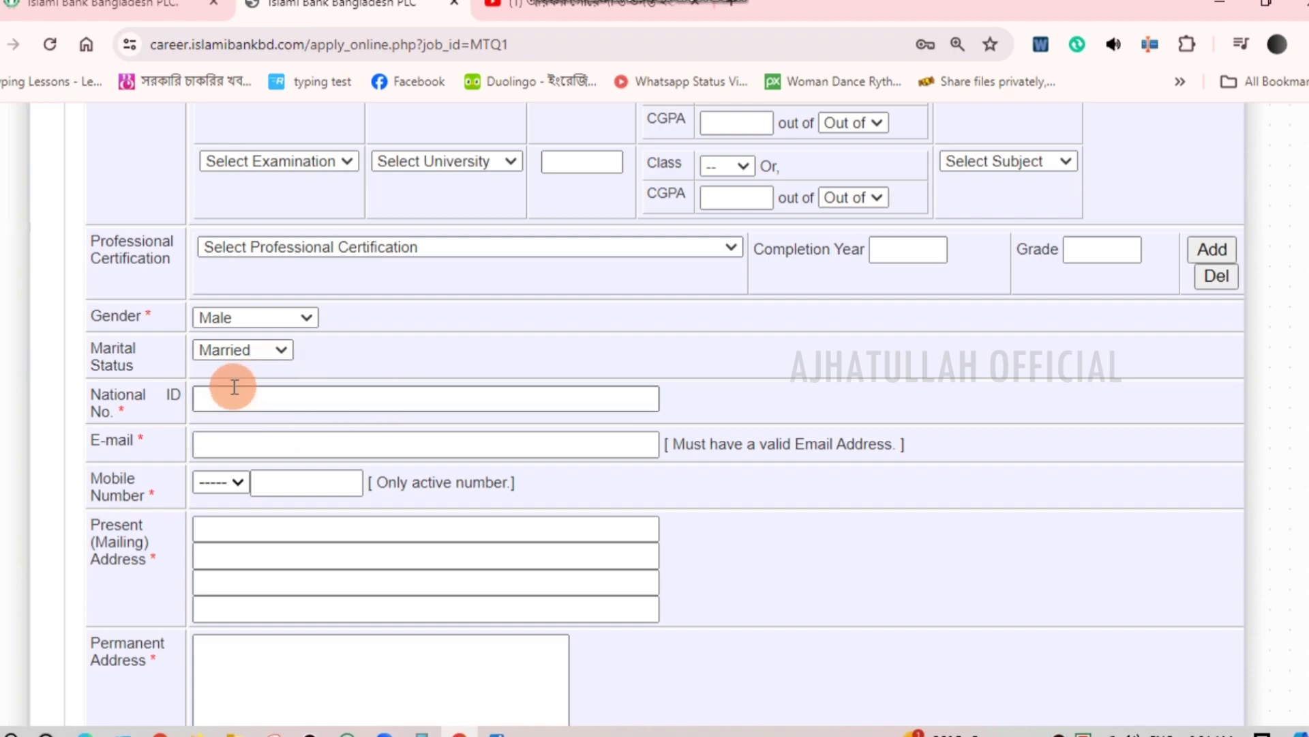
Examine the required National ID number and e-mail fields below the gender and marital status.
scroll(234, 382, down, 2)
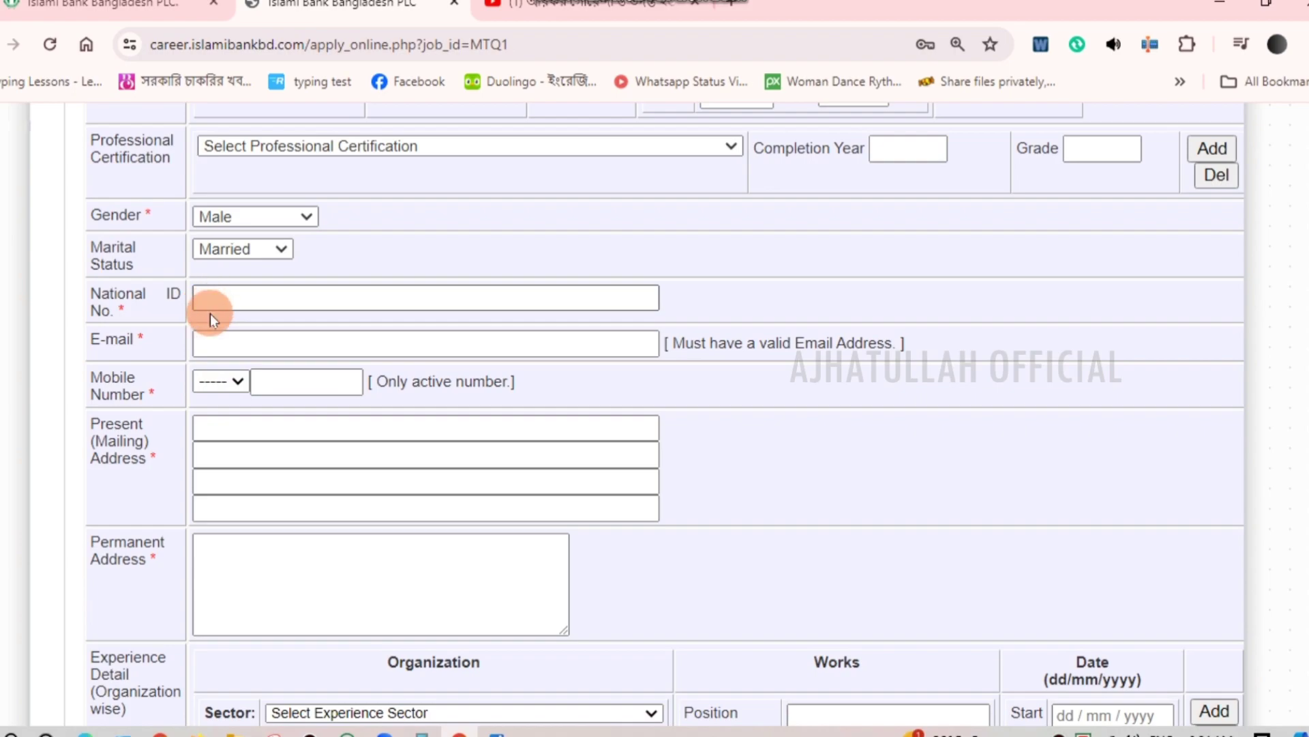
scroll(147, 322, up, 2)
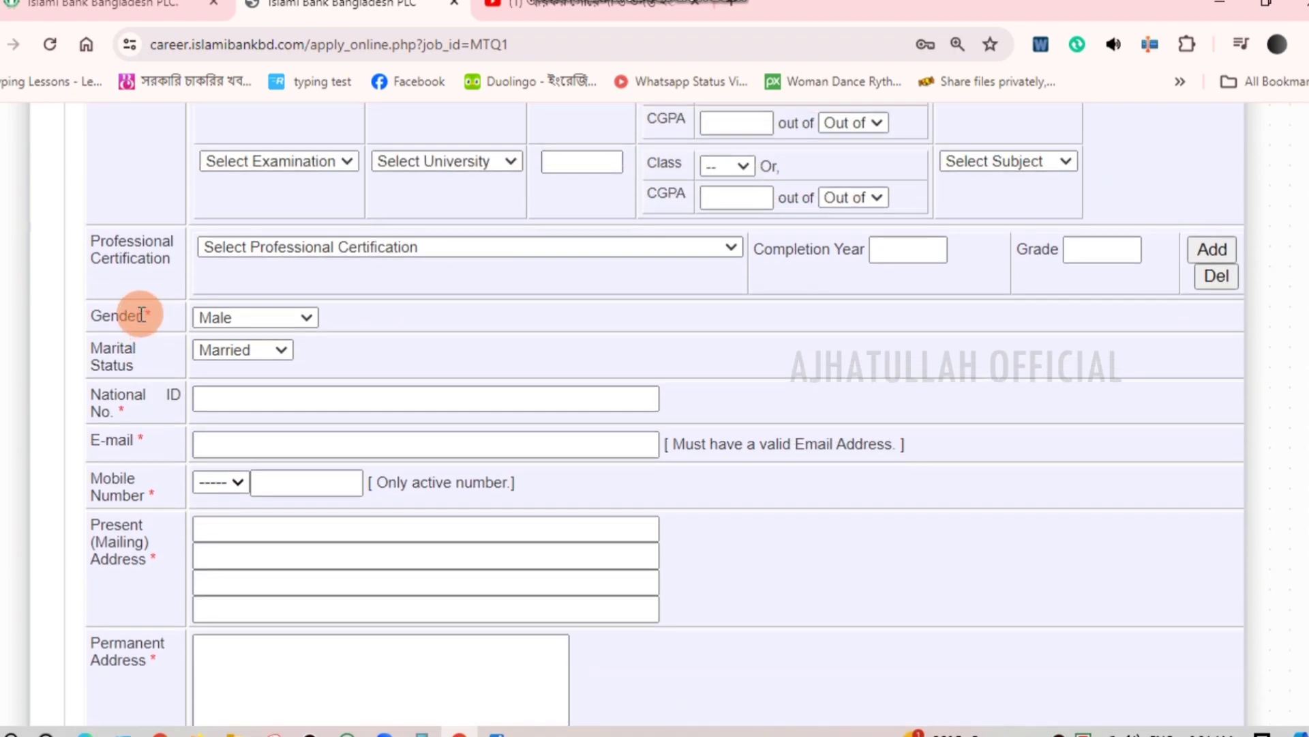
drag(137, 315, 155, 314)
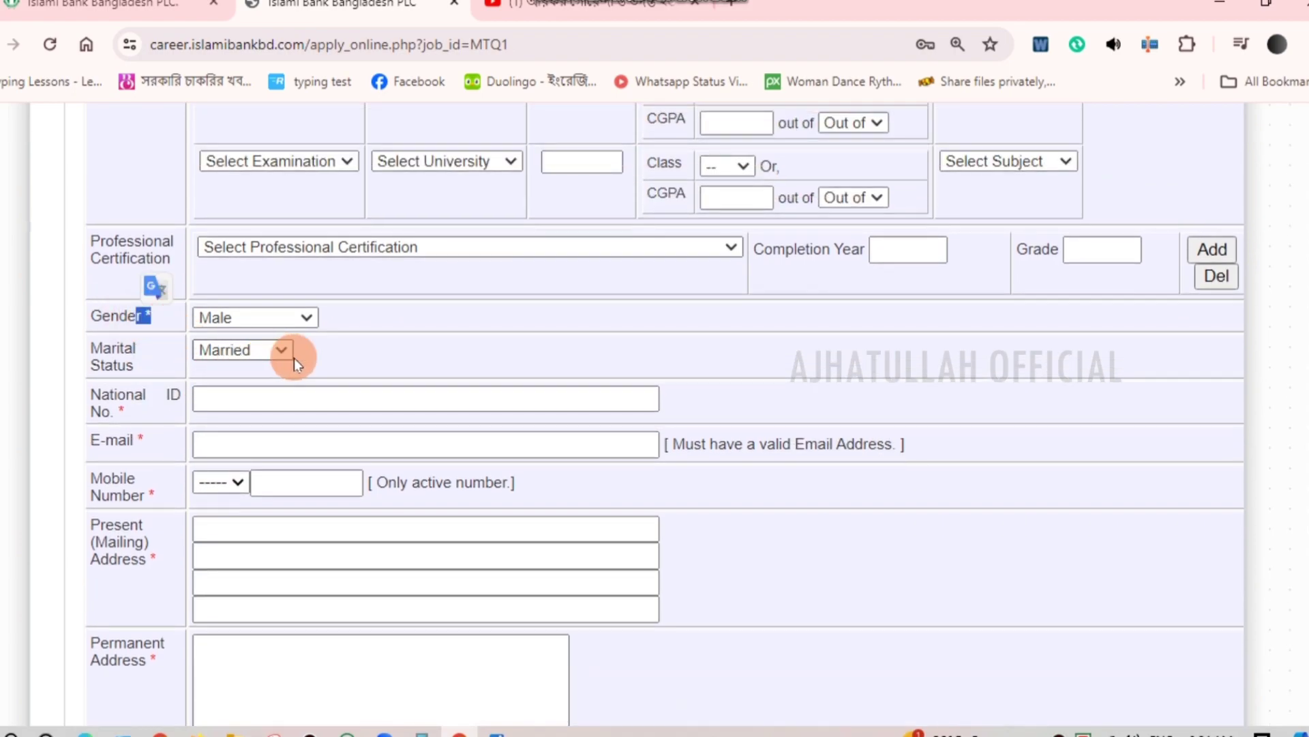
scroll(300, 357, down, 2)
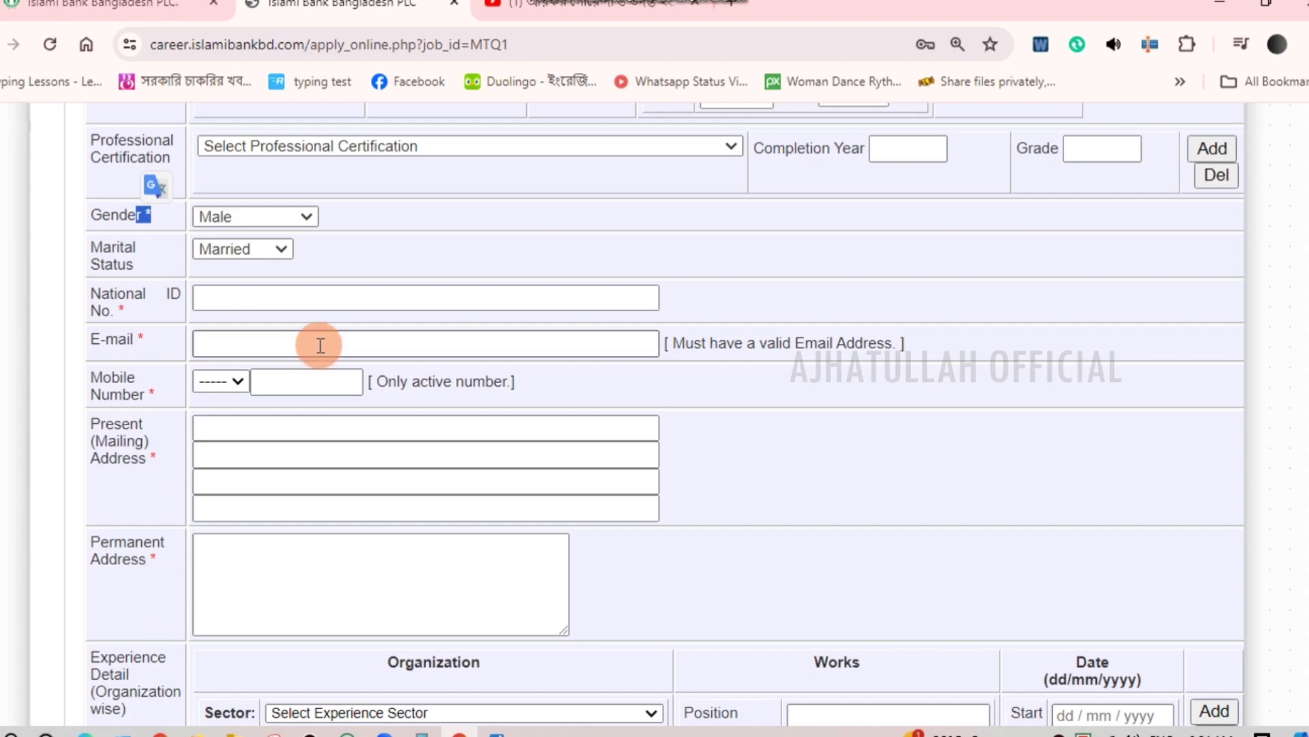
click(224, 351)
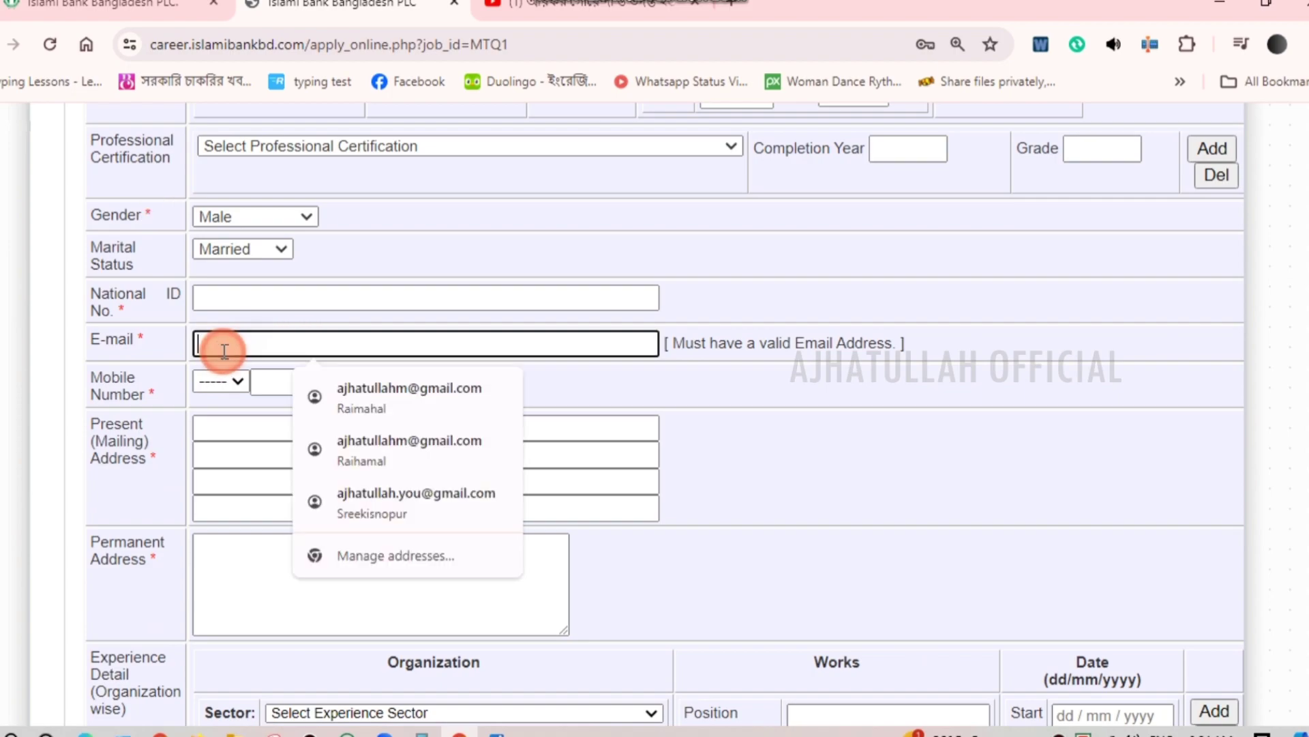
Examine the mobile number's prefix options and number field, dismissing the digit-length alerts.
click(237, 383)
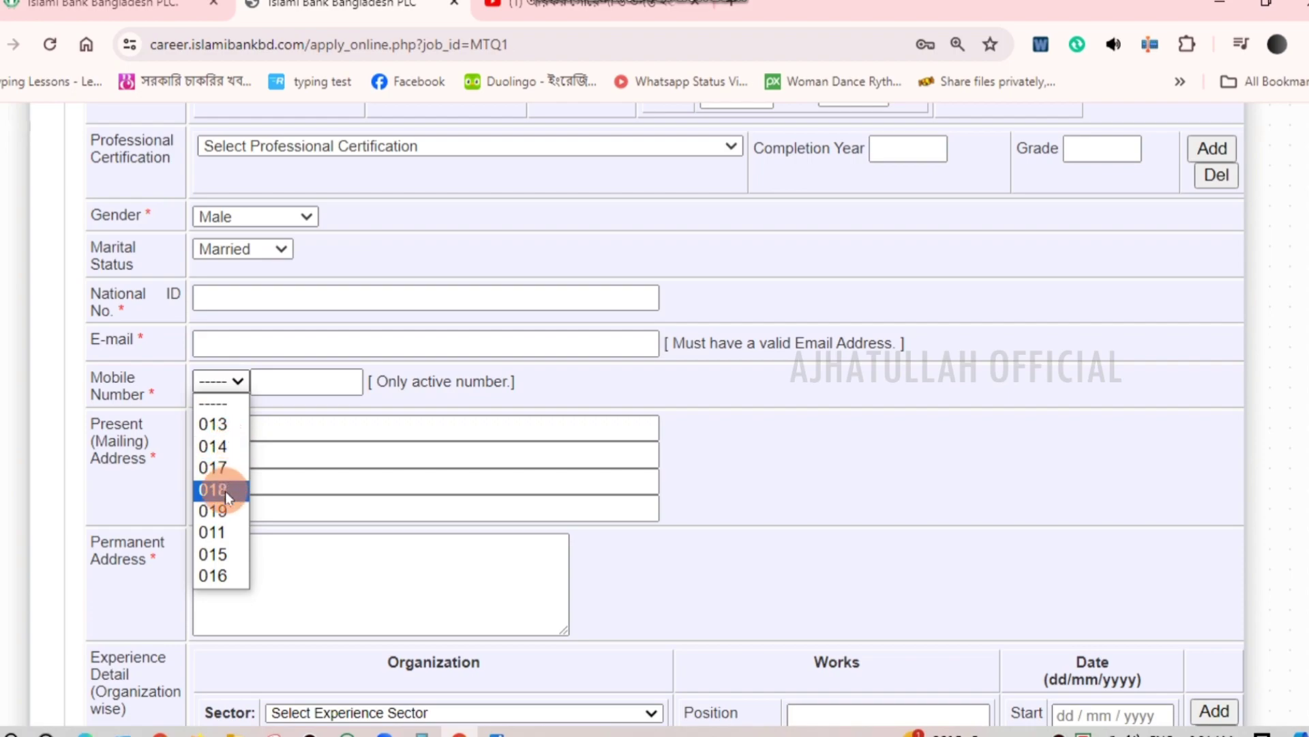
click(313, 384)
click(210, 424)
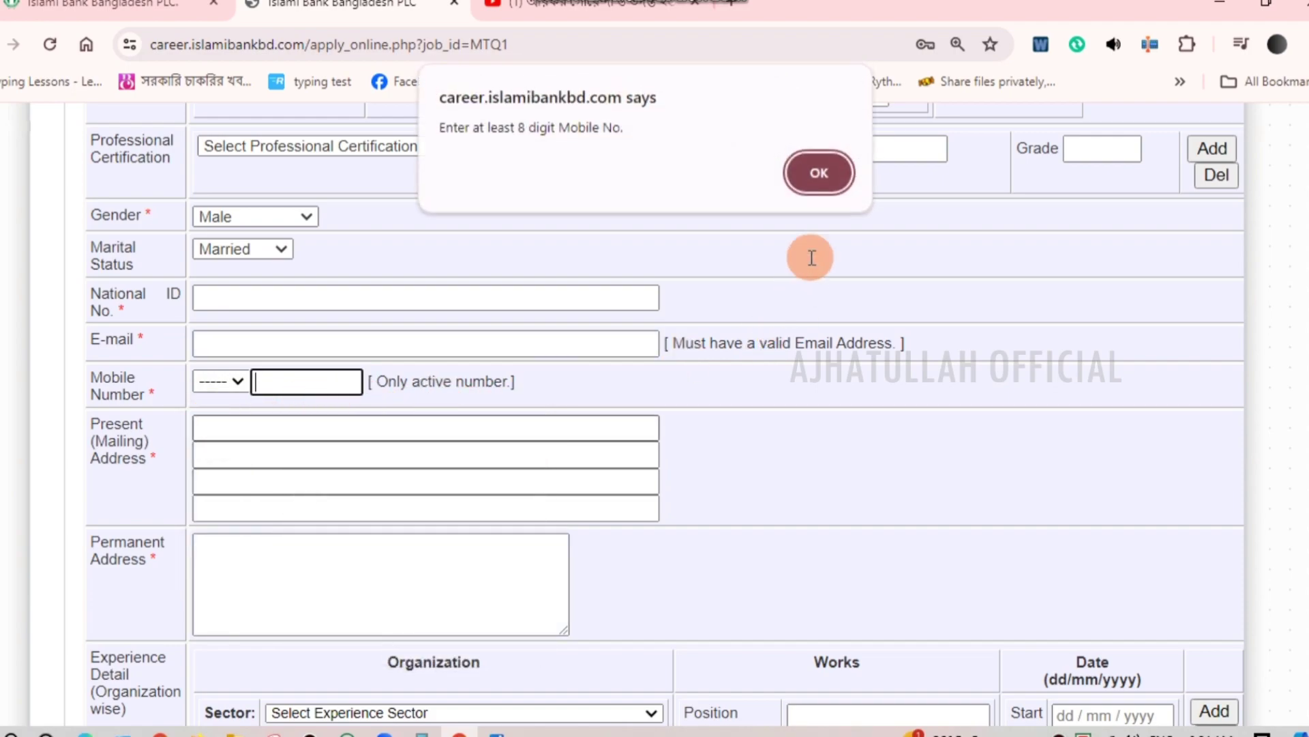
click(818, 171)
click(204, 419)
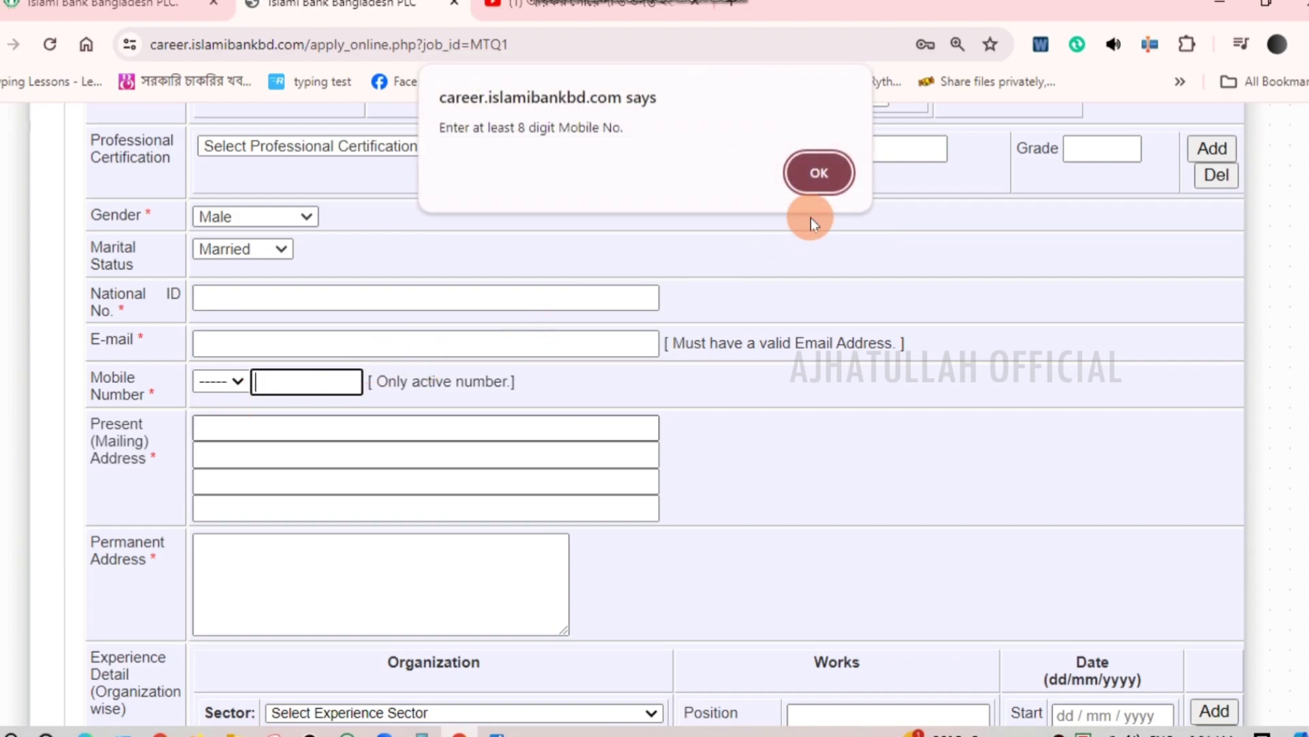
click(819, 172)
Examine the Present (Mailing) Address section and its first address line.
scroll(811, 218, down, 3)
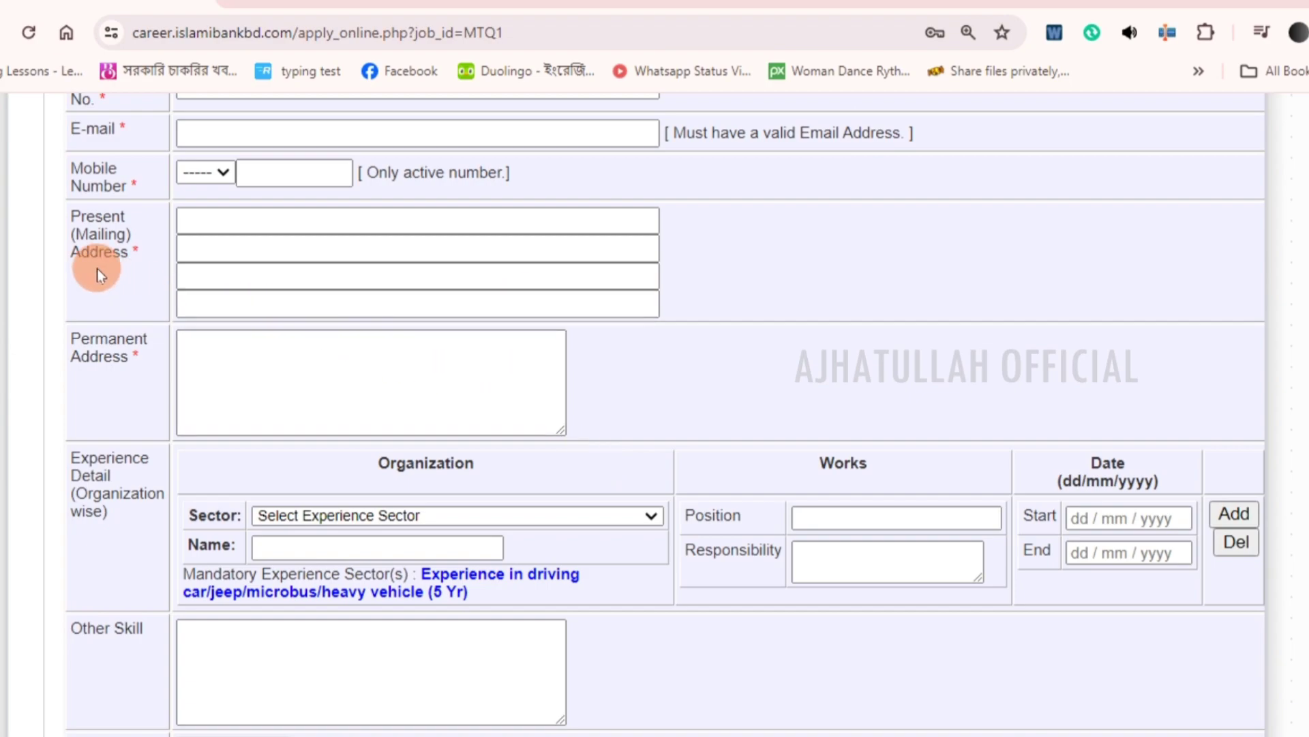
drag(70, 216, 220, 241)
click(214, 225)
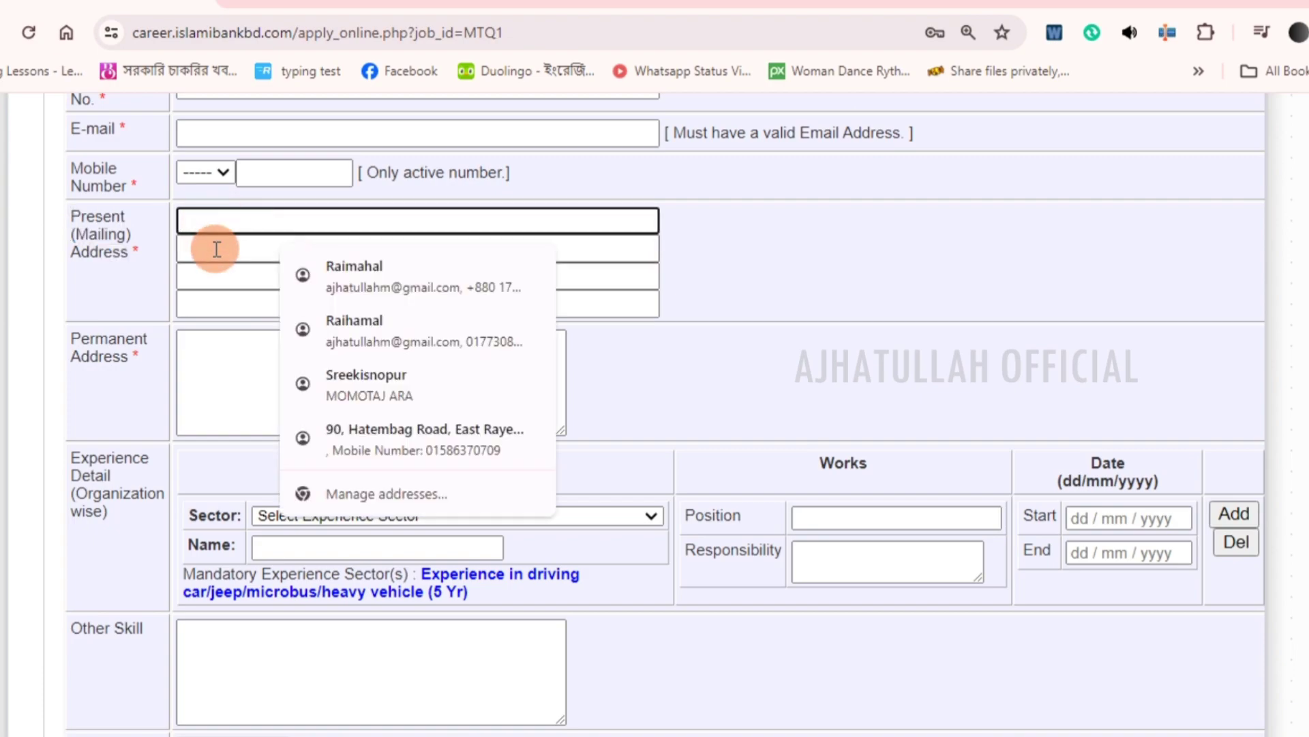
Examine the Present (Mailing) Address lines and the required Permanent Address box, leaving them empty.
click(216, 251)
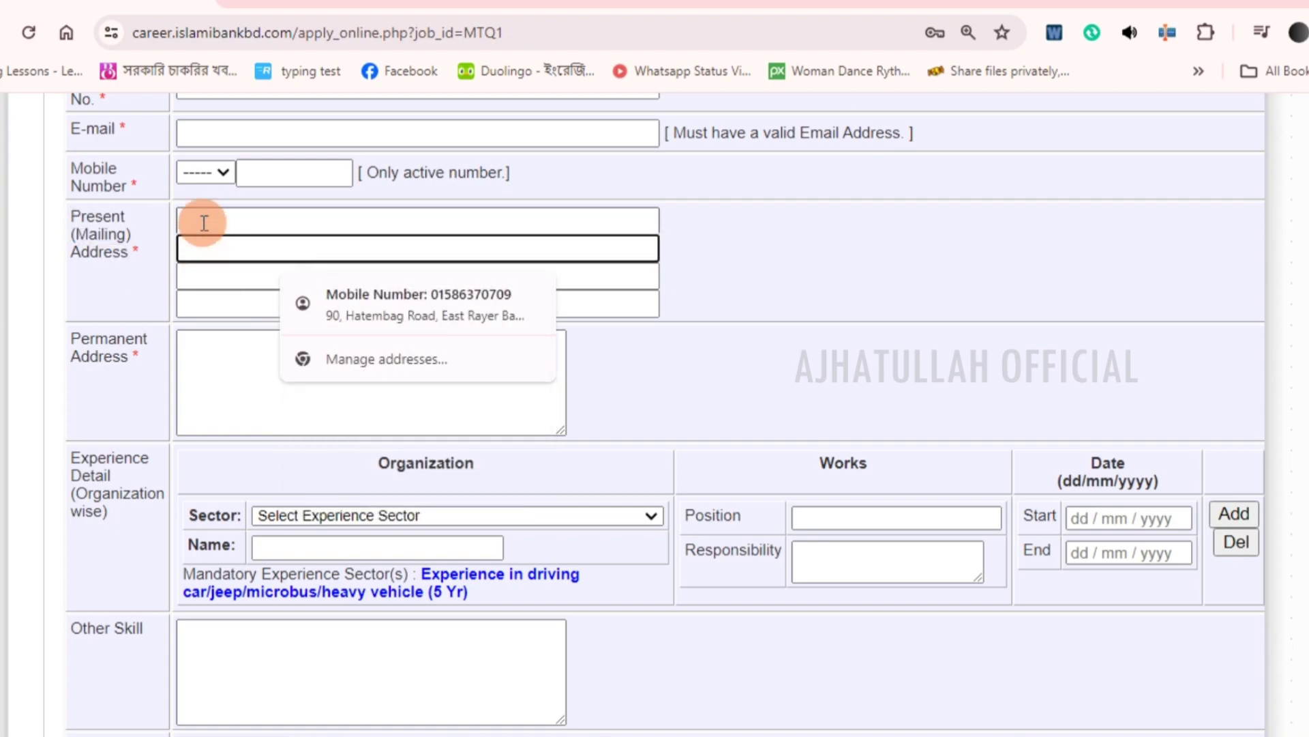
click(204, 222)
click(747, 227)
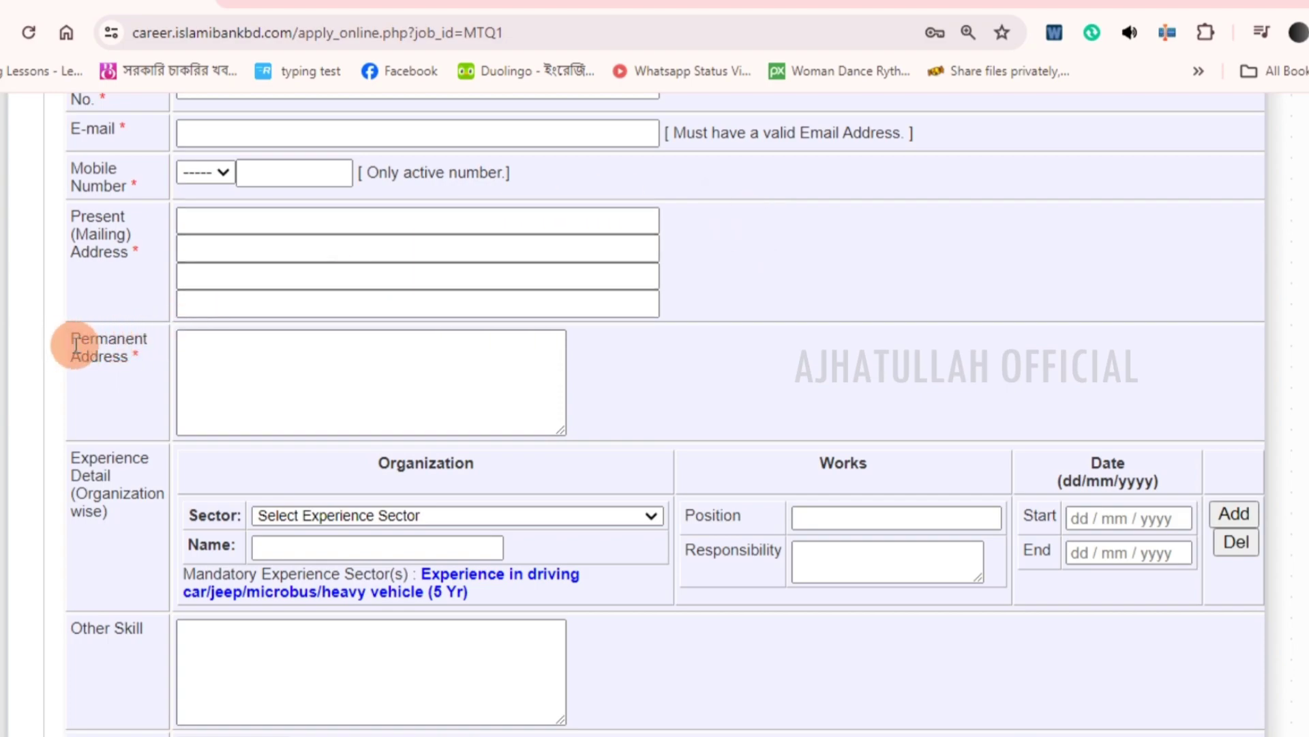
click(222, 368)
click(665, 399)
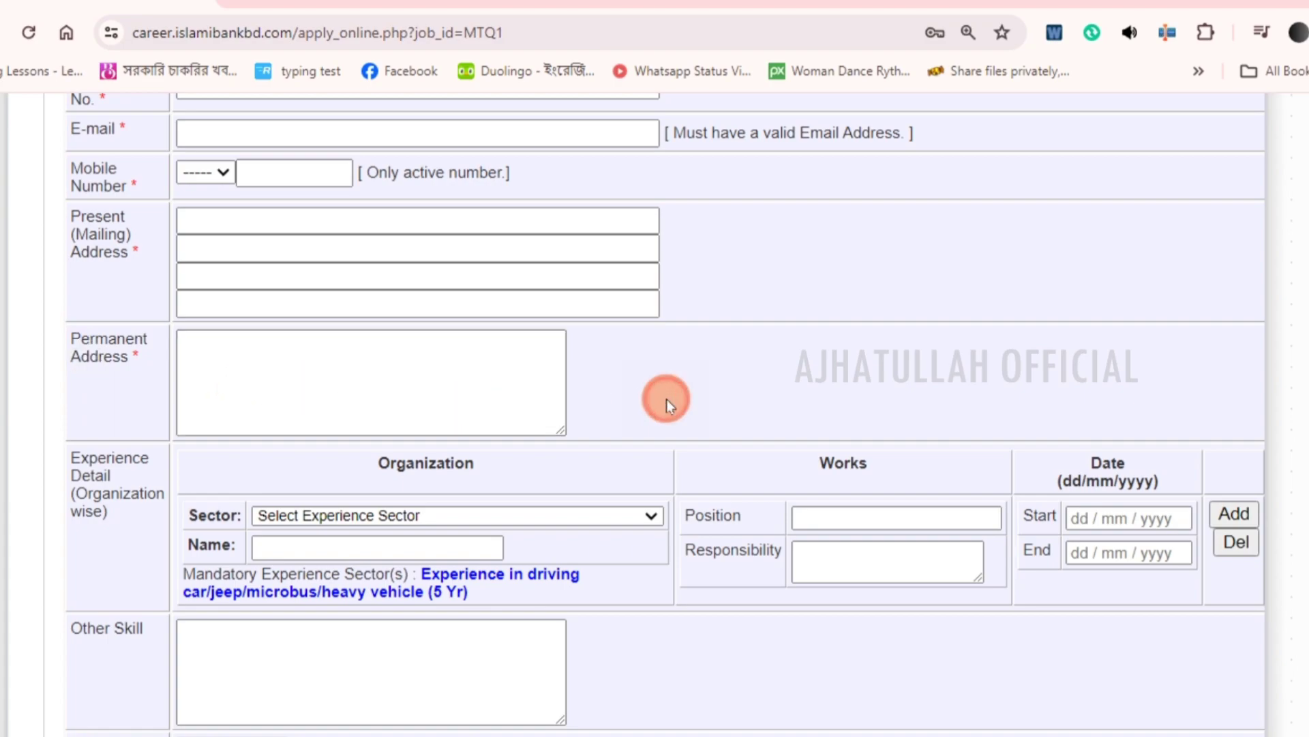
Switch to the driver job circular image and read its qualification, experience and other conditions.
scroll(351, 419, down, 2)
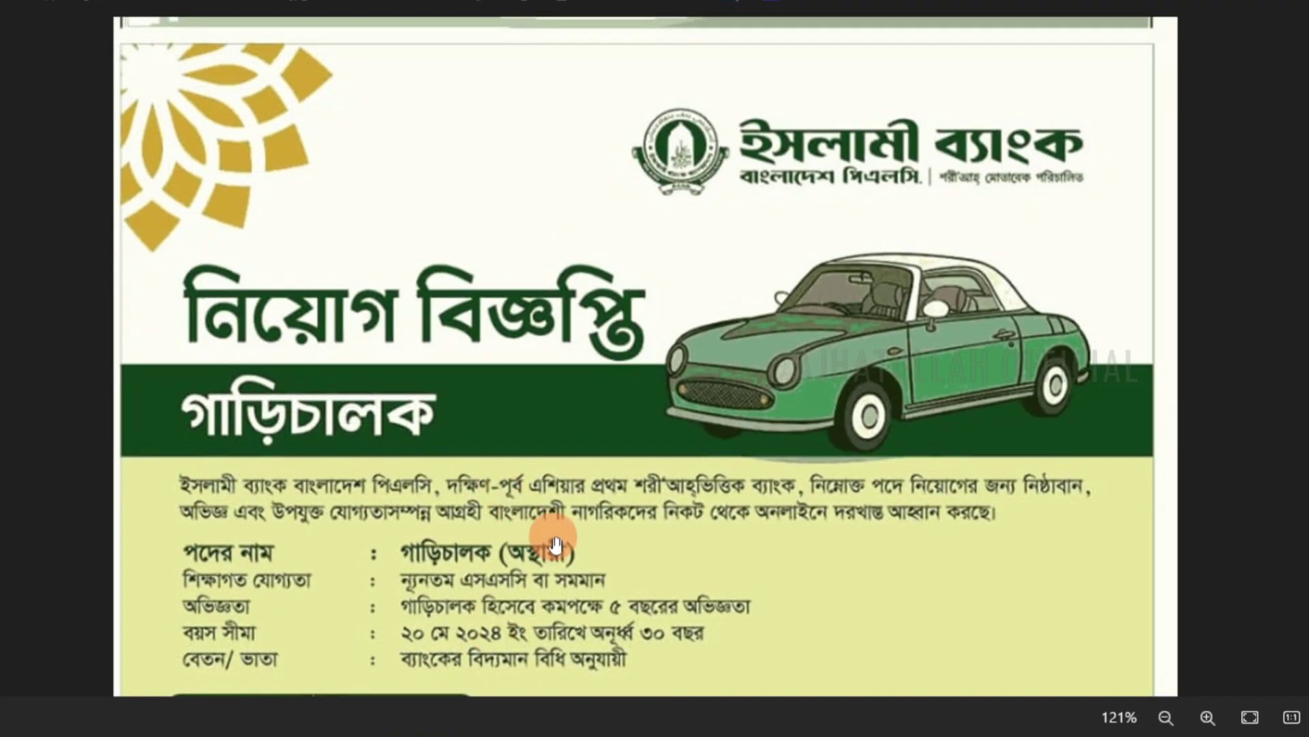
scroll(648, 452, down, 3)
scroll(648, 452, down, 3)
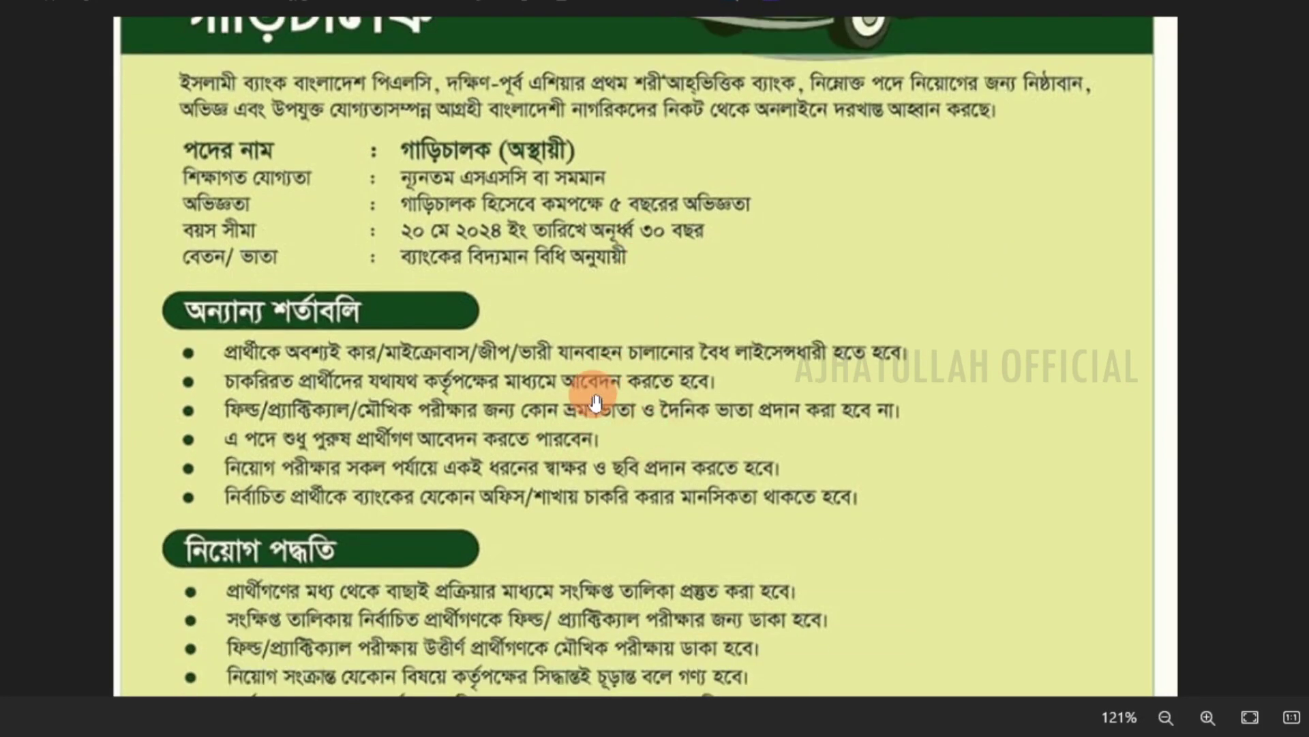
scroll(566, 116, up, 1)
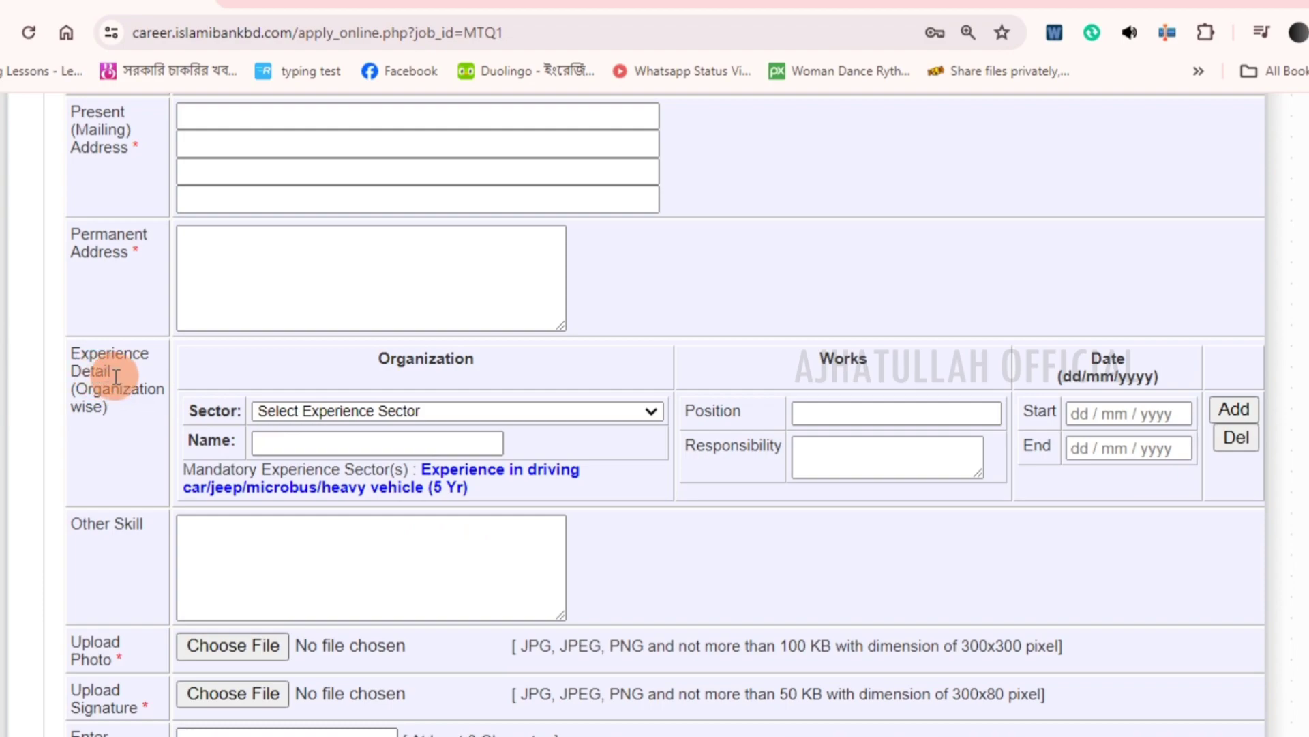
Review the experience sector options and the organization name and position fields under Experience Detail on the application form.
click(305, 413)
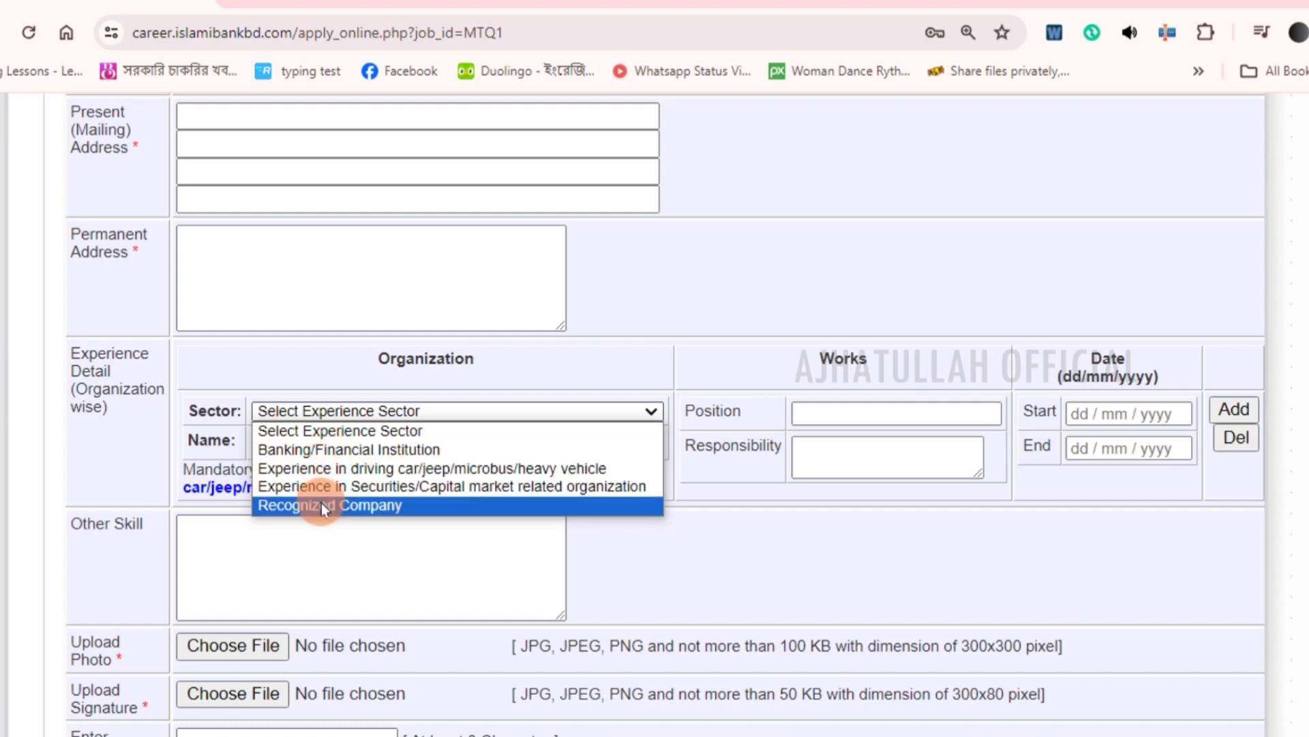
click(544, 410)
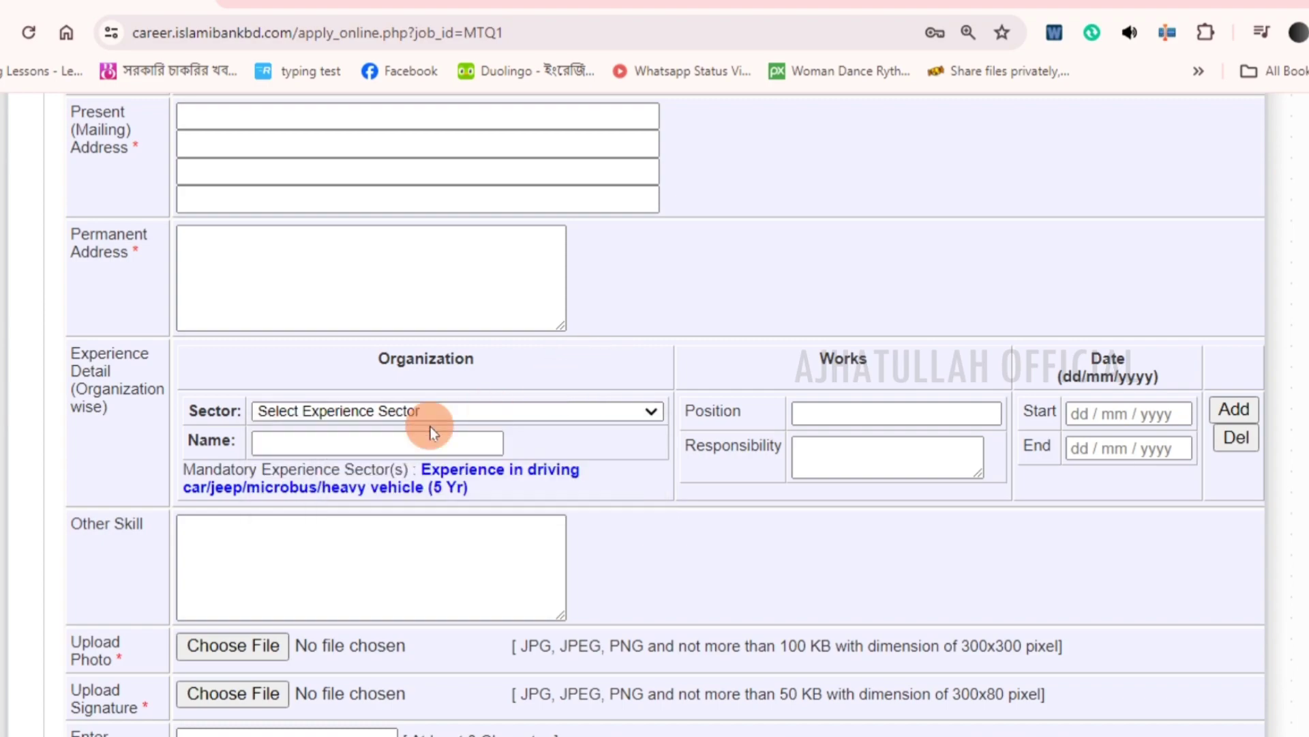
click(341, 447)
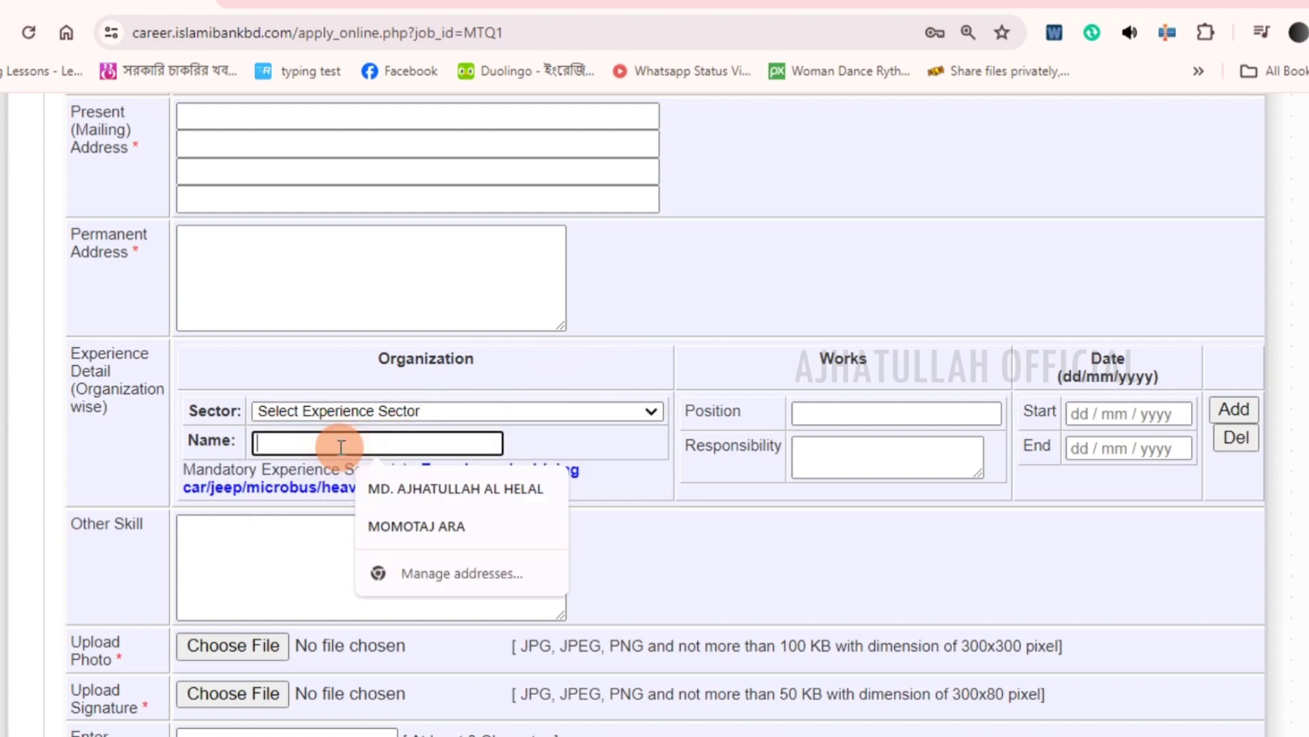
click(882, 413)
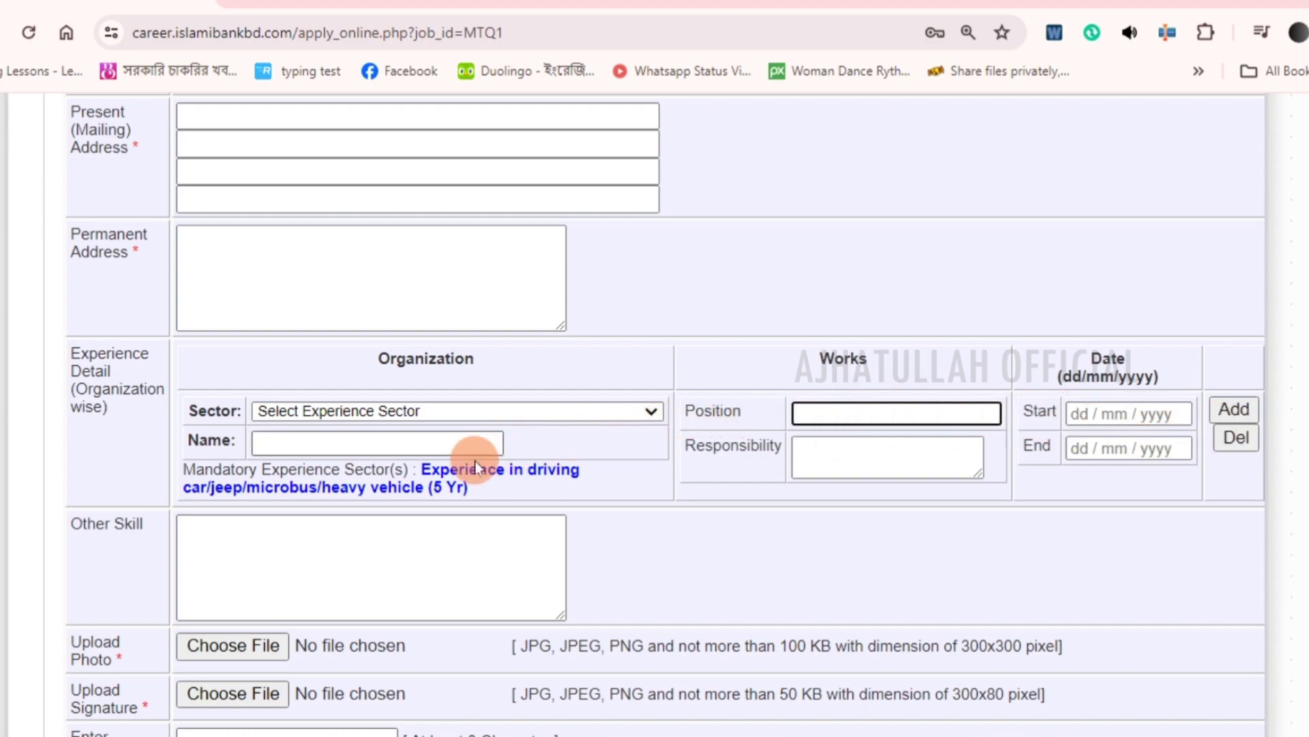
Add a second organization entry row to Experience Detail.
click(1231, 411)
scroll(540, 502, down, 2)
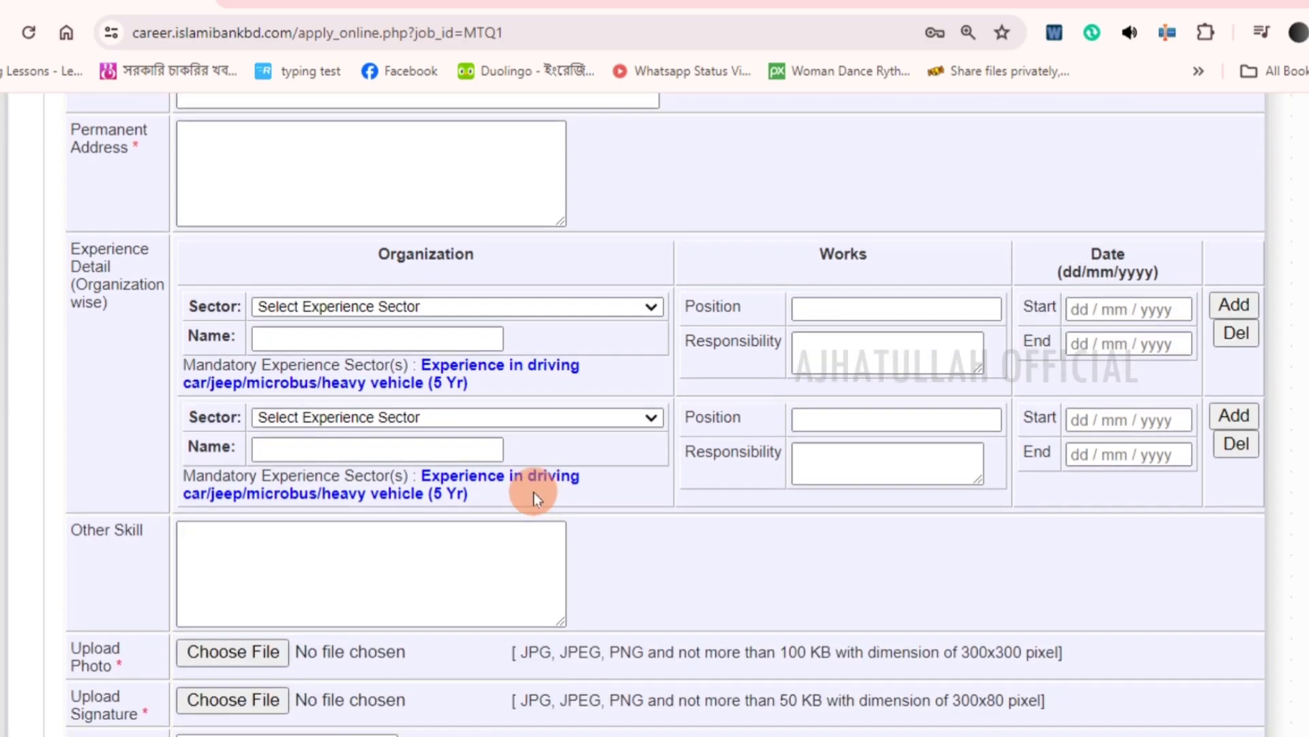
scroll(477, 395, down, 4)
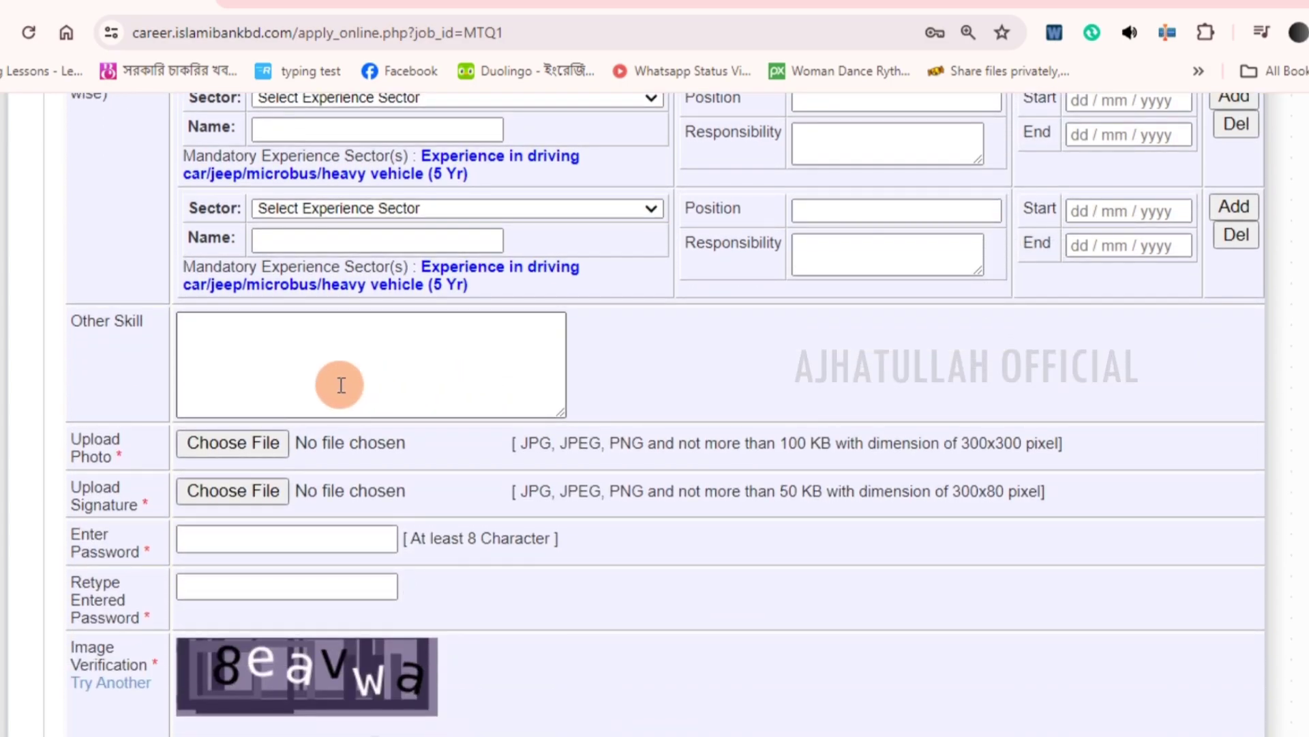
scroll(342, 382, up, 2)
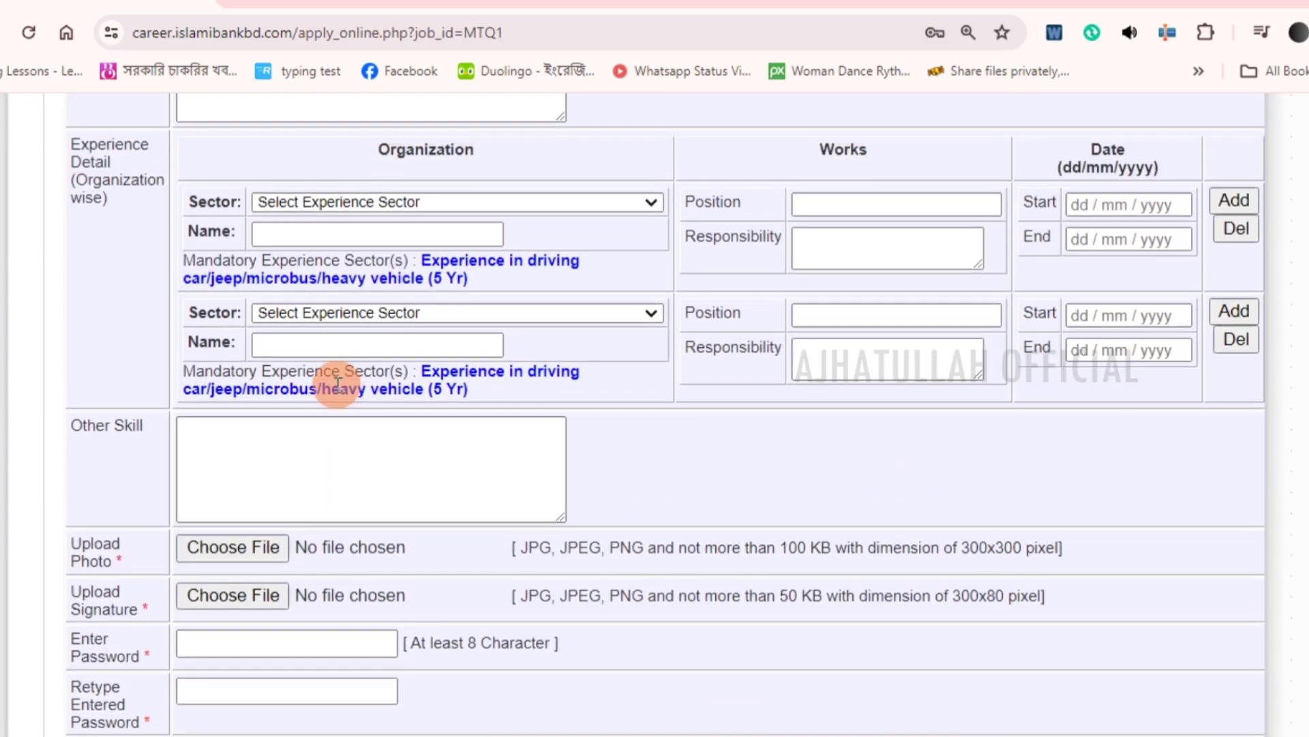
Examine the Other Skill box and slightly widen the first experience row's Responsibility box.
click(201, 438)
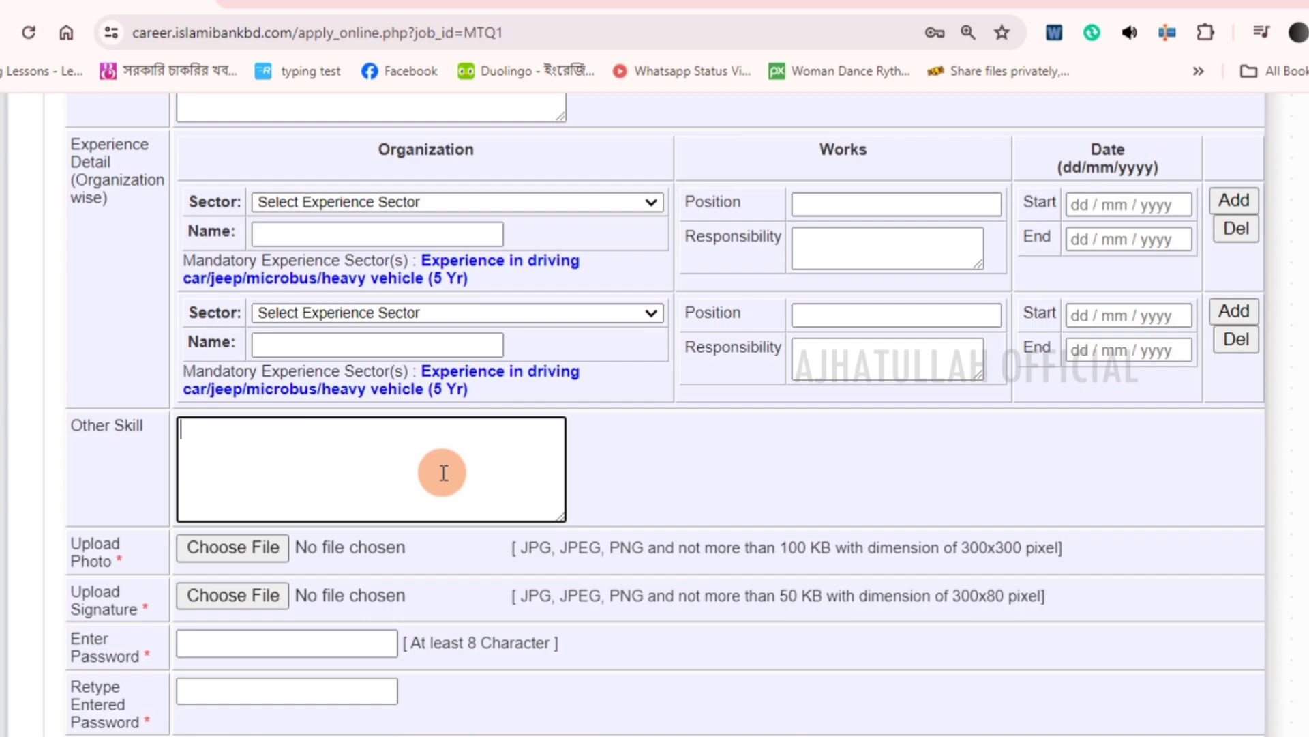
click(825, 252)
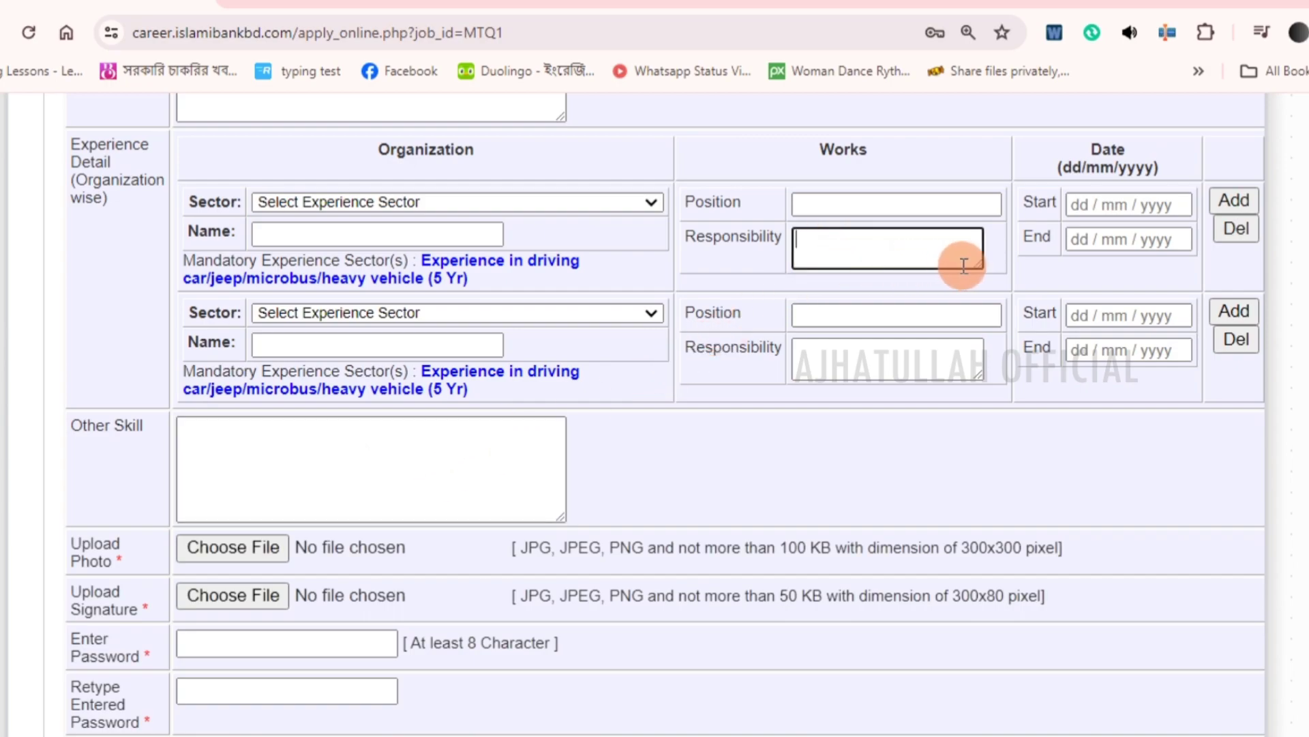
mouse_move(982, 260)
mouse_down()
mouse_move(1148, 328)
mouse_move(989, 258)
mouse_up()
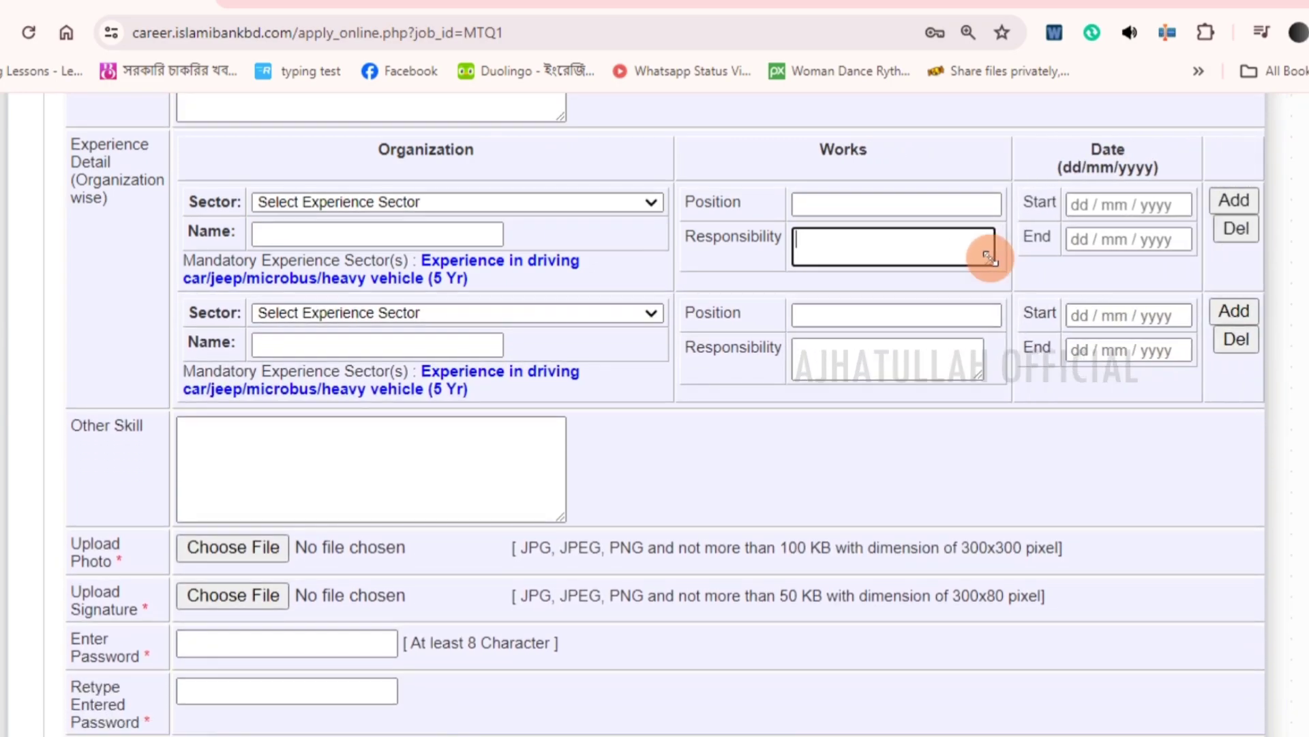
Examine the file format, size and dimension requirements for the photo upload, highlighting the 300x300 pixel dimension.
scroll(555, 272, down, 2)
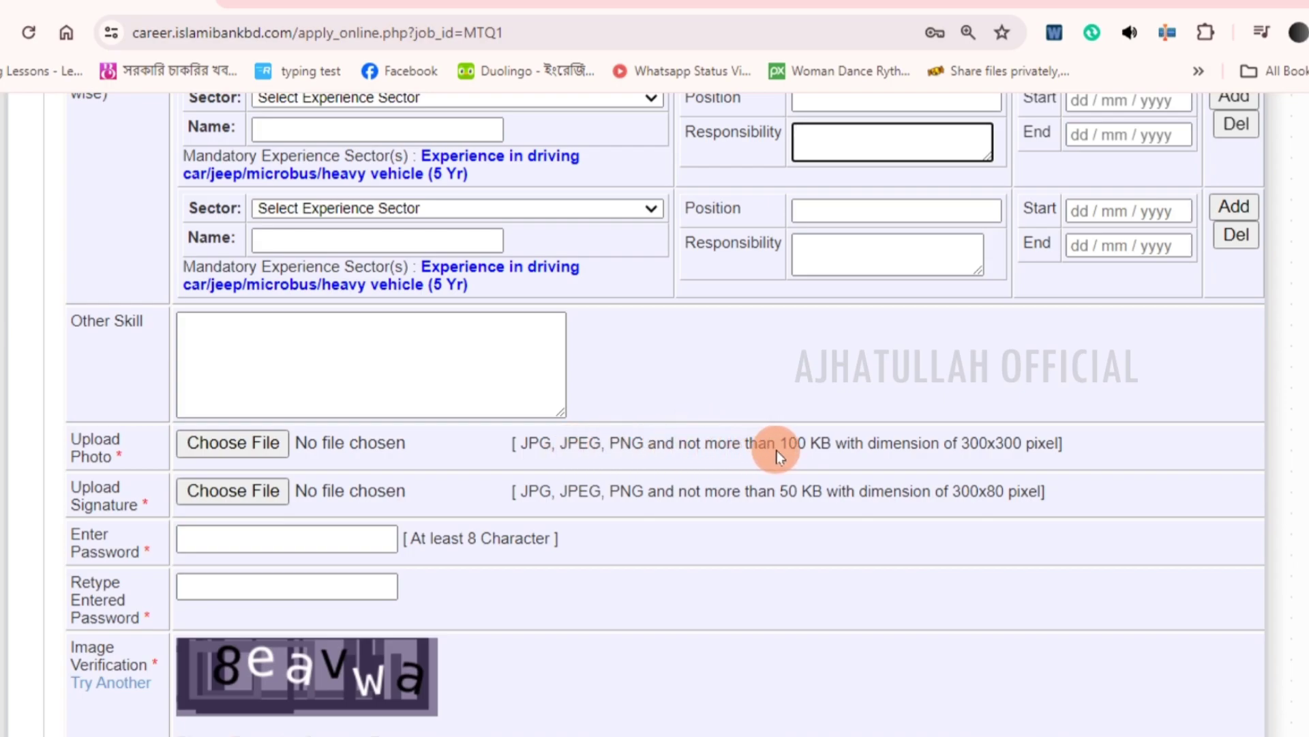
click(963, 441)
double_click(963, 442)
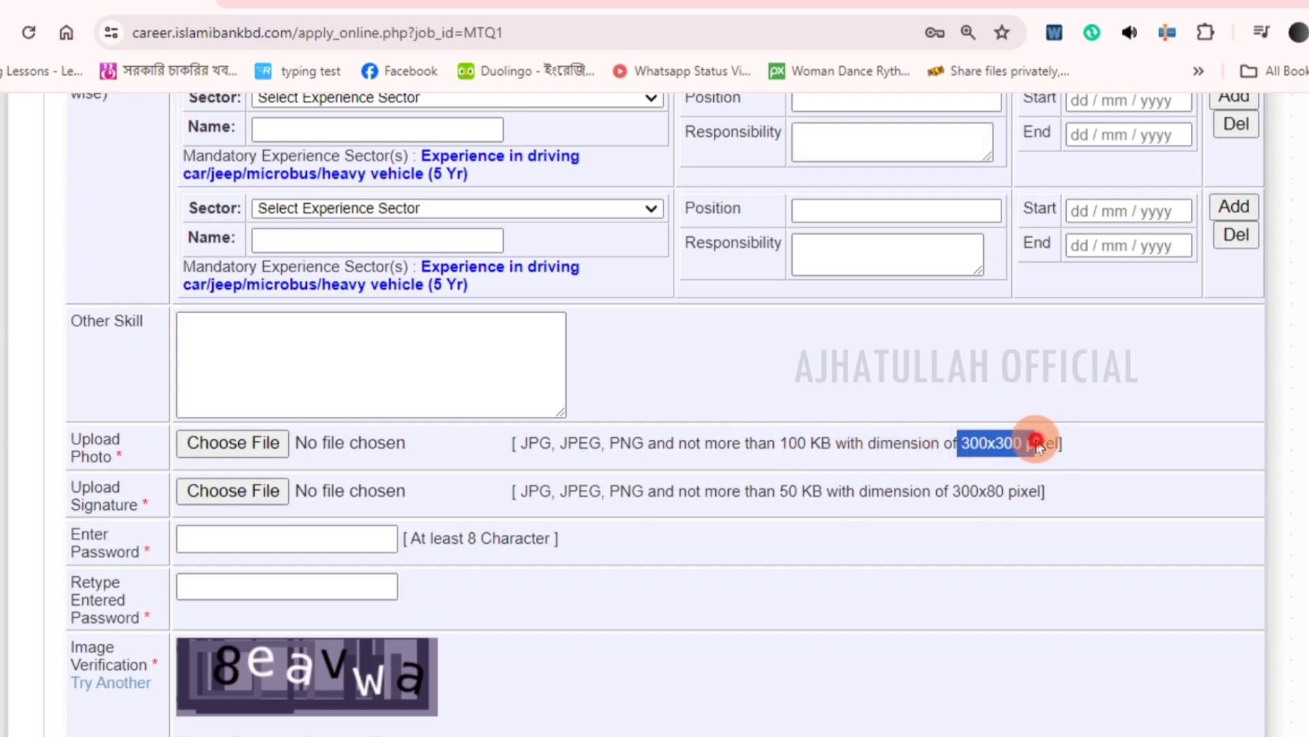
click(920, 431)
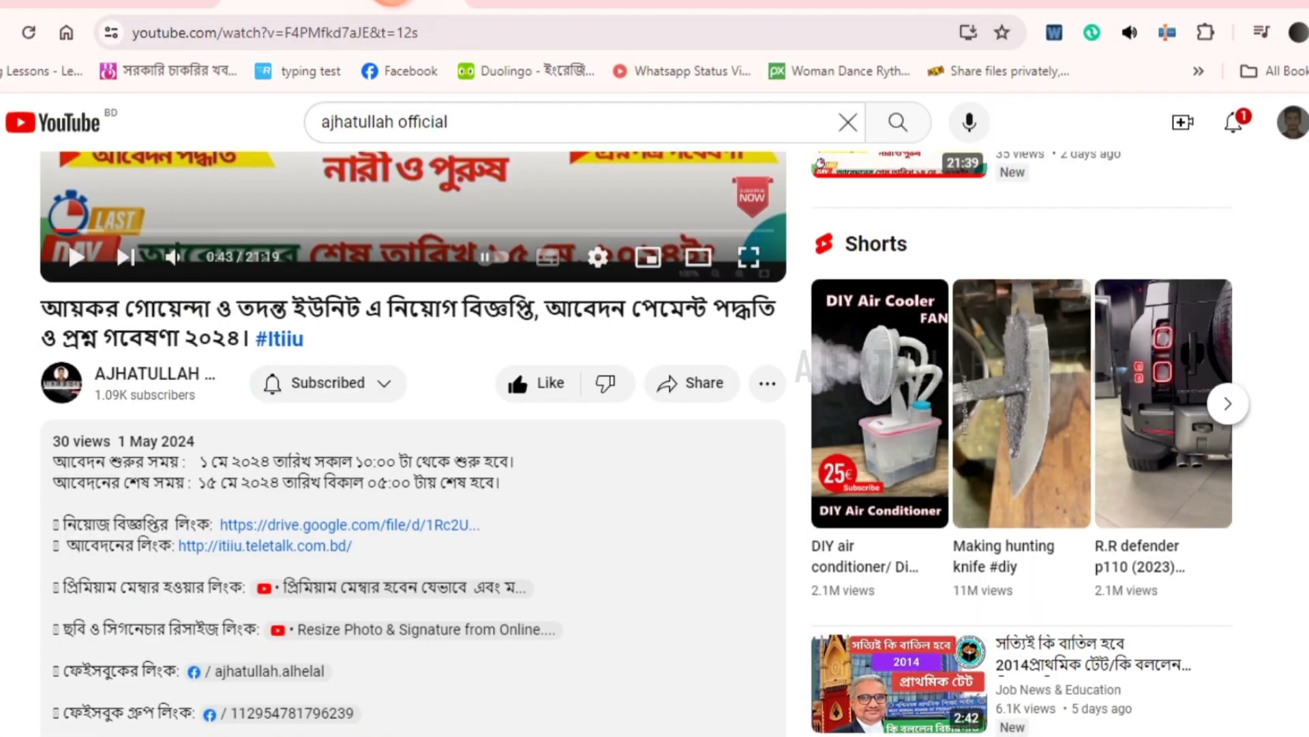
On YouTube, find the photo and signature resize link in the video's description, open the linked video and close it.
scroll(219, 432, down, 3)
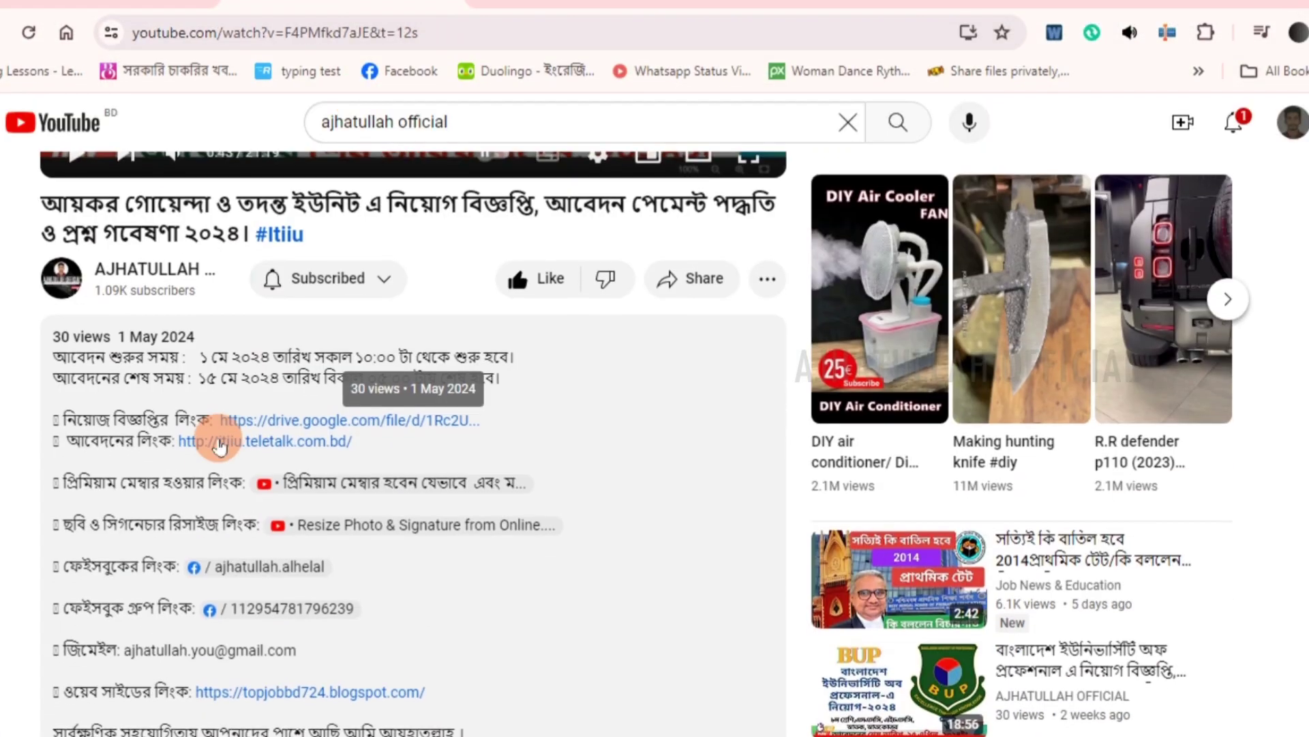
drag(70, 415, 235, 418)
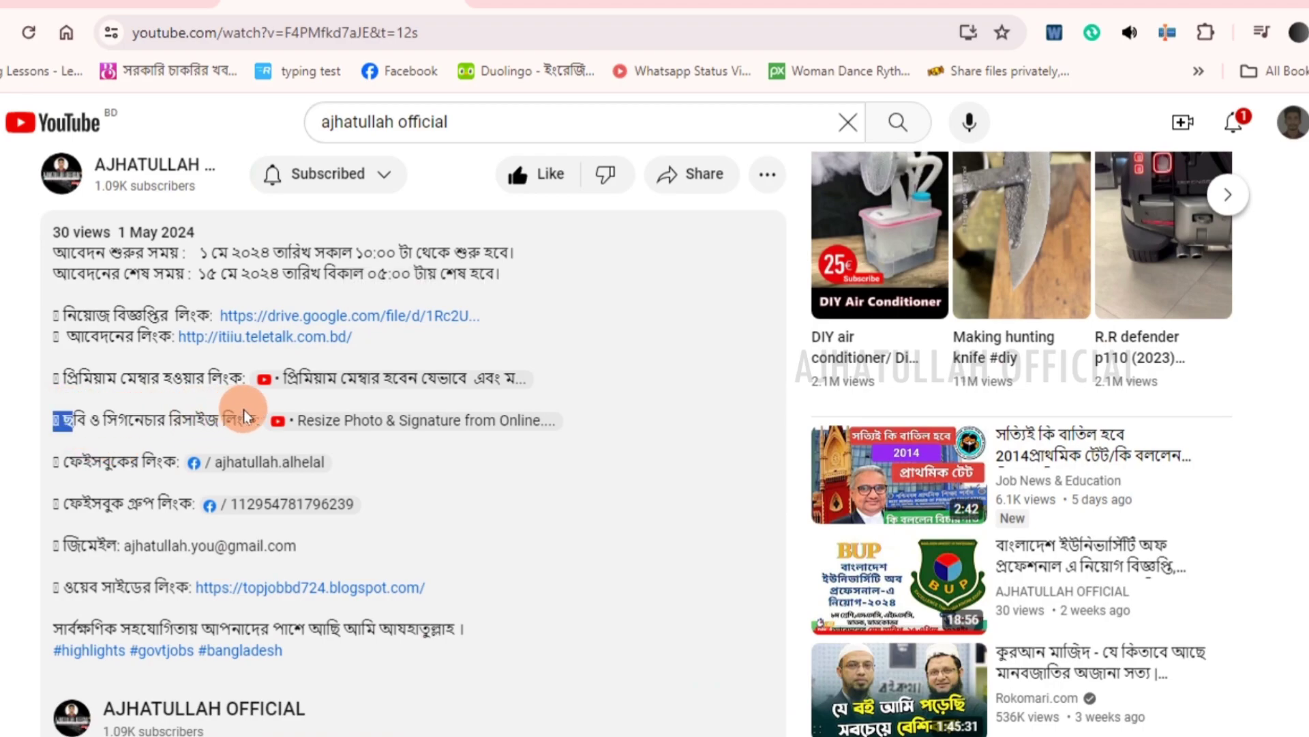
click(376, 421)
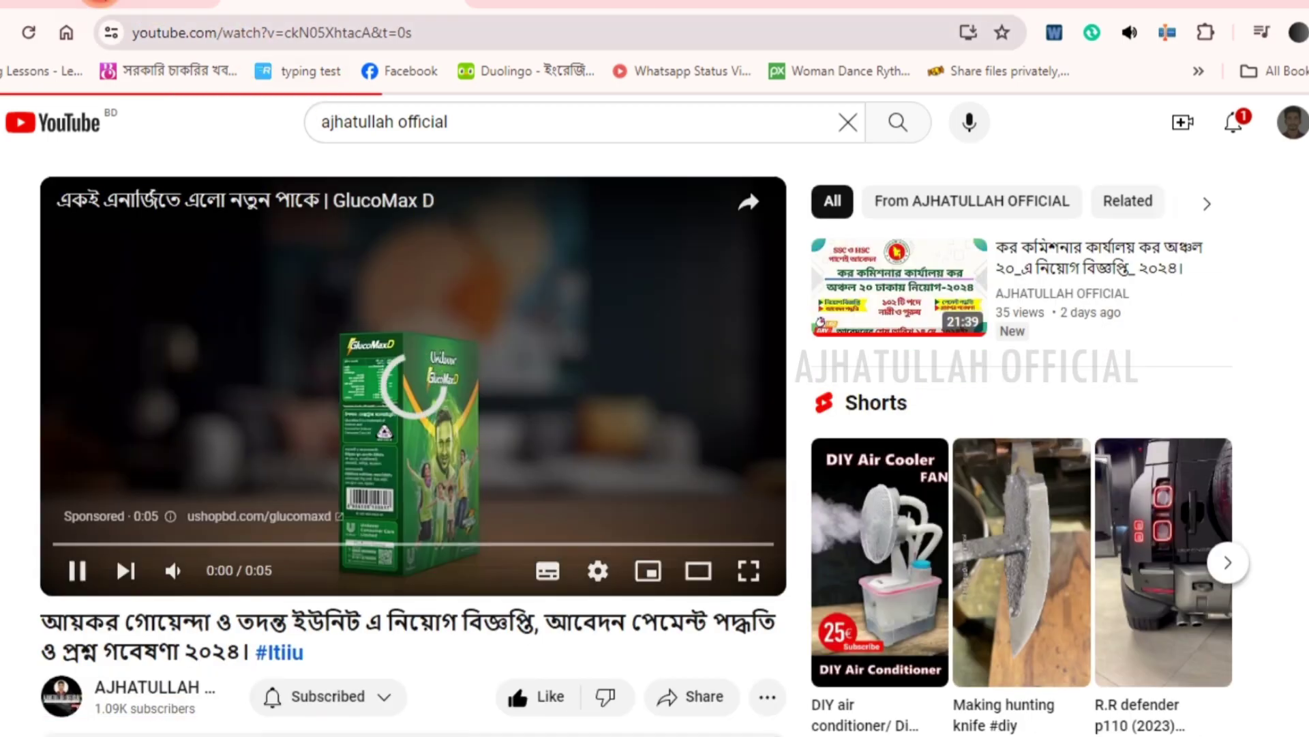
key(ctrl+w)
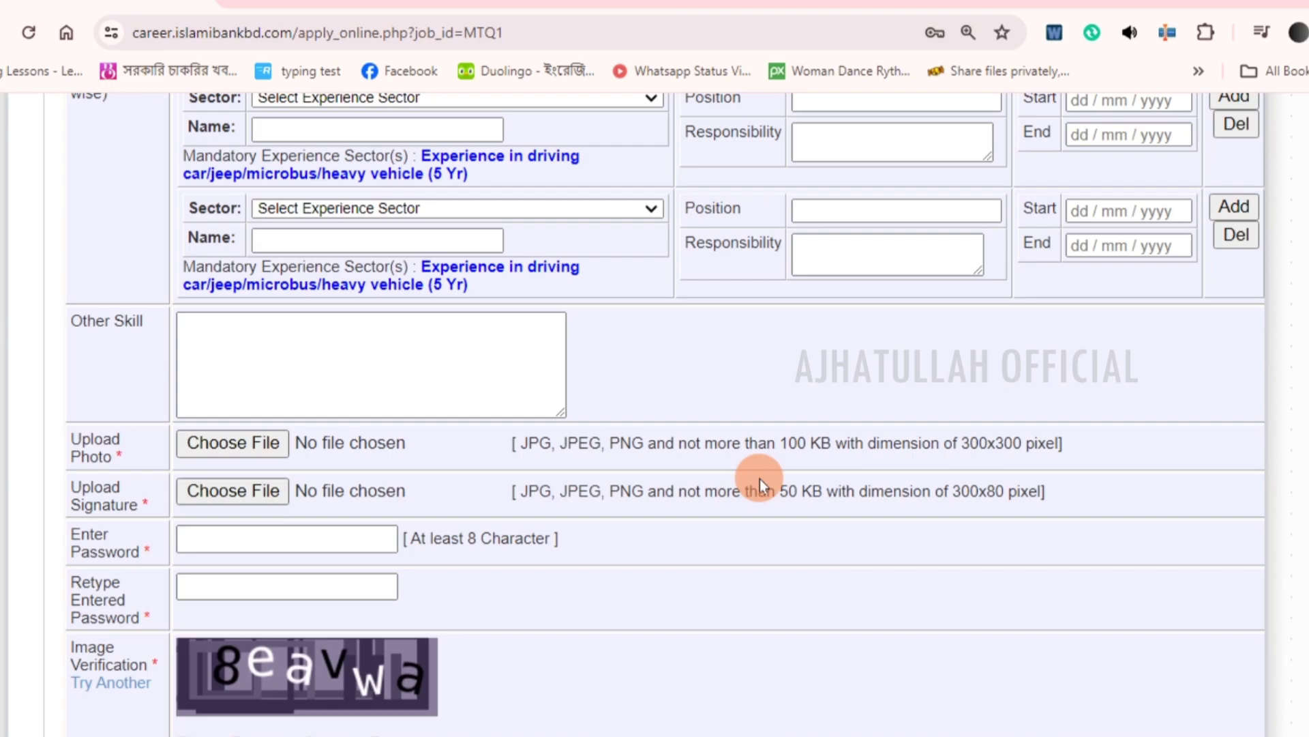
Open and dismiss the photo file chooser, and examine the Enter Password and Retype Entered Password fields.
click(382, 452)
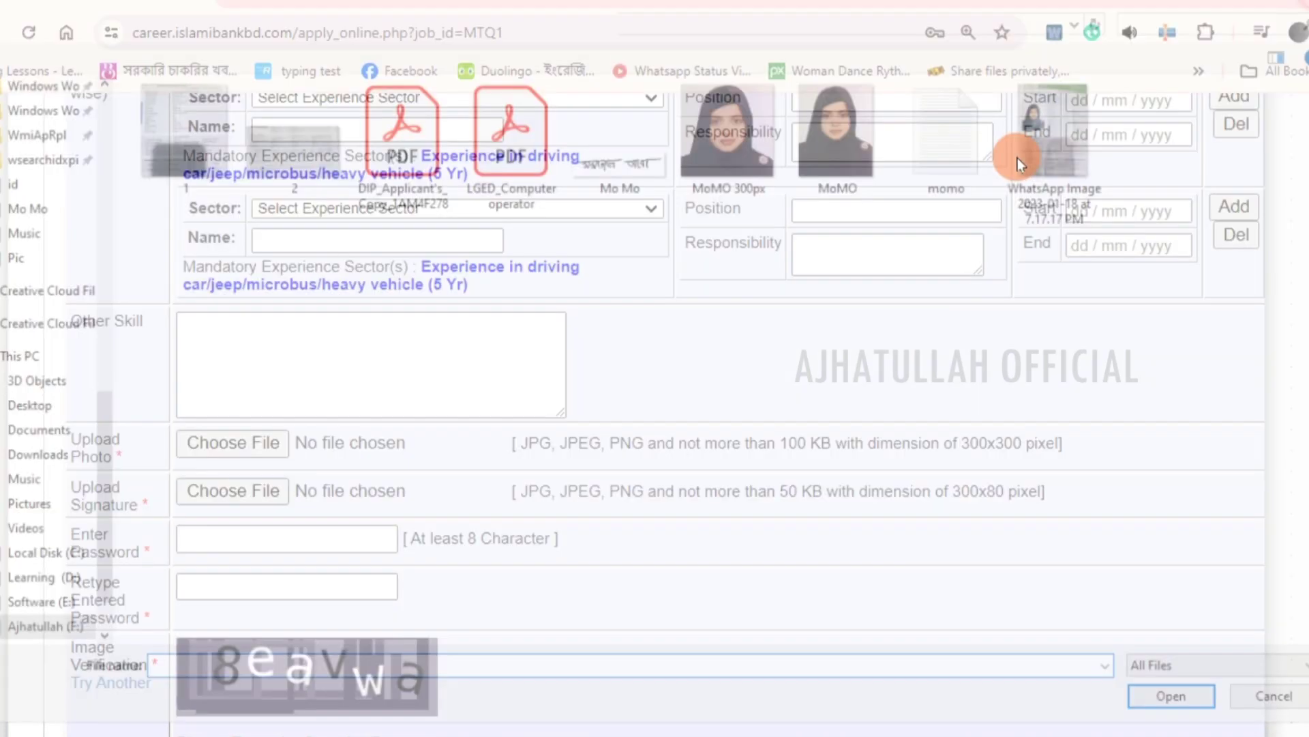
scroll(229, 488, down, 1)
scroll(228, 489, down, 2)
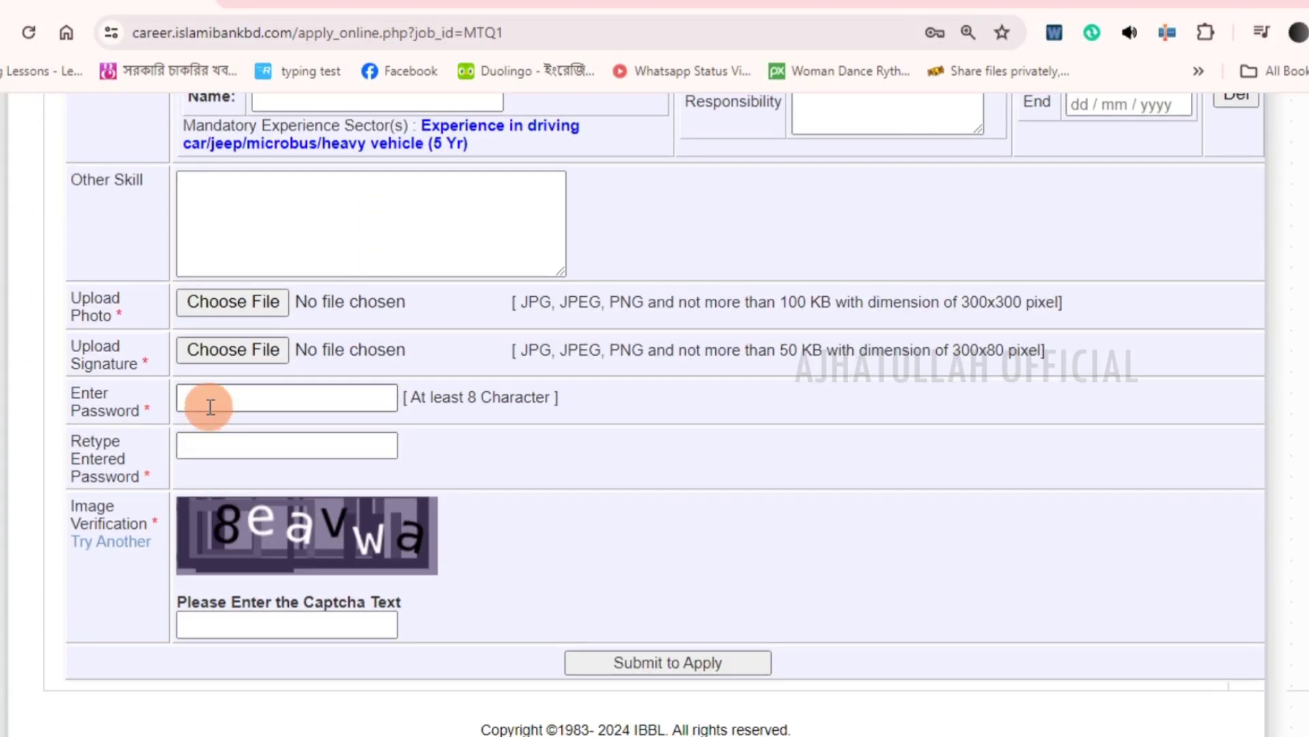
click(211, 406)
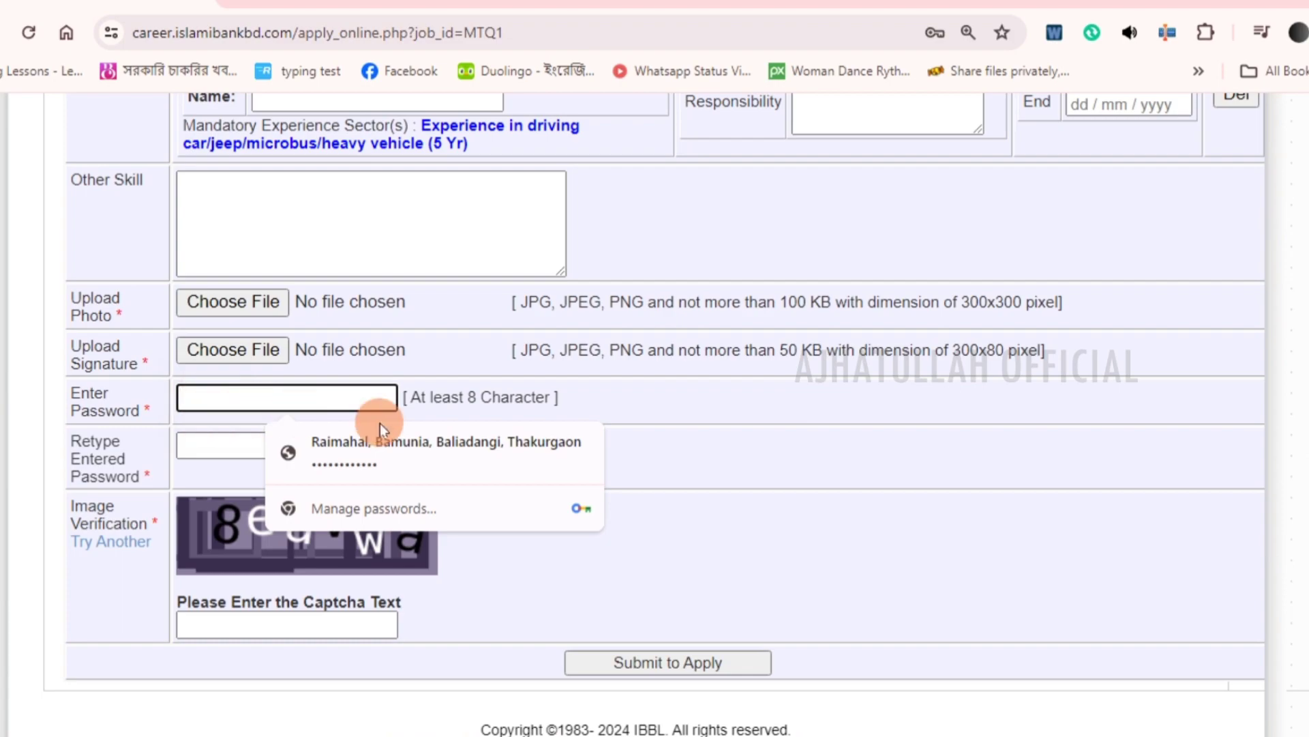
click(713, 400)
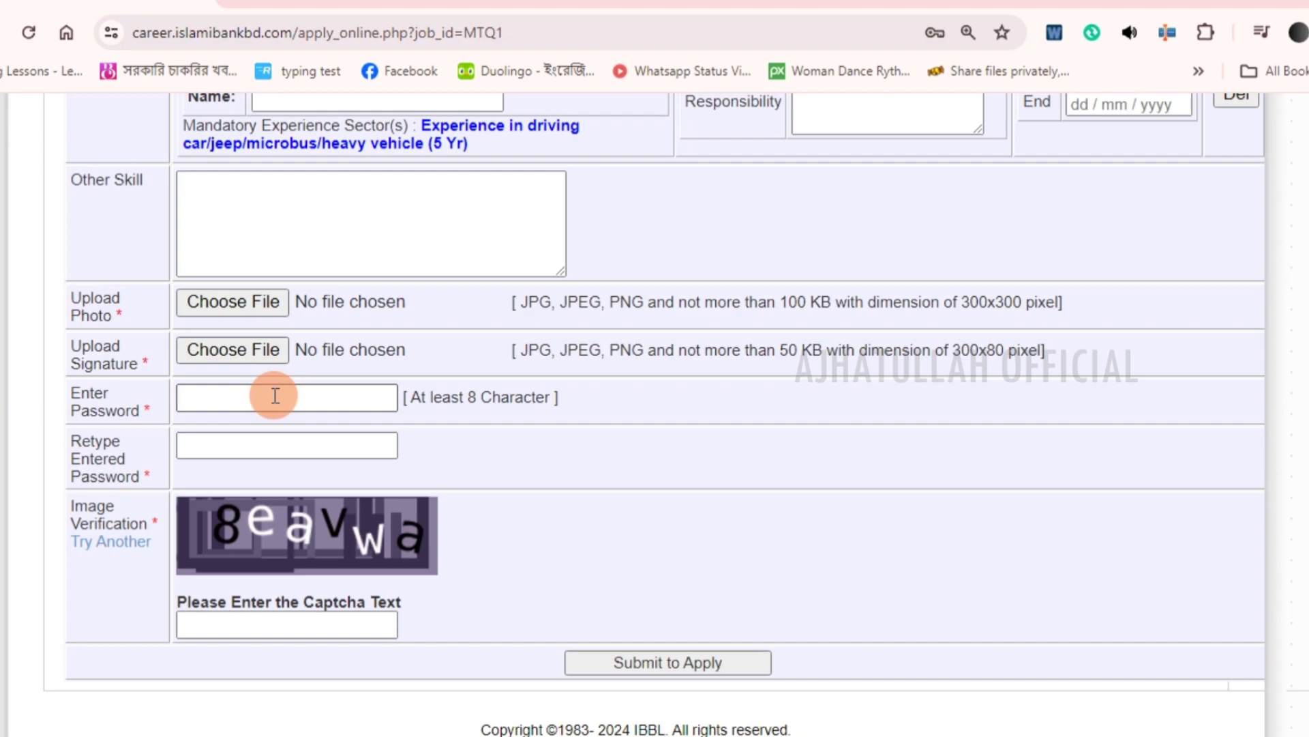
click(179, 401)
click(215, 440)
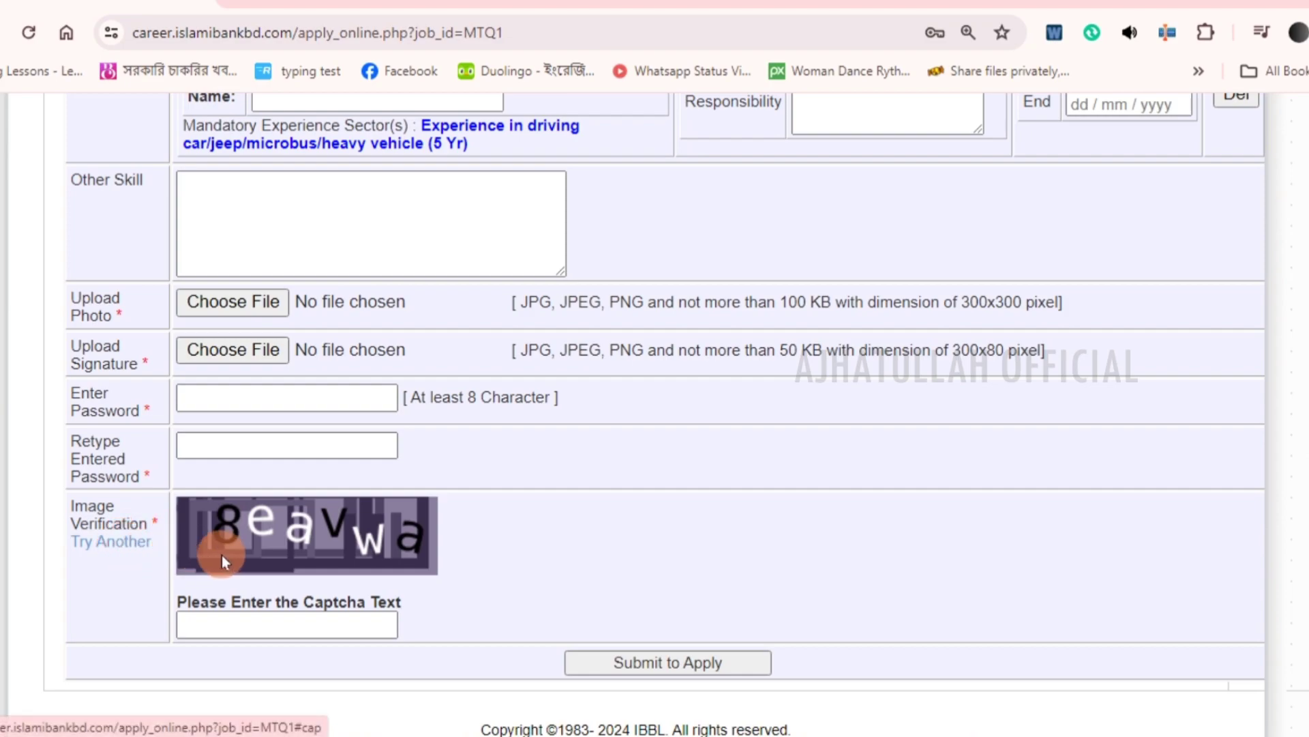
Request another image for the Image Verification and place the cursor in the captcha text field.
click(229, 618)
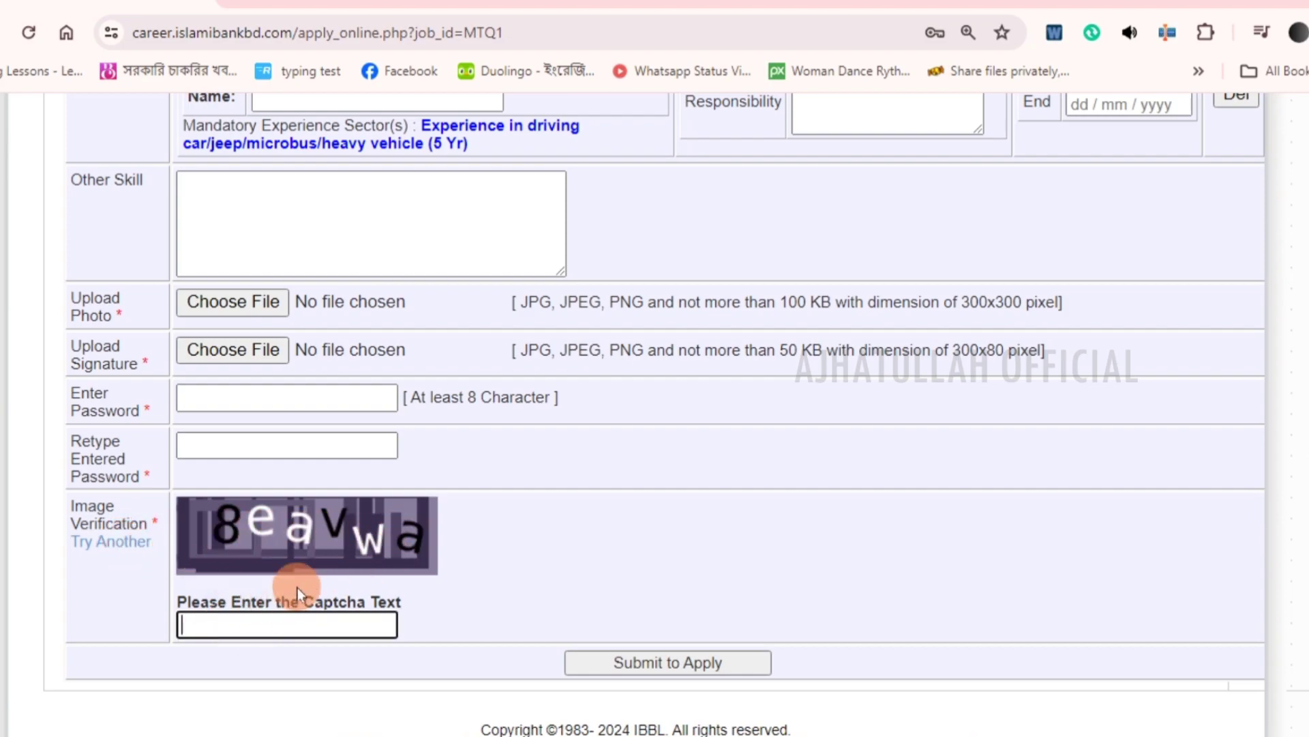
click(122, 551)
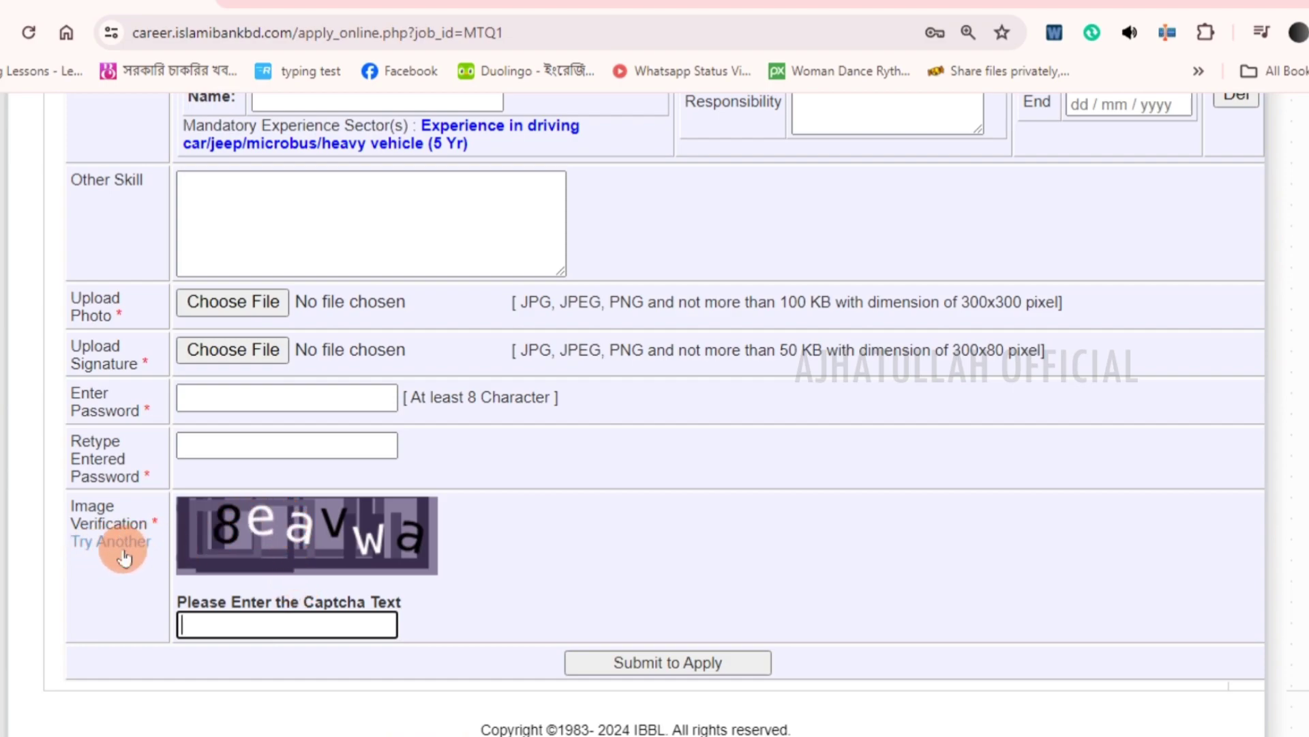
click(124, 551)
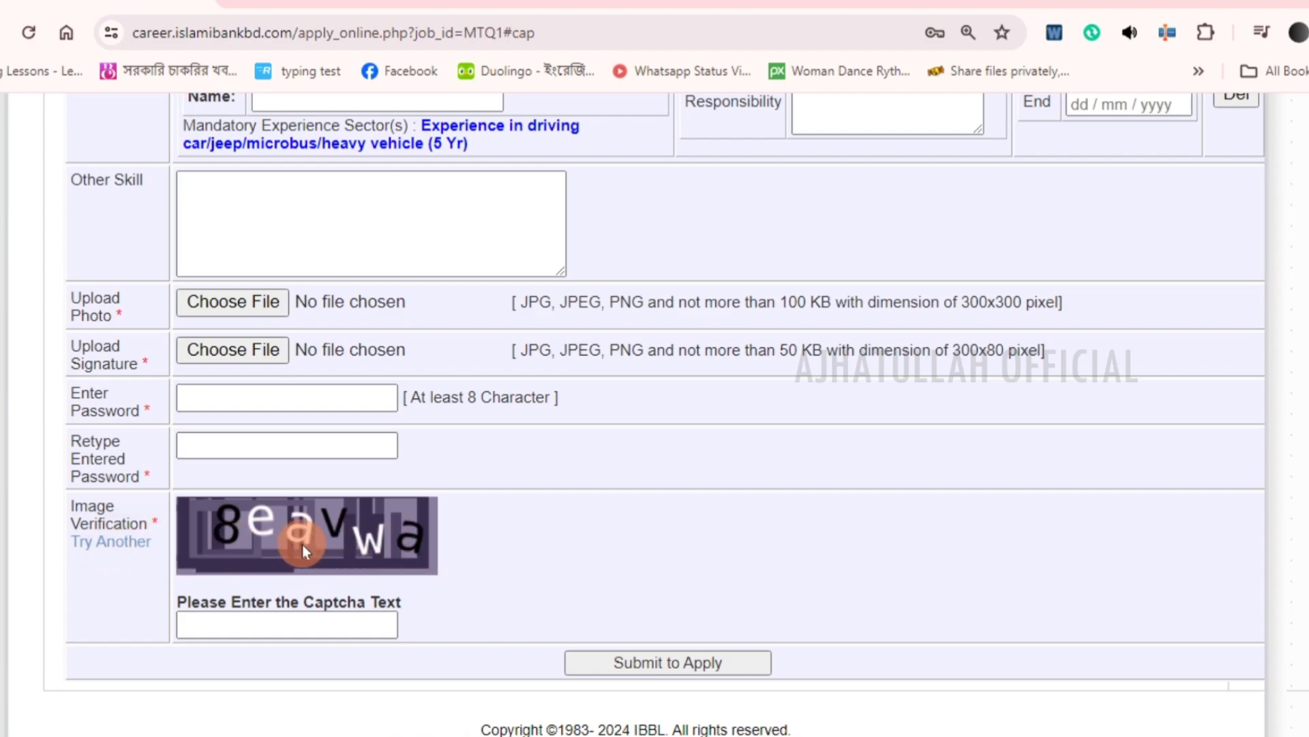
click(219, 617)
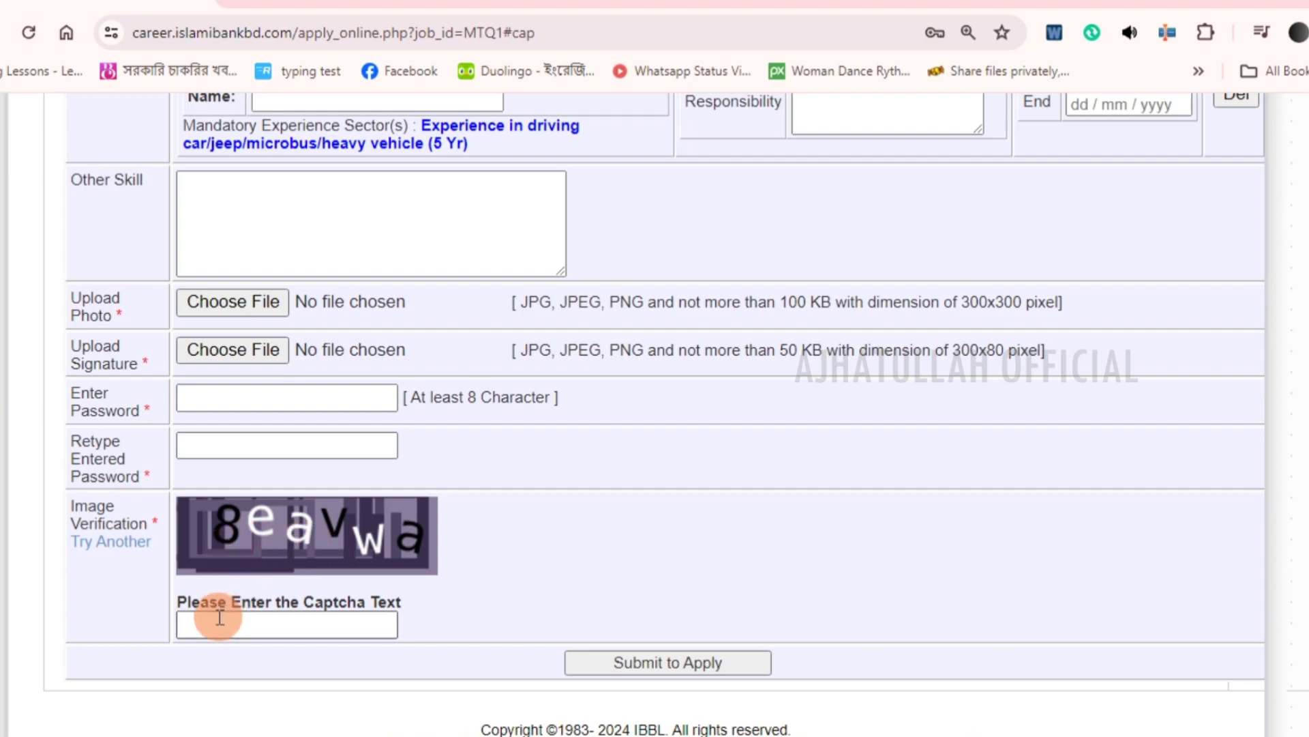
click(219, 618)
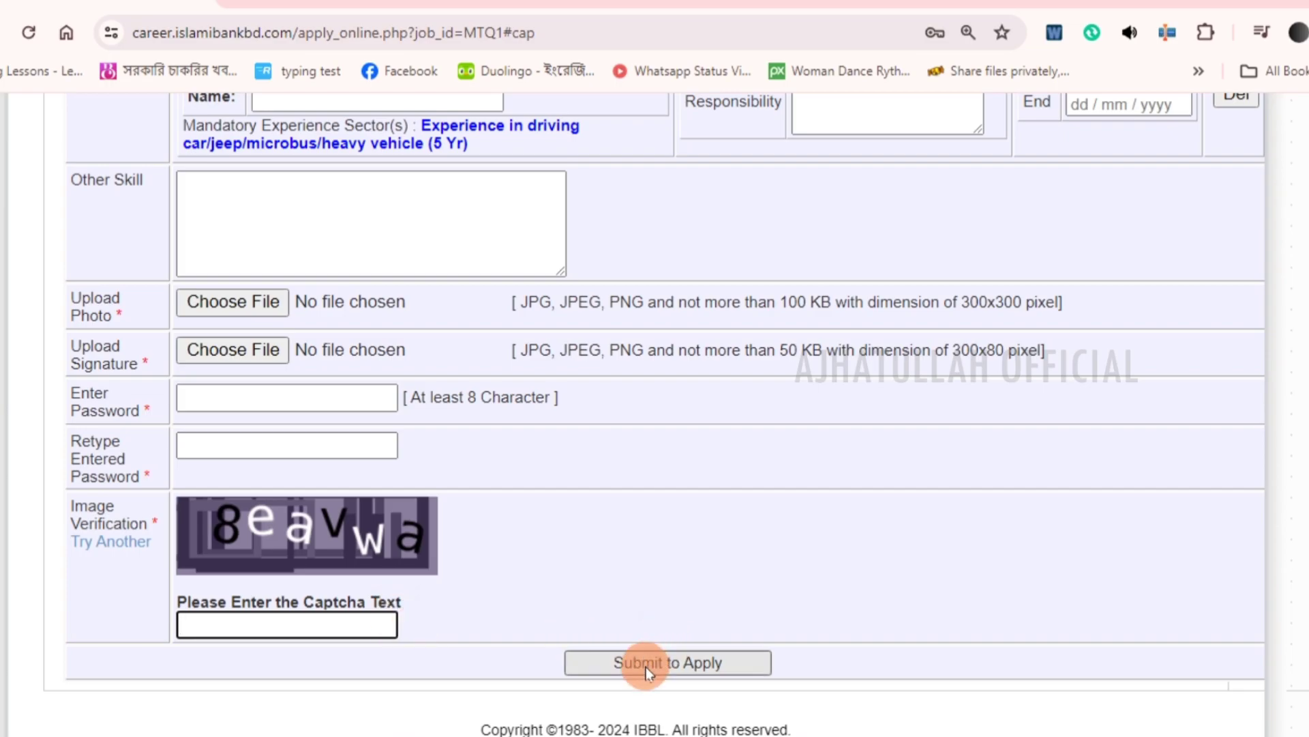
Return to the Educational Qualification section of the application form to look over its fields.
scroll(645, 667, up, 2)
scroll(649, 658, up, 14)
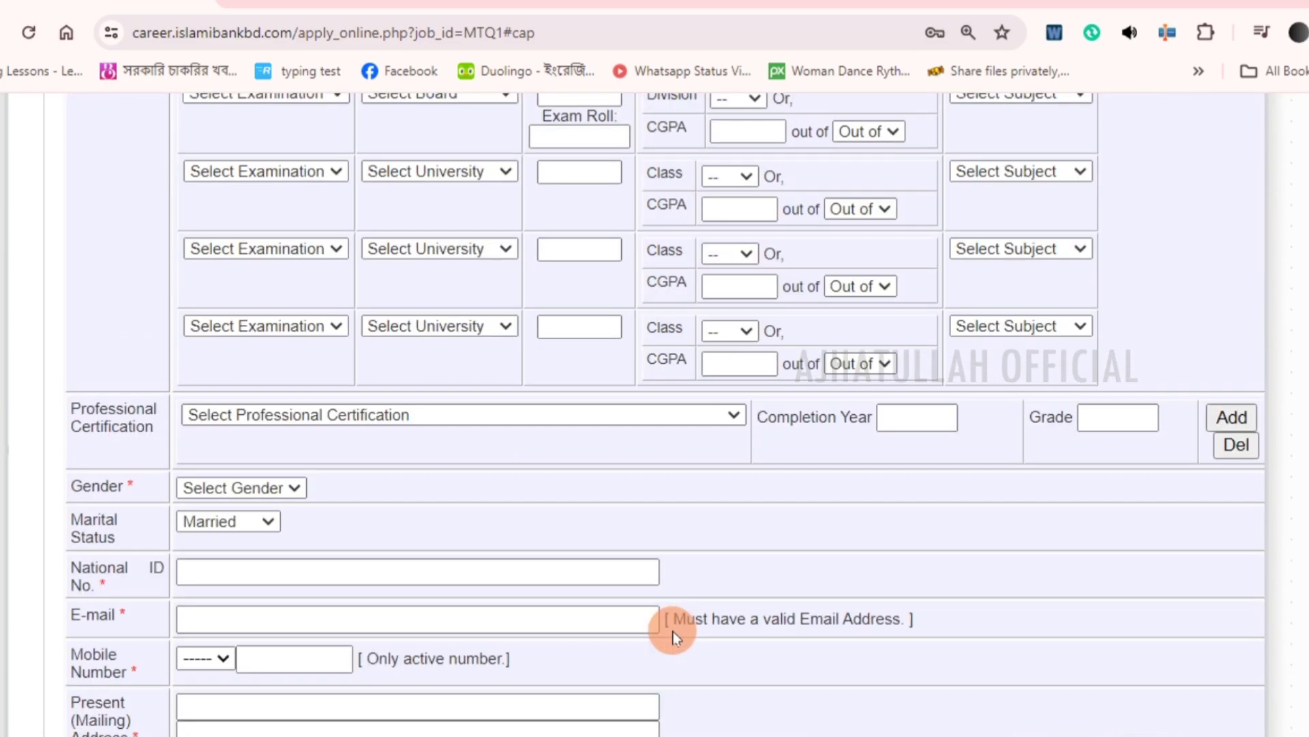
scroll(673, 637, up, 3)
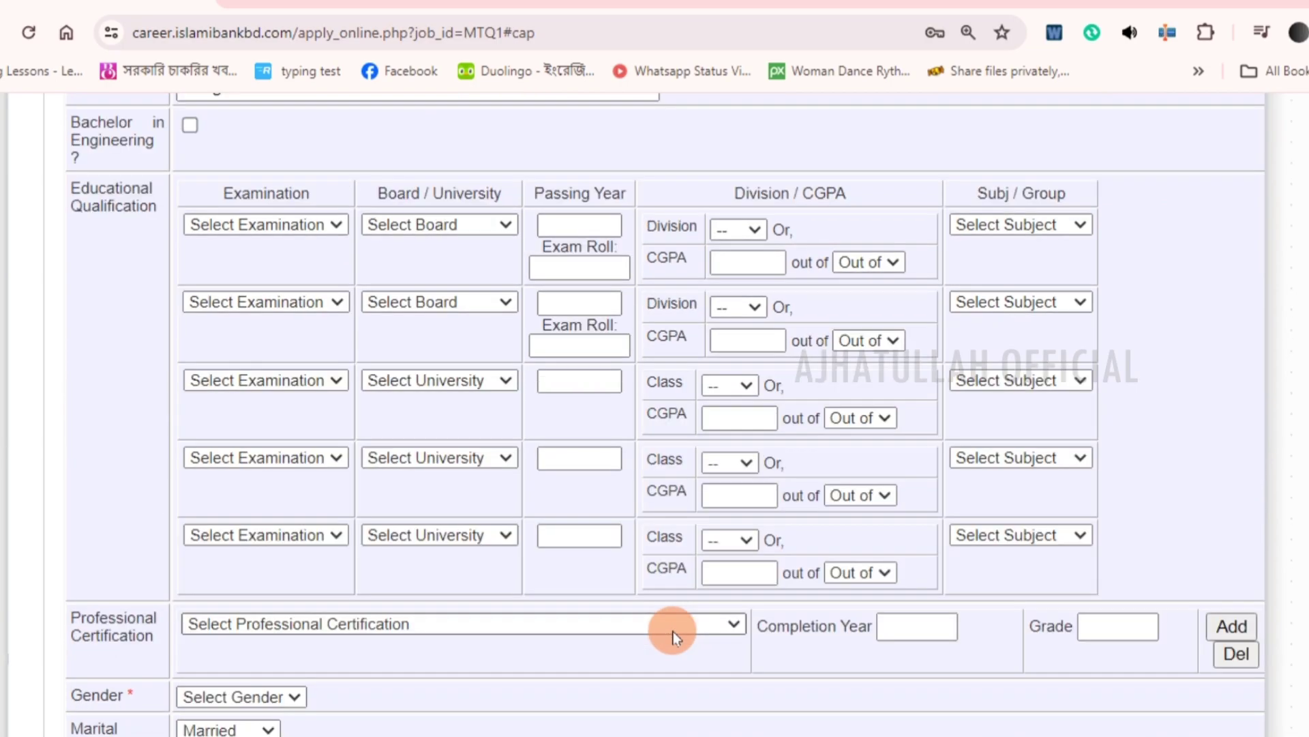
Look over the application form's sections from the candidate's personal details to Experience Detail, dismissing the widgets board.
scroll(561, 613, down, 3)
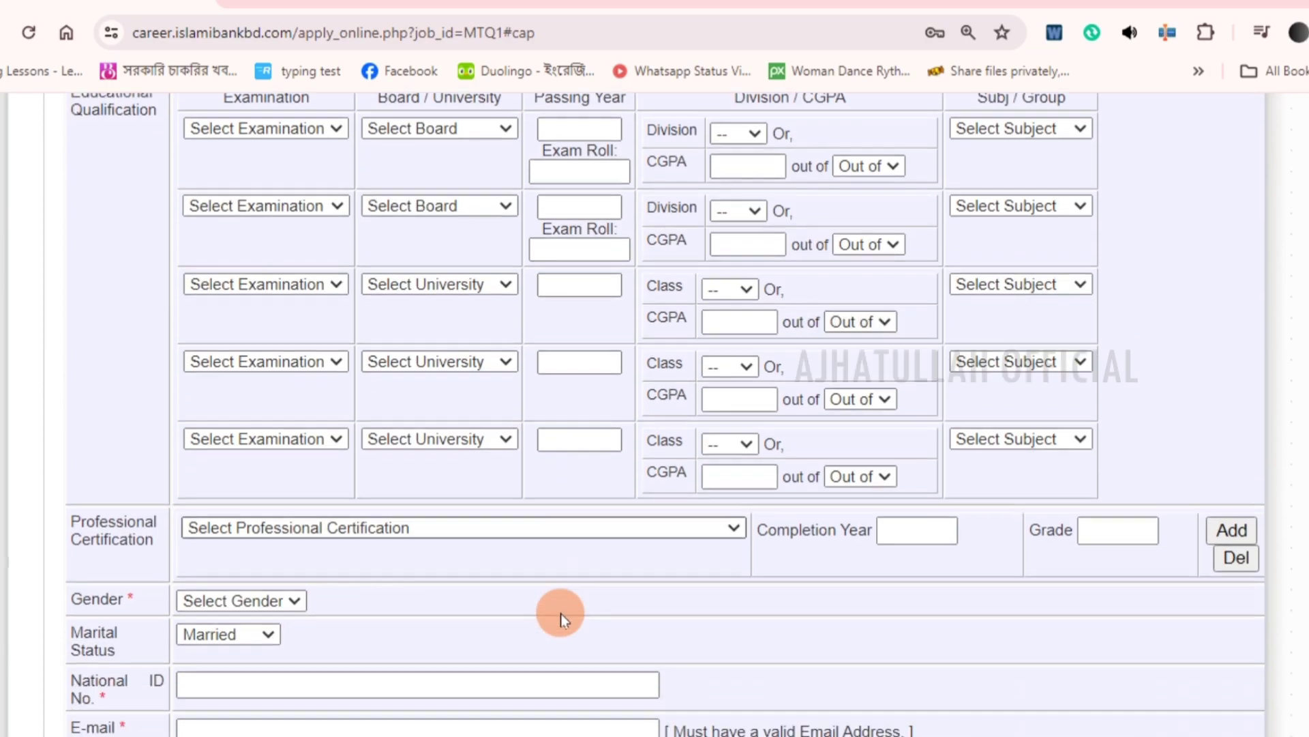
scroll(559, 577, down, 3)
scroll(555, 573, down, 3)
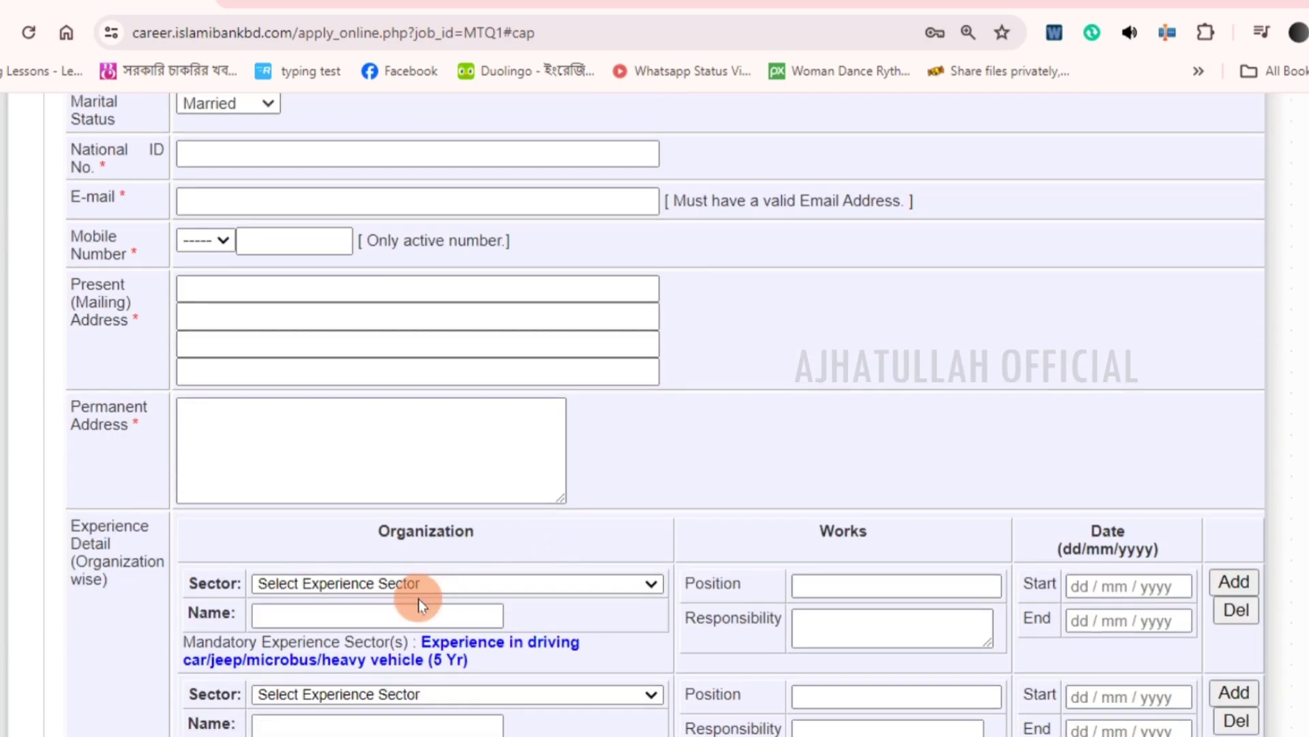
scroll(419, 599, up, 6)
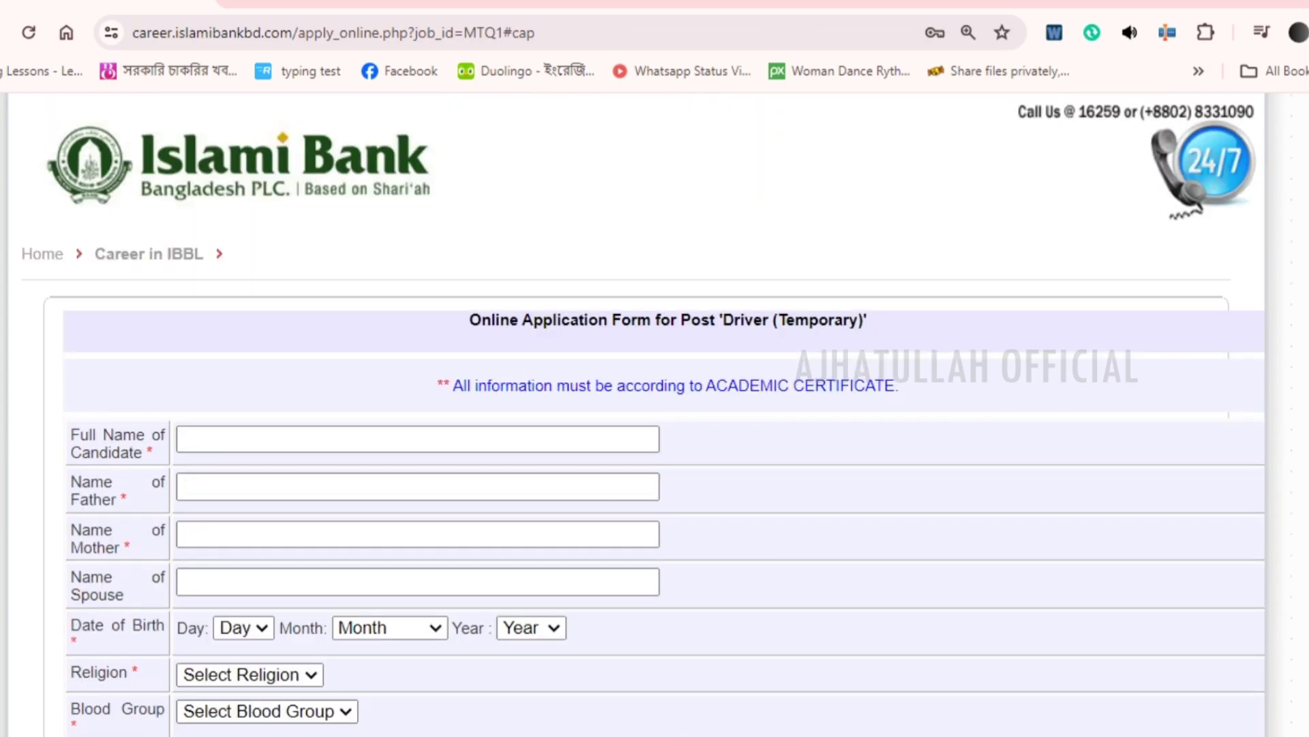
key(super+w)
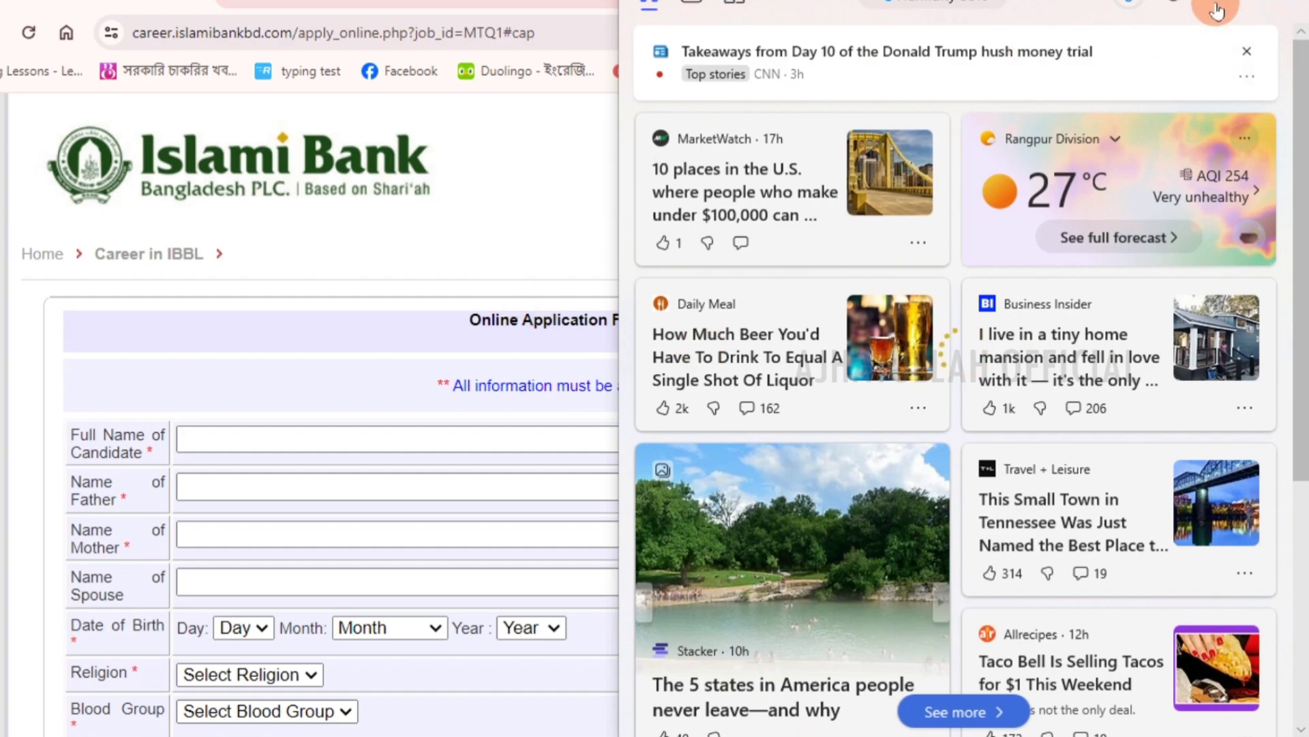
click(492, 161)
scroll(503, 206, down, 4)
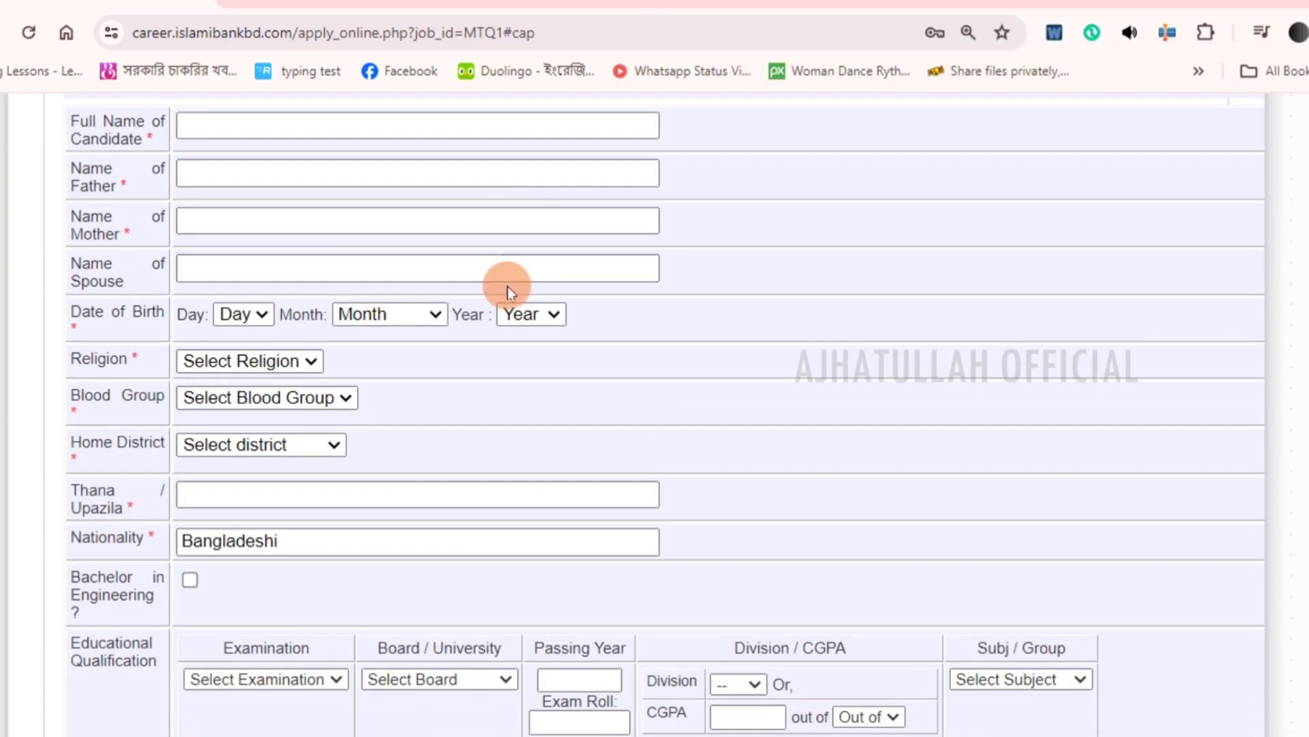
scroll(507, 287, up, 5)
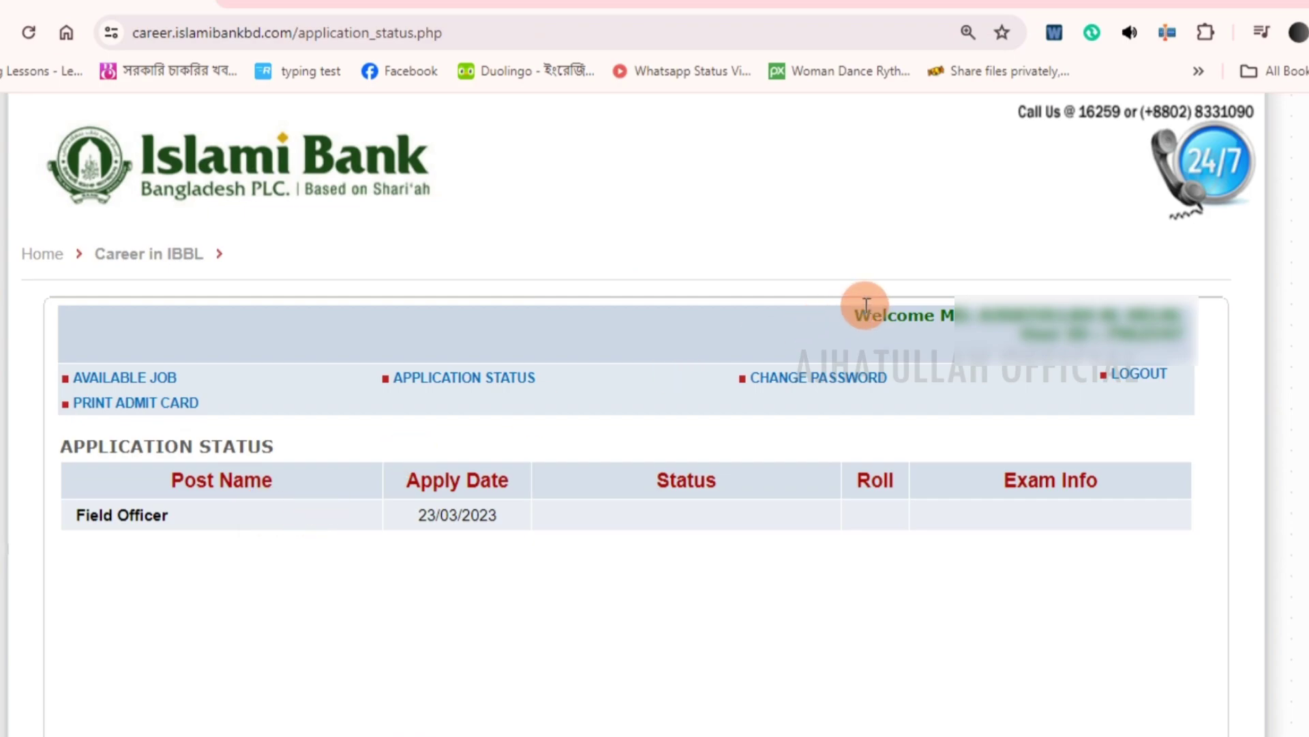
On the Application Status page, highlight the applicant's name and user ID, then the Field Officer post name.
drag(848, 313, 1040, 321)
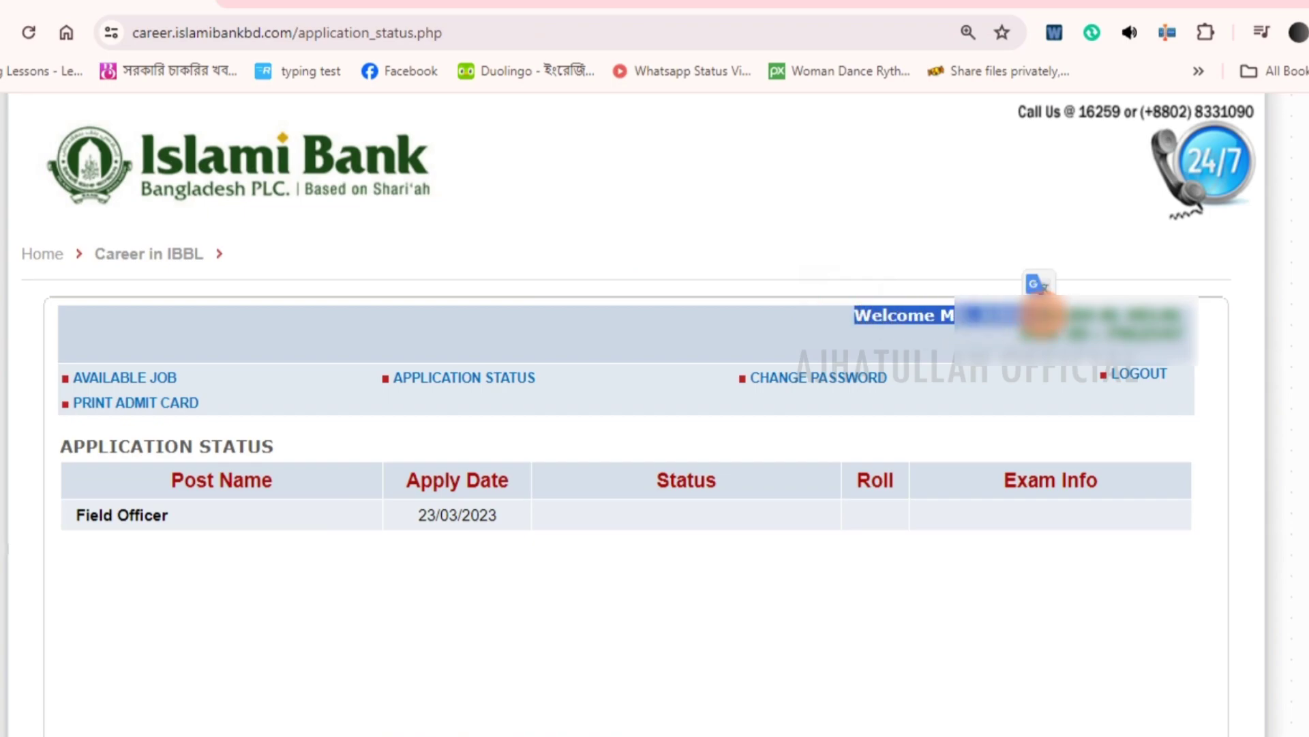
click(1050, 331)
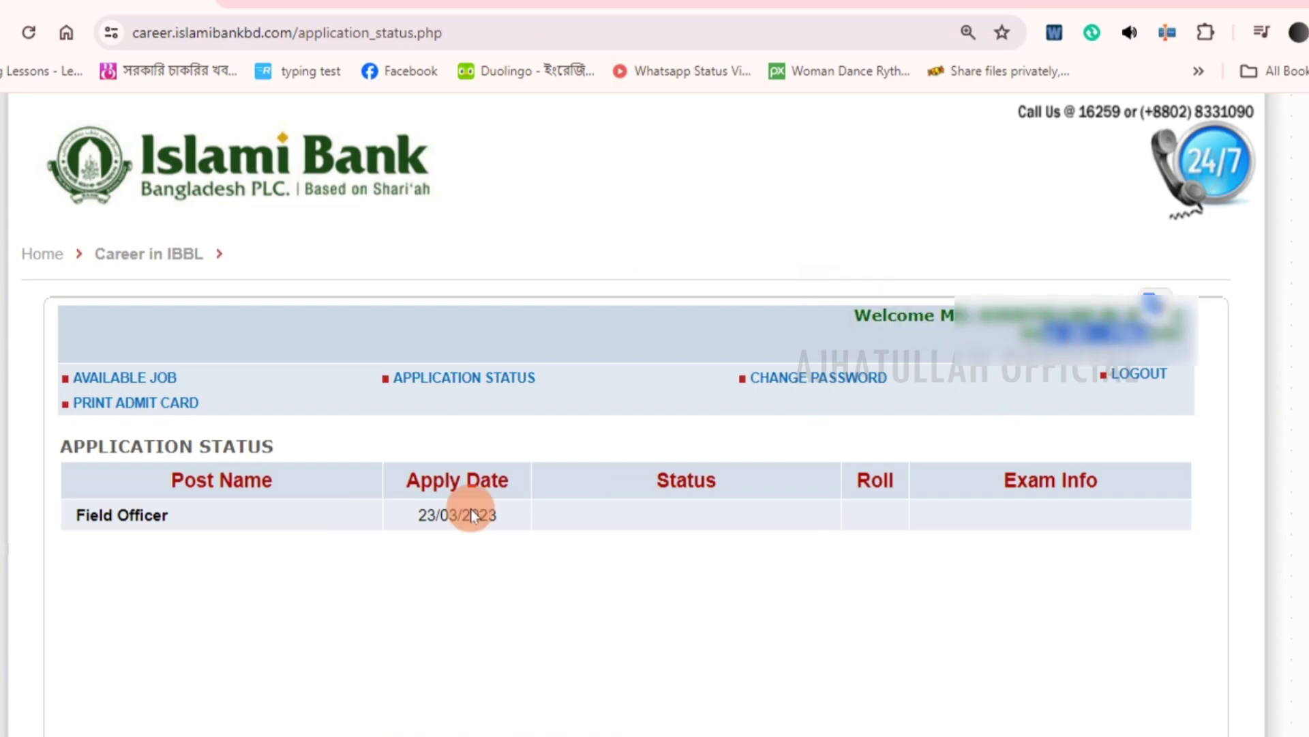
drag(85, 515, 135, 517)
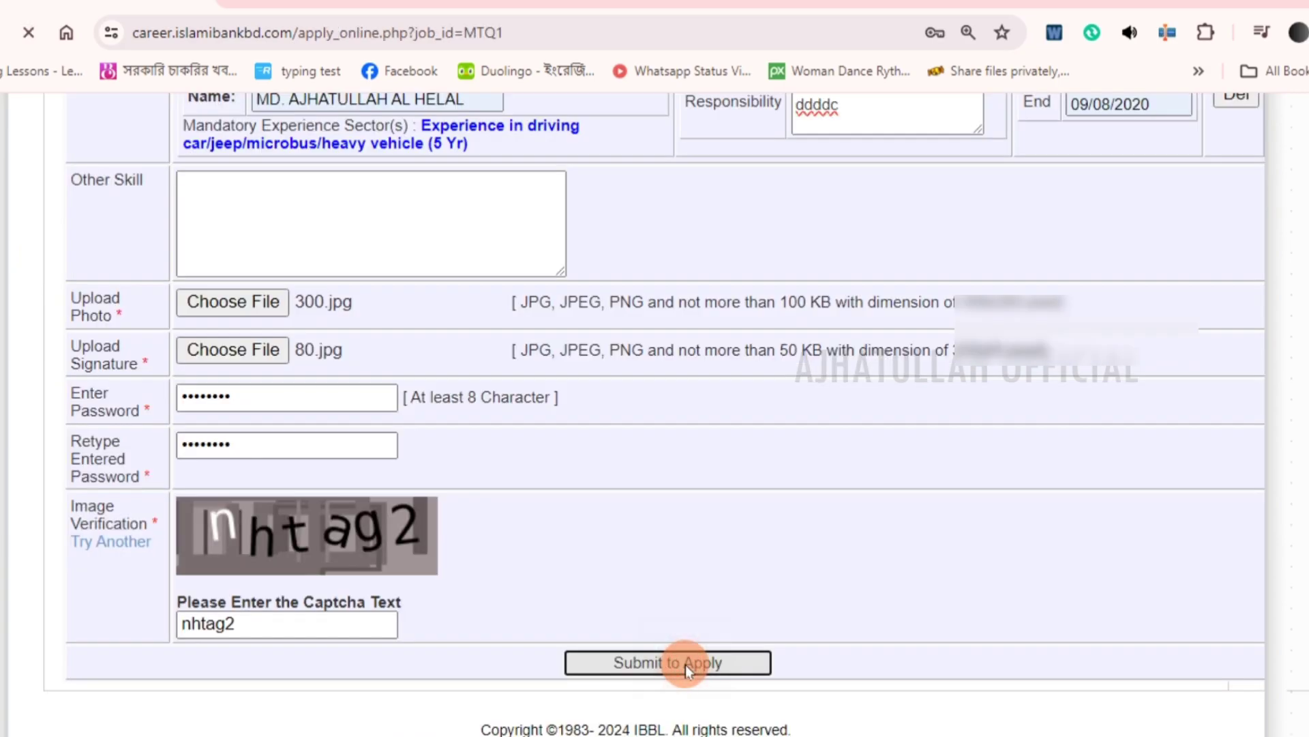
Submit the completed Driver (Temporary) application form and open the Application Status page.
click(682, 661)
click(821, 186)
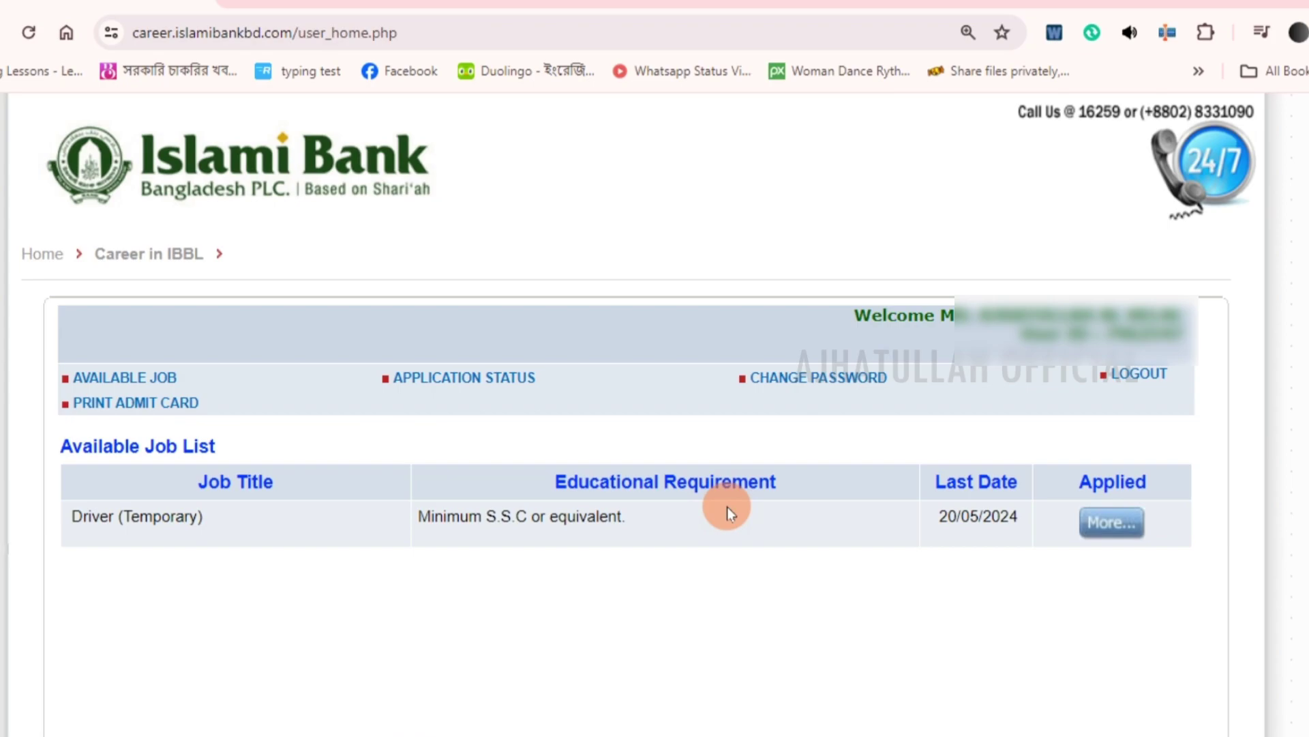
click(470, 387)
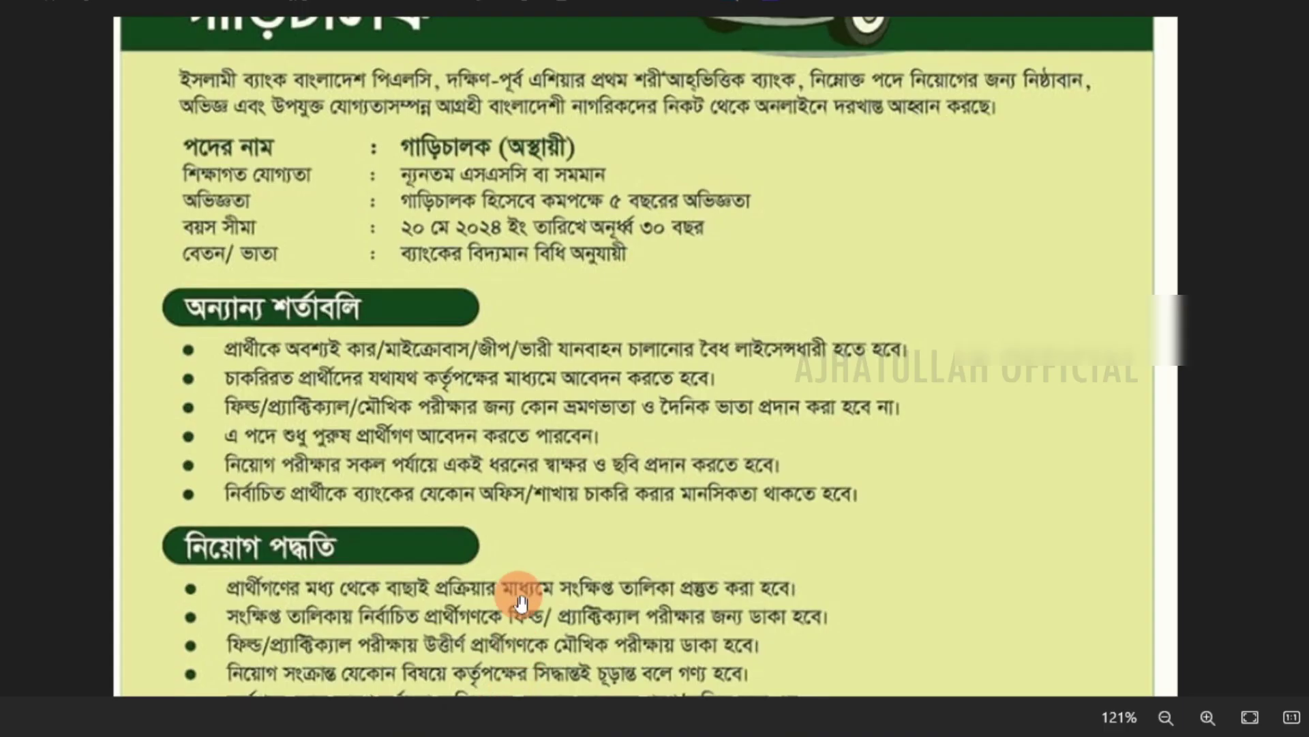
In the job circular image, read through the recruitment process and application procedure sections down to the end of the notice.
drag(521, 577, 525, 419)
scroll(525, 420, down, 5)
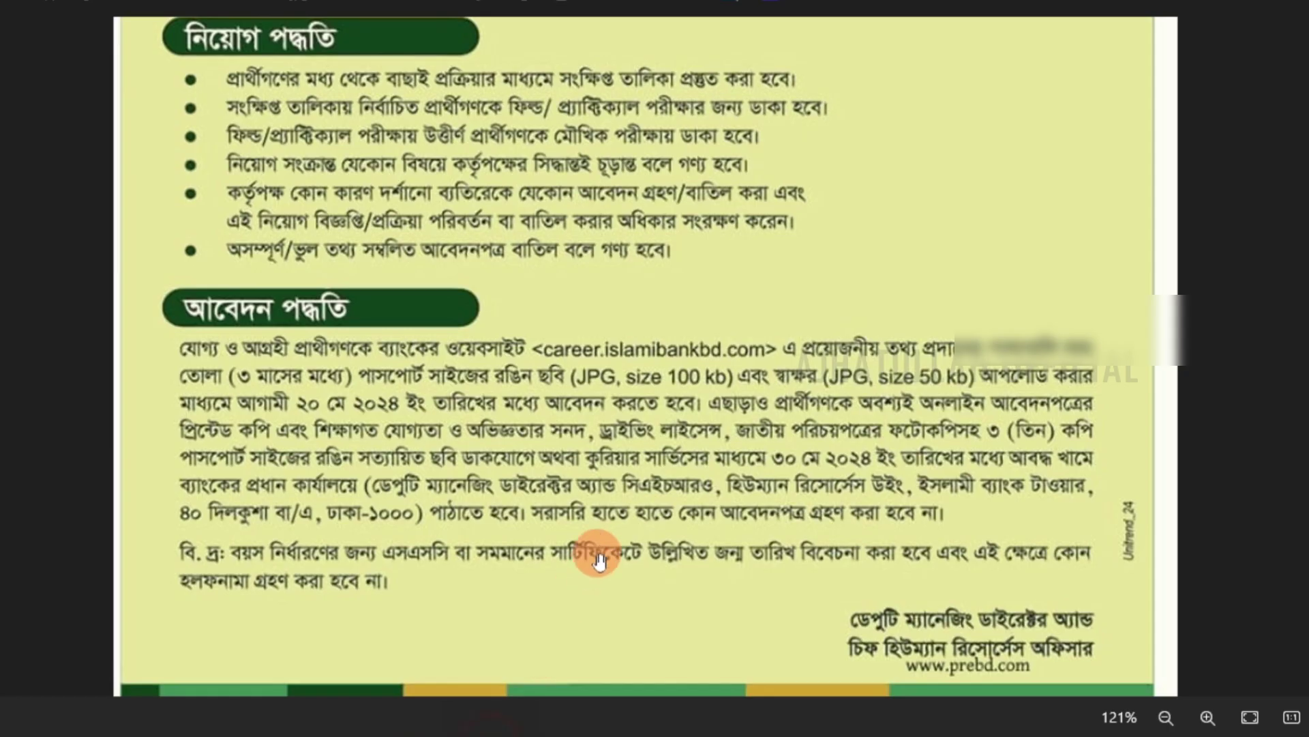
scroll(592, 430, down, 1)
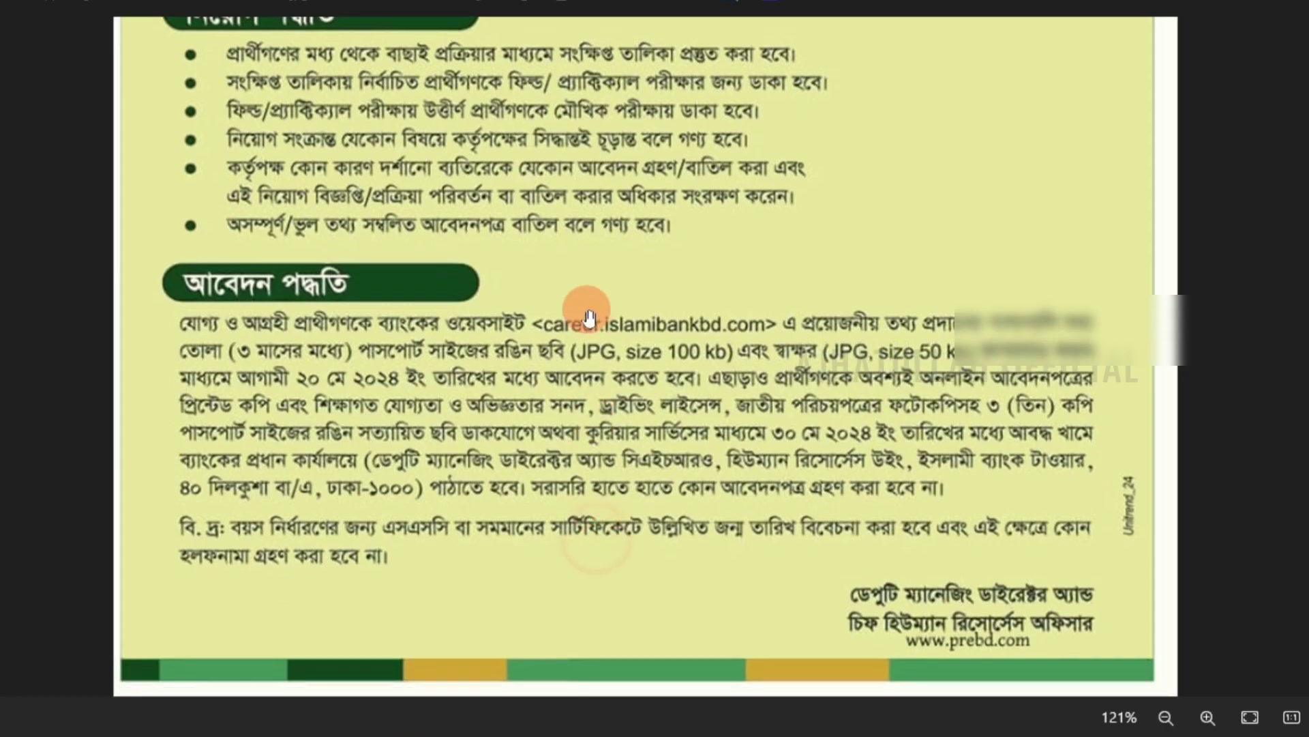